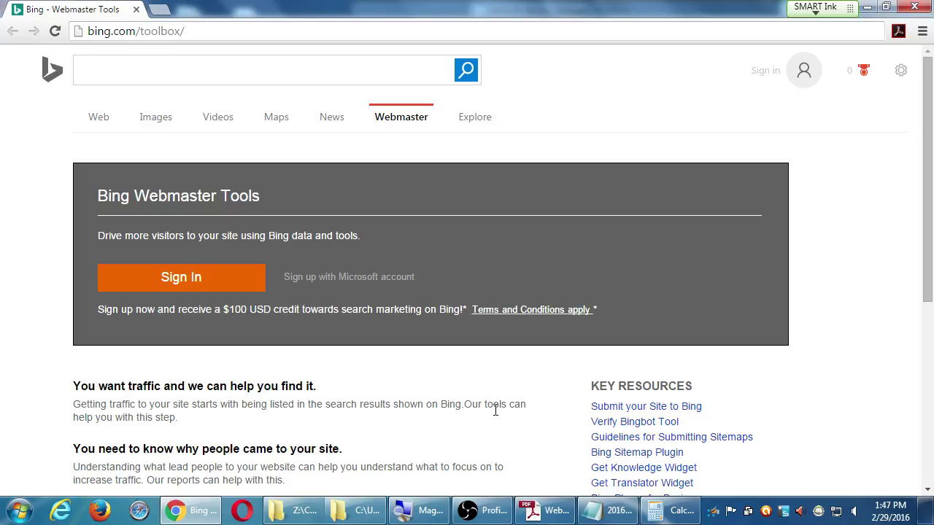
Open the Microsoft account 'Create an account' sign-up form from the Webmaster Tools page
left_click(407, 278)
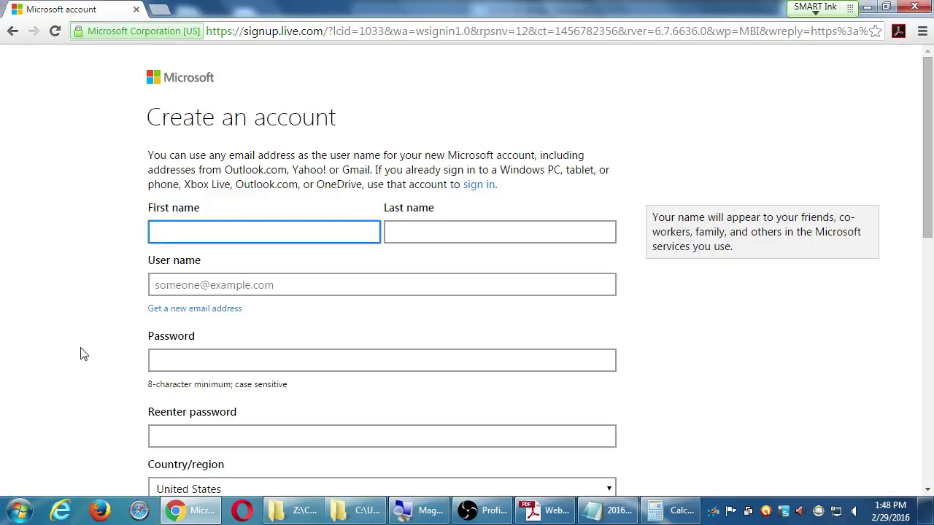
left_click(159, 288)
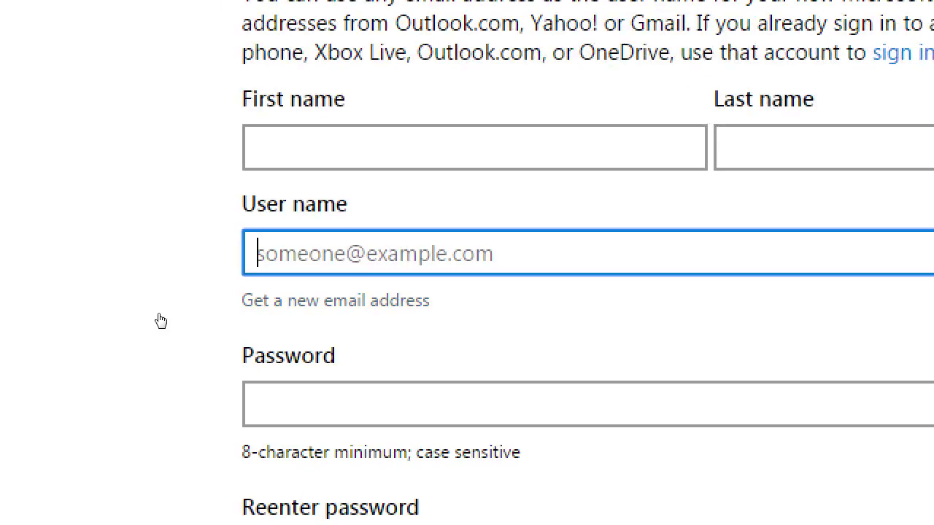
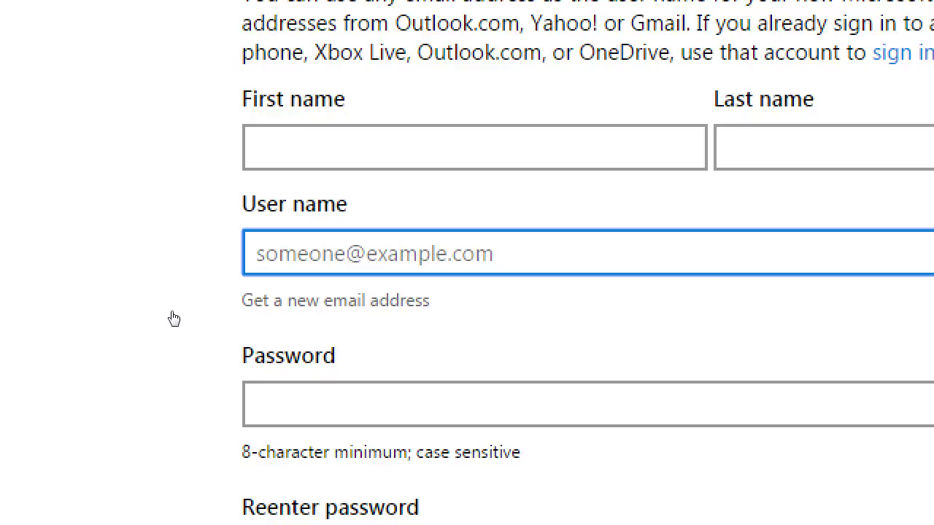
left_click(173, 319)
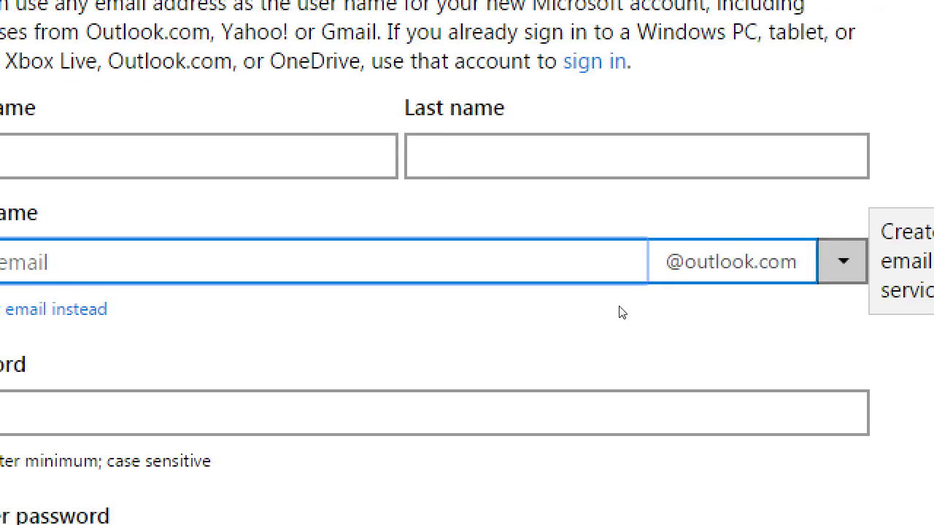
left_click(882, 289)
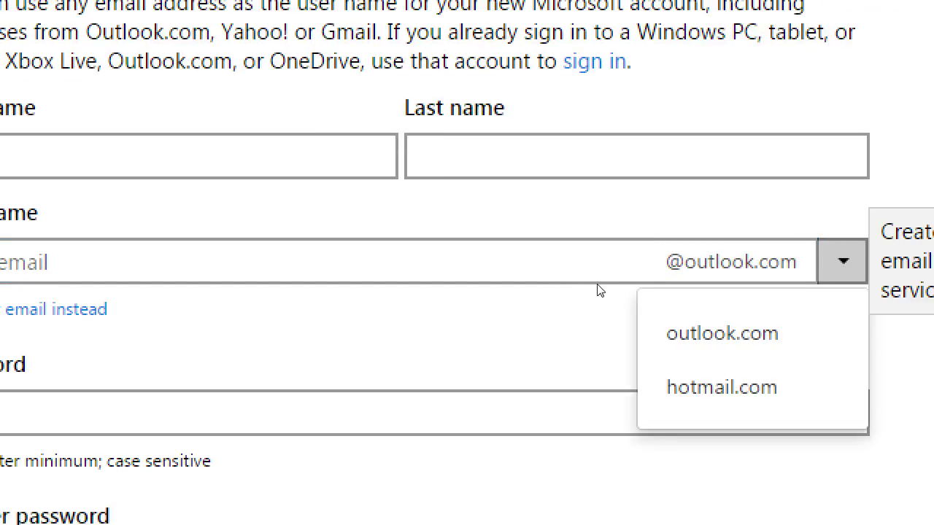
left_click(401, 310)
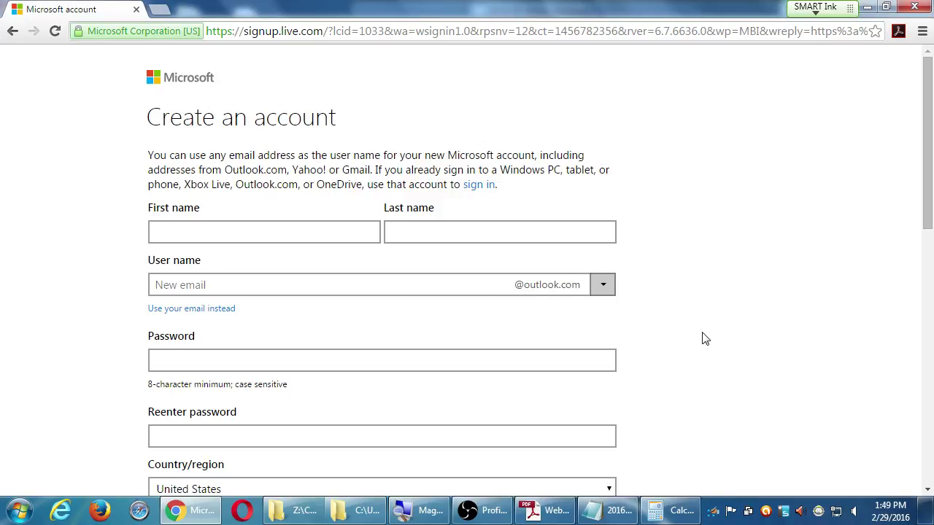
scroll(705, 337, "down", 2)
scroll(445, 252, "down", 8)
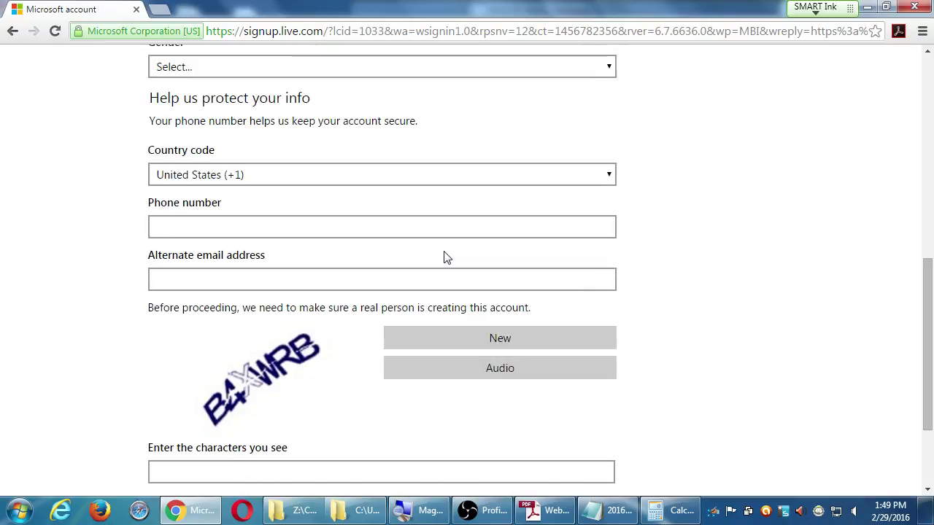
scroll(447, 257, "up", 10)
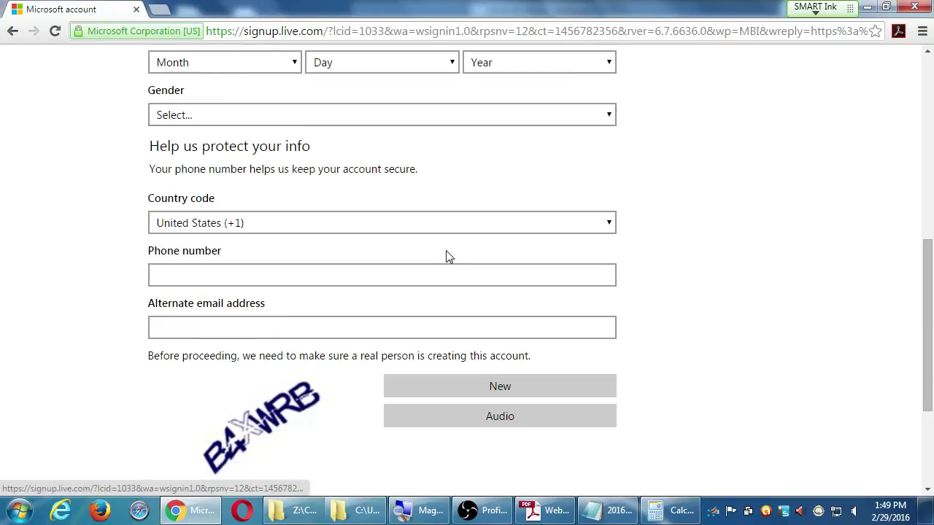
scroll(446, 258, "down", 1)
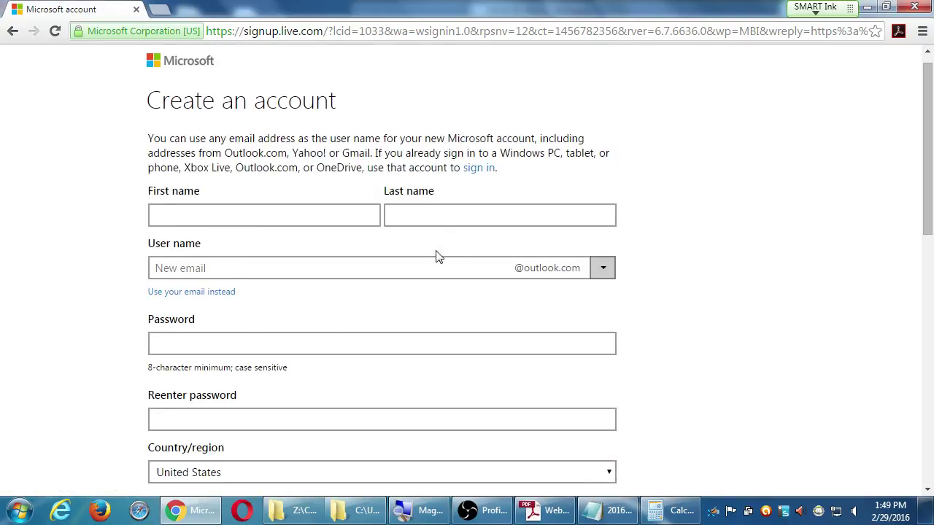
scroll(438, 256, "up", 1)
scroll(386, 238, "down", 5)
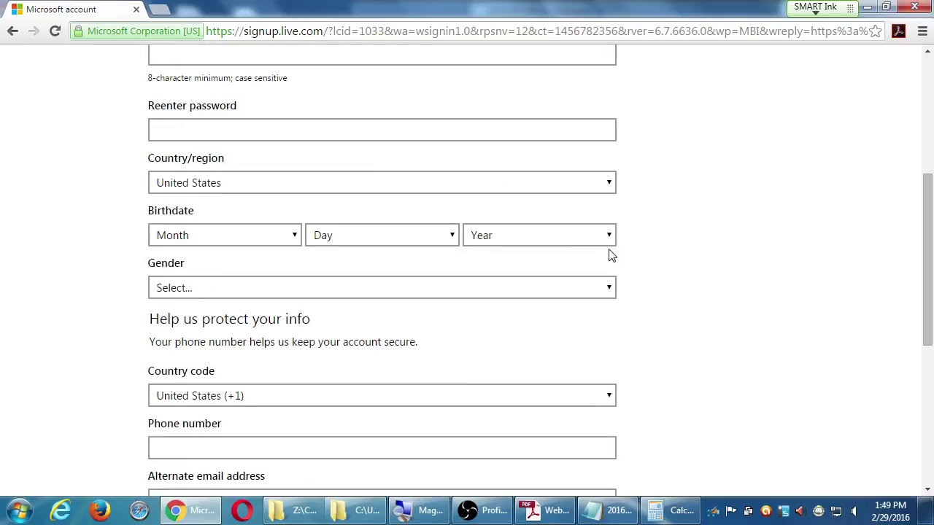
scroll(611, 255, "down", 1)
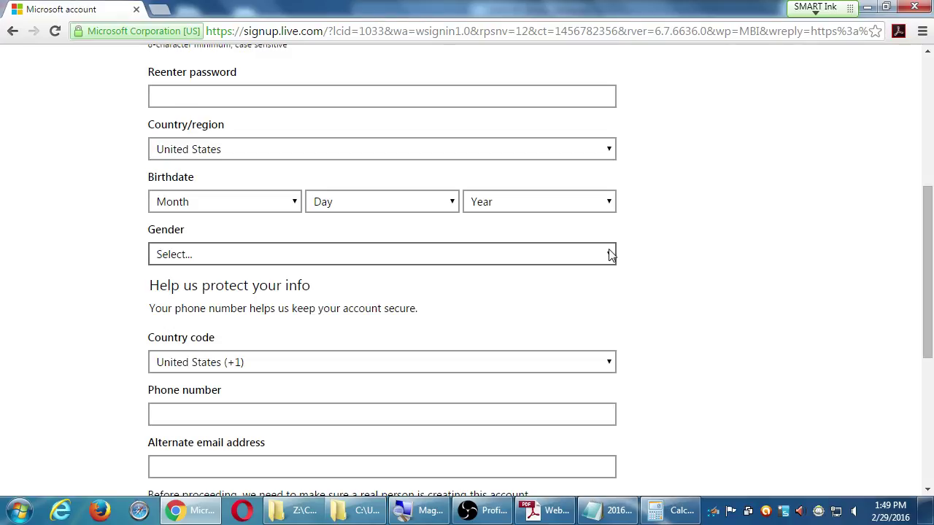
Return to Webmaster Tools and enter the Outlook account e-mail and password on the sign-in page
key("super")
key("super")
key("alt+Left")
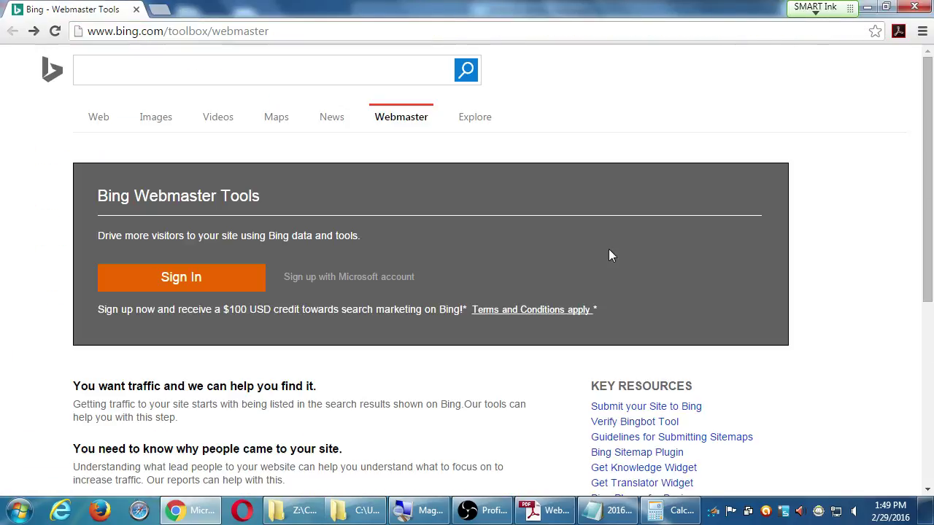
left_click(158, 273)
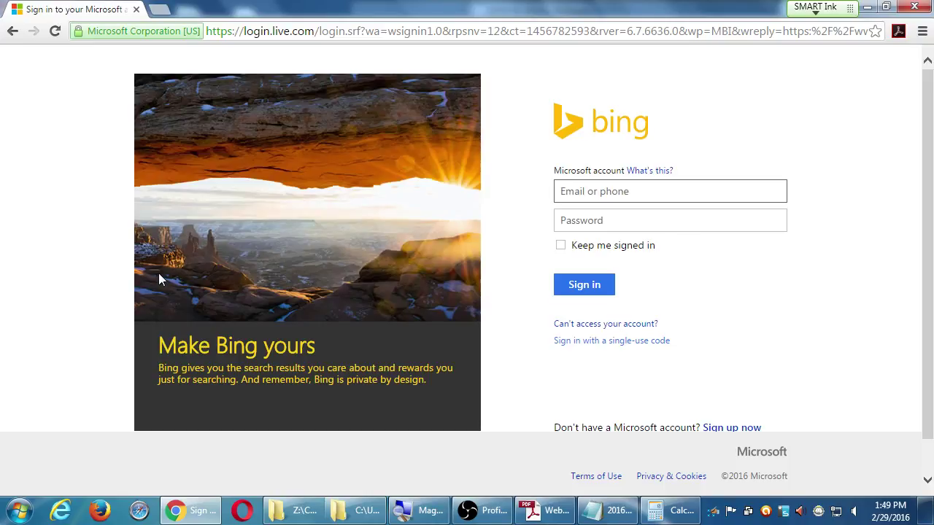
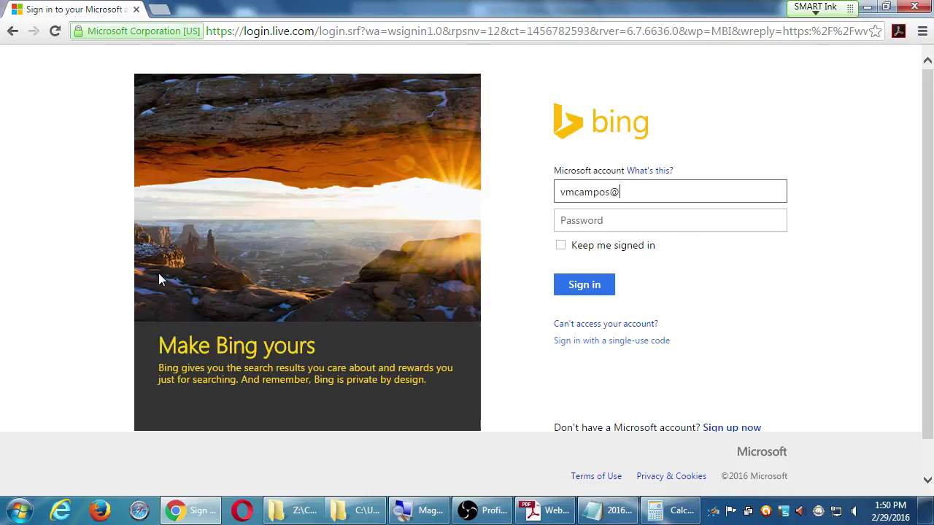
key("Tab")
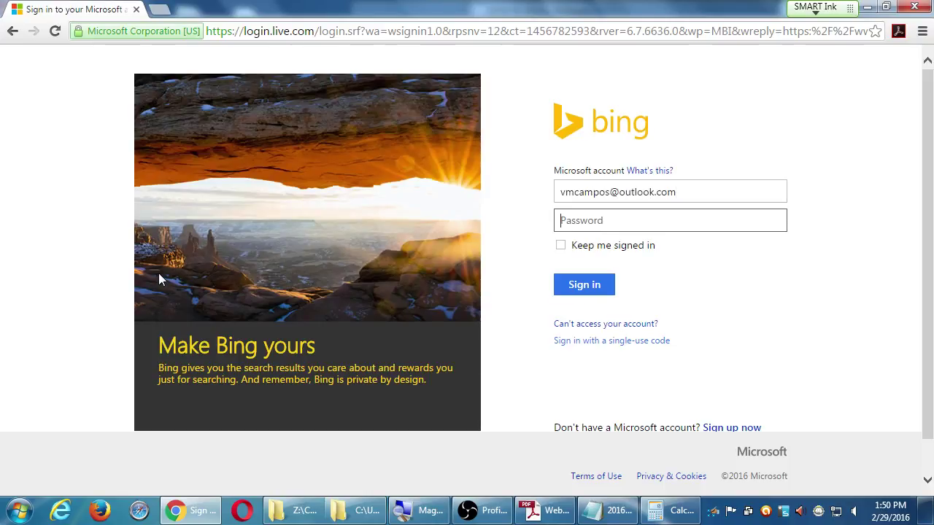
type("*************")
Submit the sign-in to reach My Sites showing the unverified victorsamazingcupcakes.com site
key("Return")
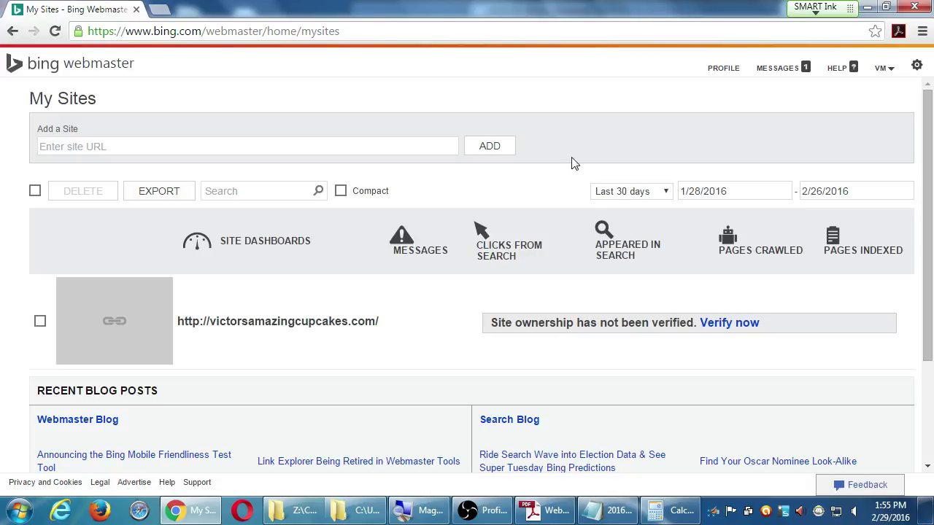
left_click(40, 321)
left_click(95, 198)
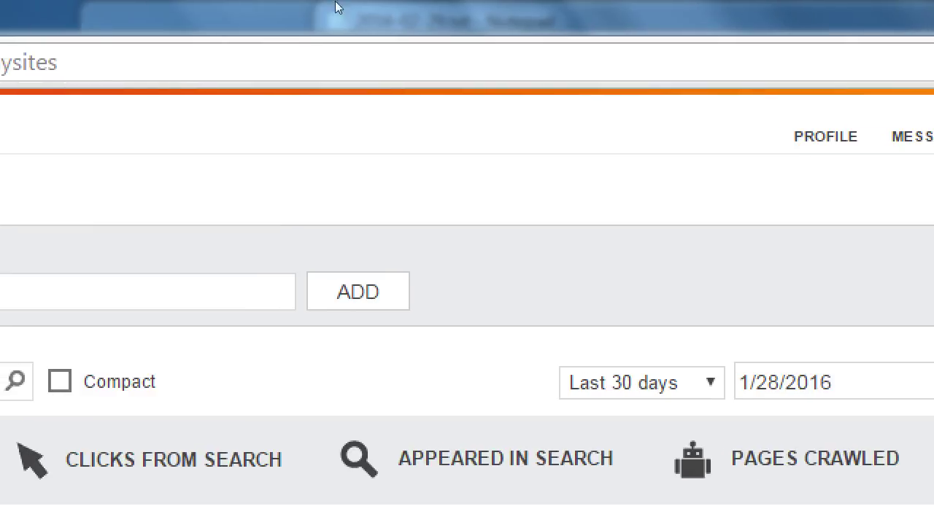
key("Tab")
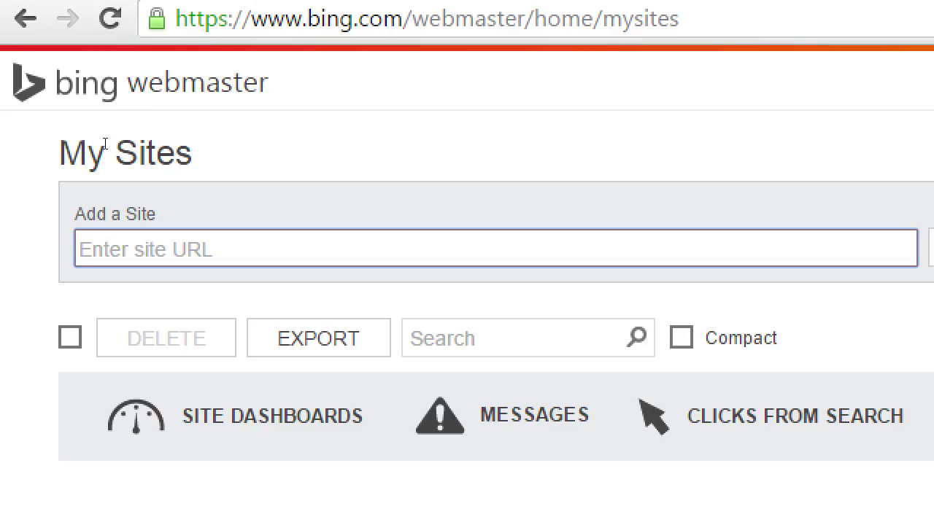
type("http:/")
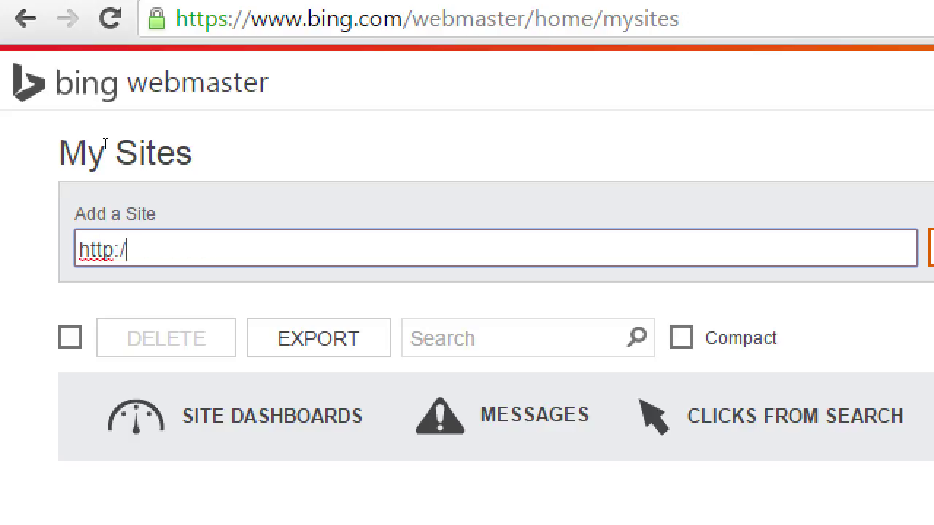
type("/victorsmithjones.c")
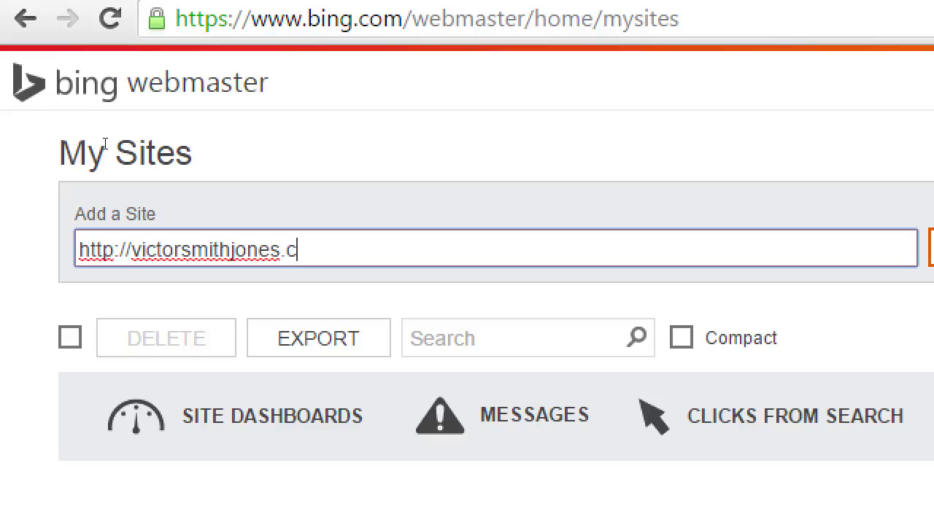
key("BackSpace")
type("org")
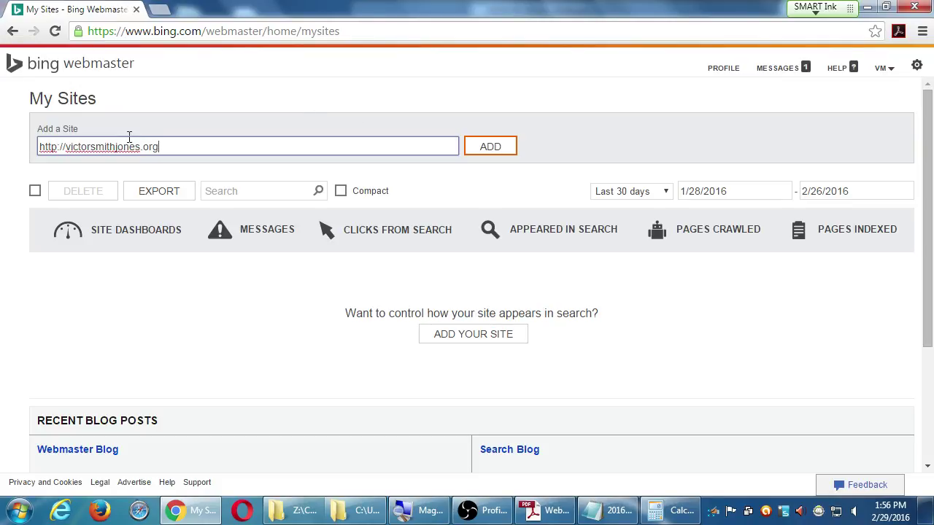
left_click(483, 146)
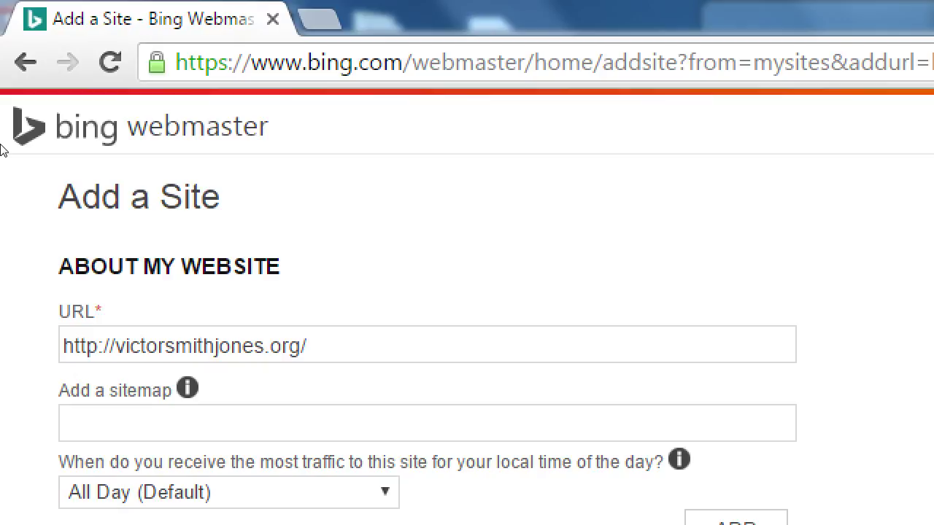
key("Tab")
key("shift+Tab")
key("ctrl+c")
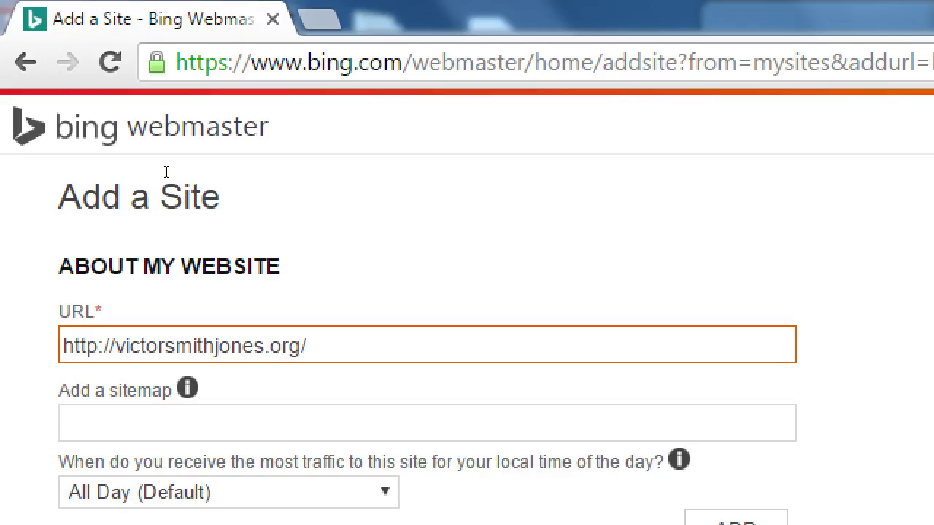
key("Tab")
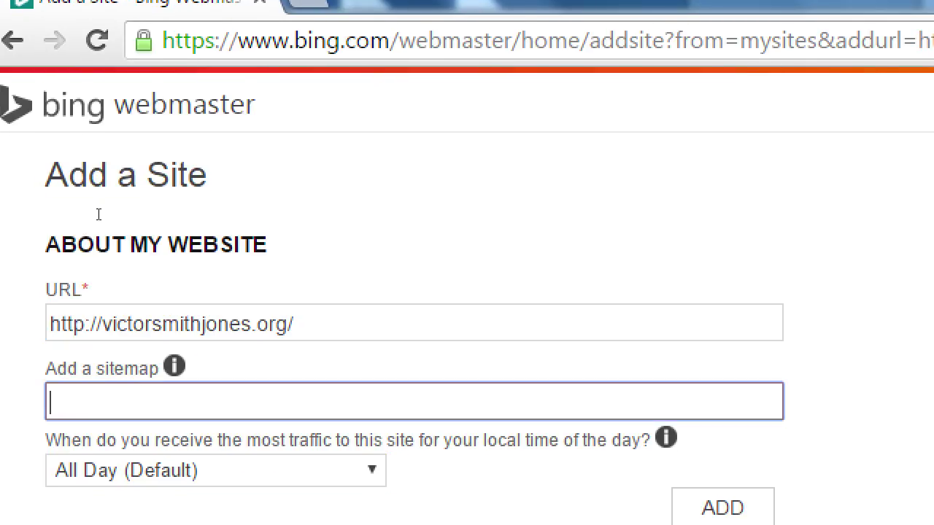
key("ctrl+v")
type("s")
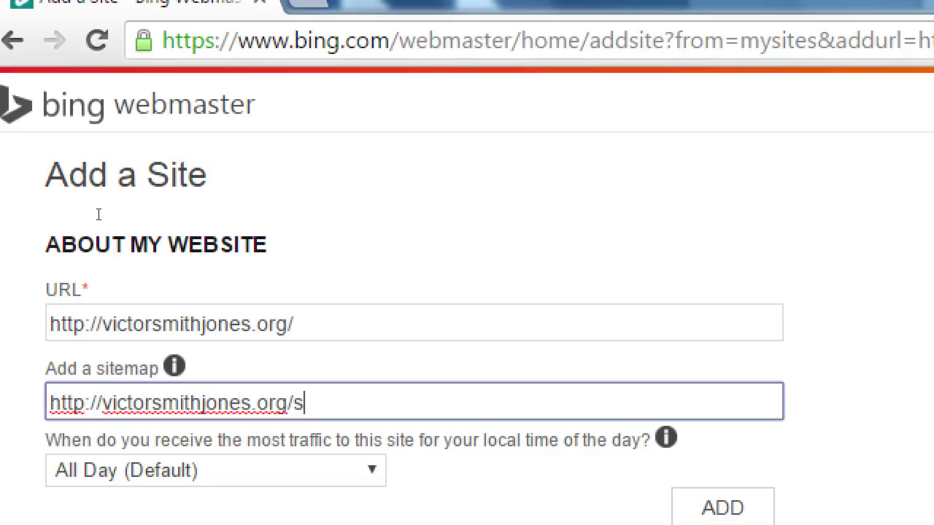
type("itemap.xml")
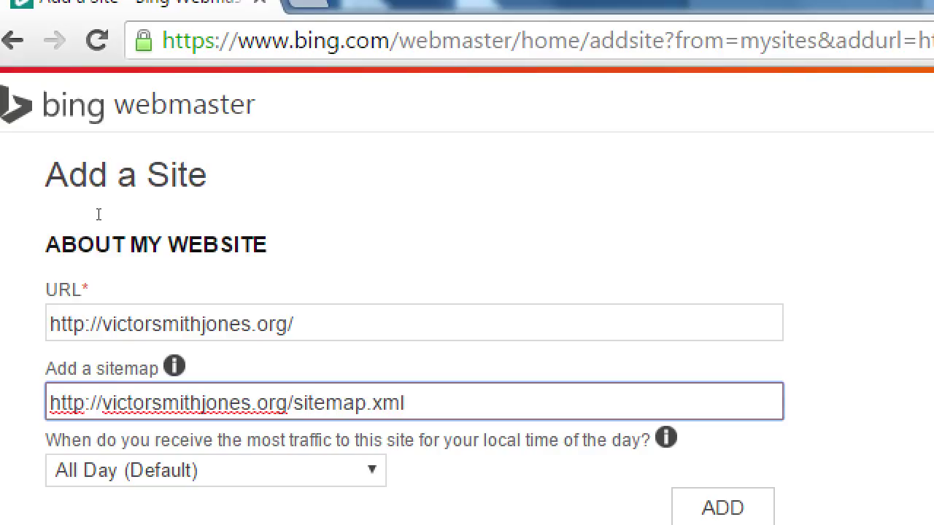
key("BackSpace")
key("BackSpace")
key("BackSpace")
key("BackSpace")
key("BackSpace")
key("BackSpace")
key("BackSpace")
key("BackSpace")
key("BackSpace")
key("BackSpace")
key("BackSpace")
key("BackSpace")
key("BackSpace")
key("BackSpace")
key("BackSpace")
key("BackSpace")
key("BackSpace")
key("BackSpace")
key("BackSpace")
key("BackSpace")
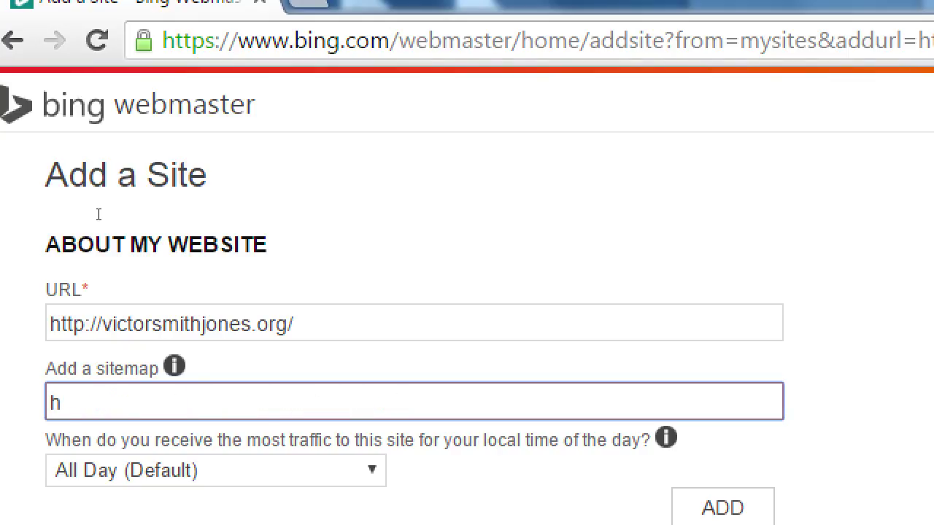
key("BackSpace")
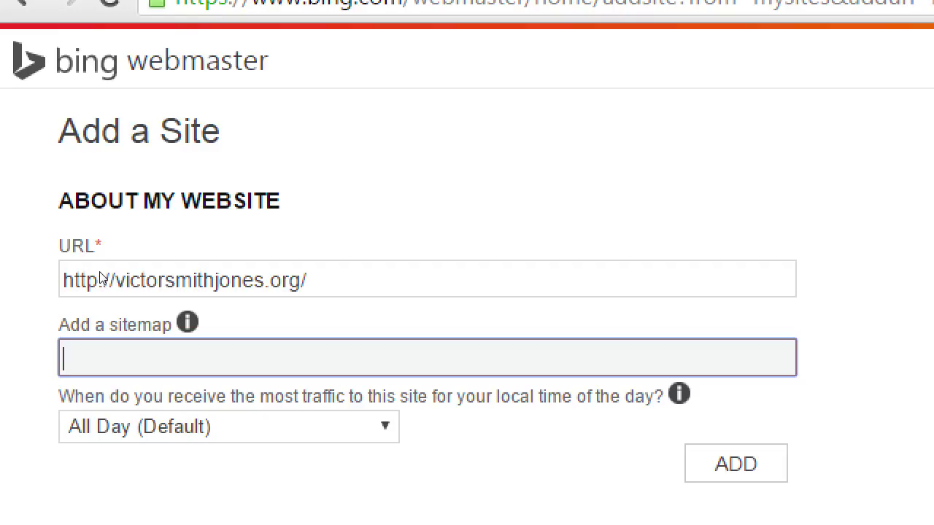
left_click(117, 427)
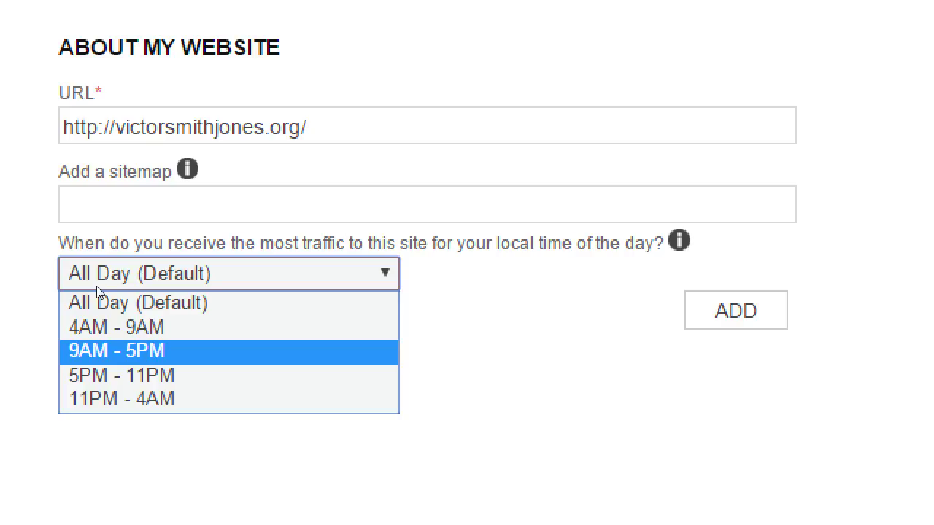
left_click(90, 270)
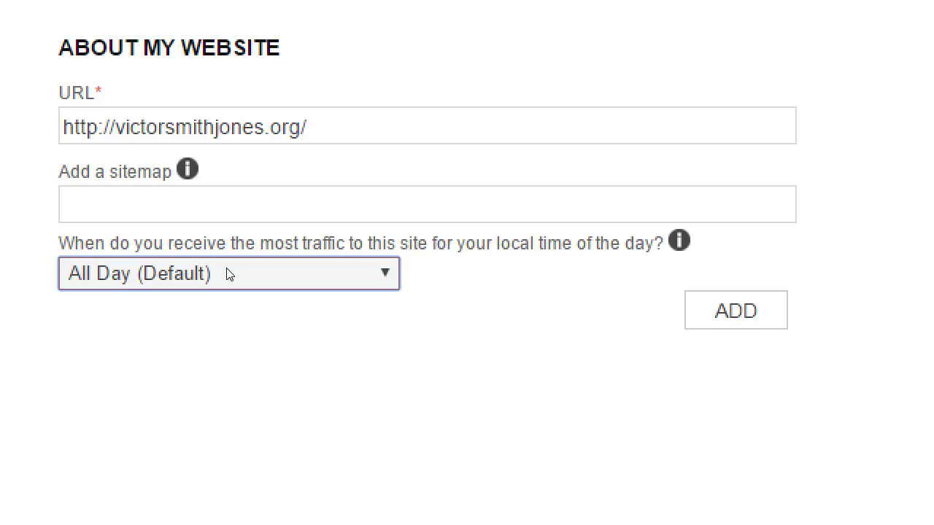
key("alt+Down")
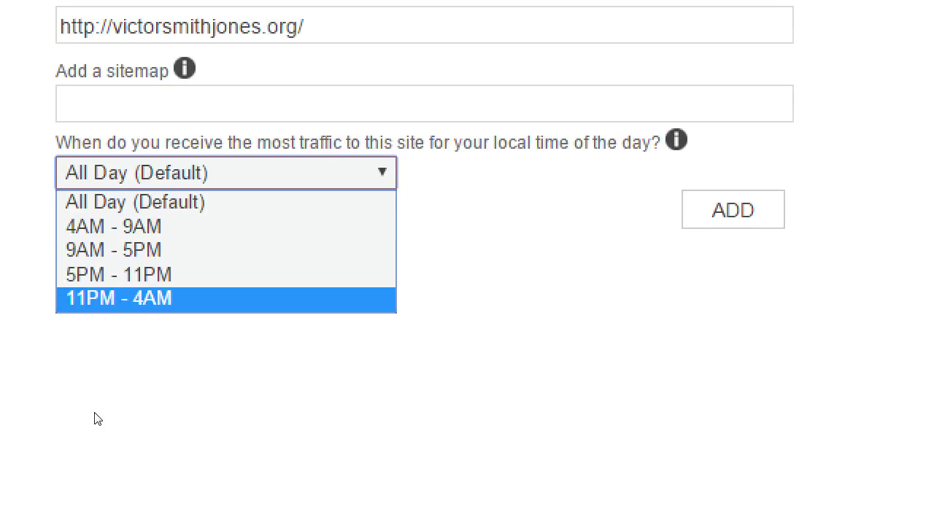
key("Up")
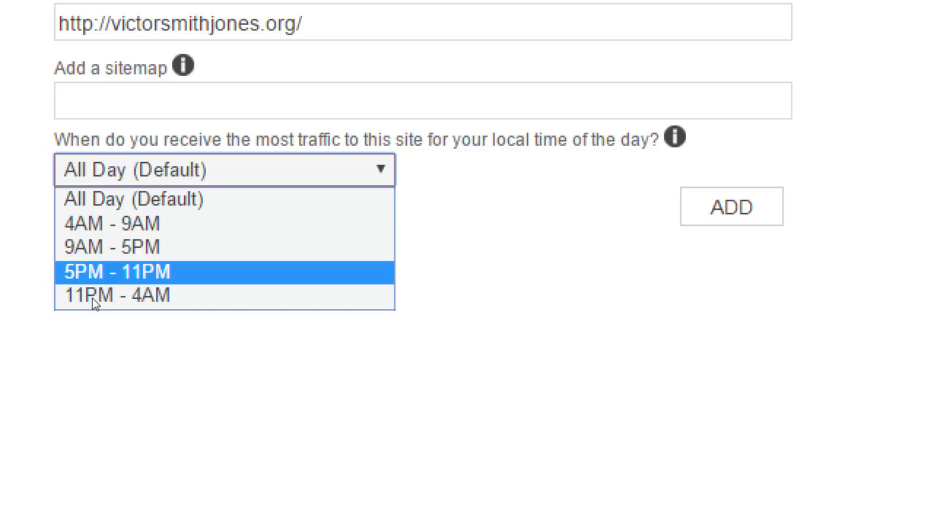
key("Up")
key("Up")
key("Up")
key("Return")
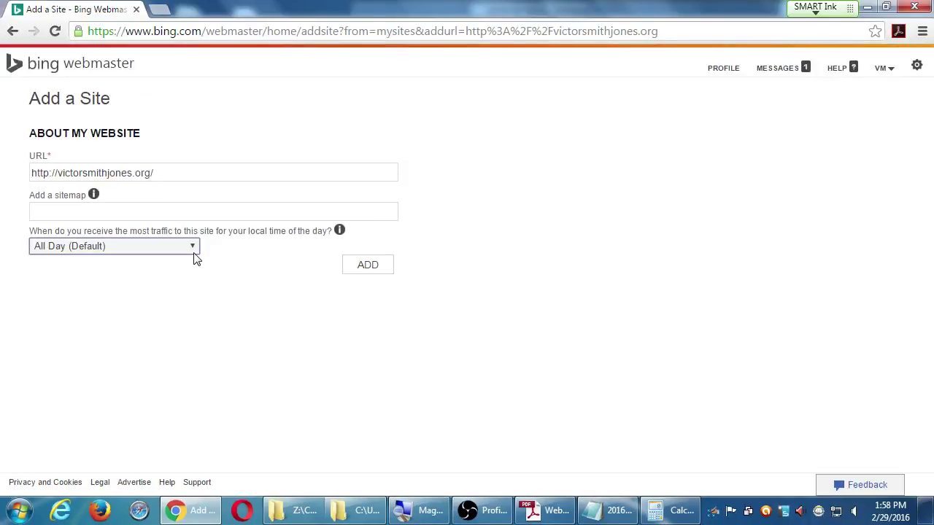
Submit the Add a Site form for victorsmithjones.org and review its verification options
left_click(358, 267)
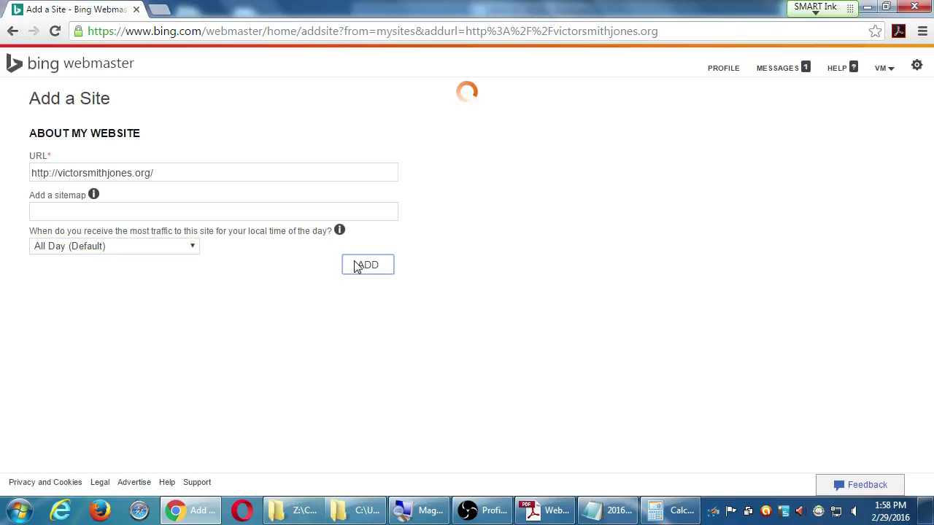
scroll(590, 281, "down", 2)
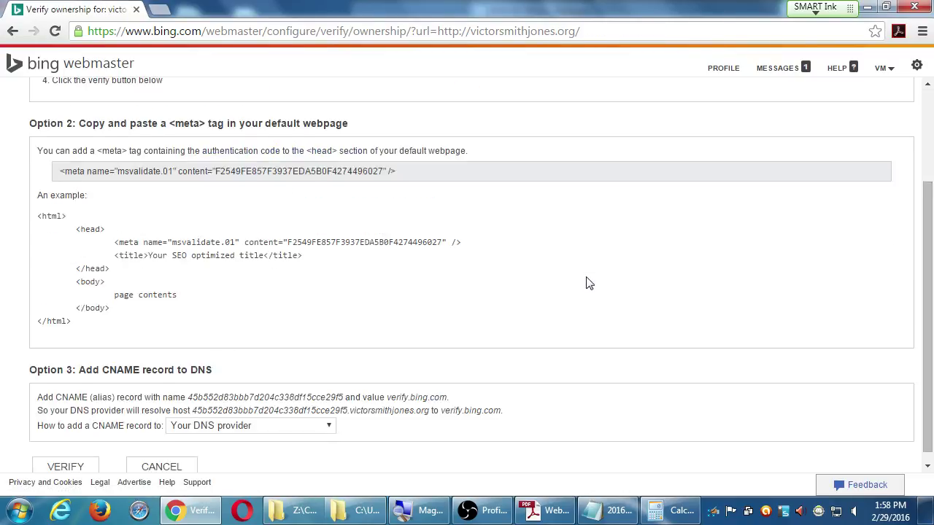
scroll(589, 283, "up", 2)
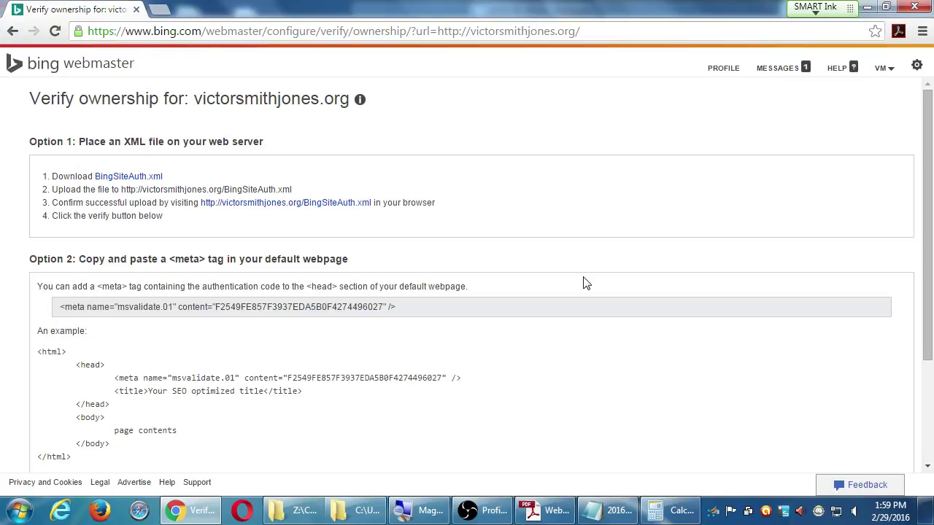
scroll(583, 283, "down", 2)
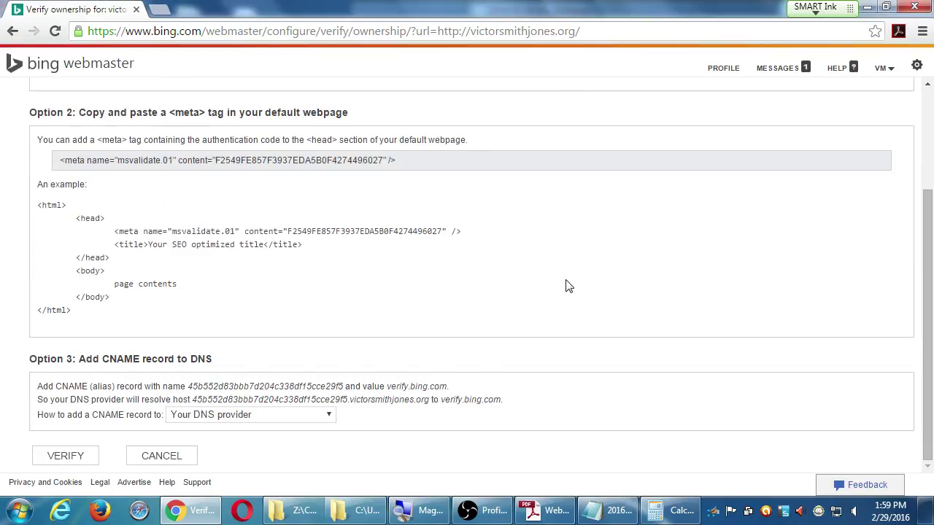
left_click_drag(181, 364, 116, 365)
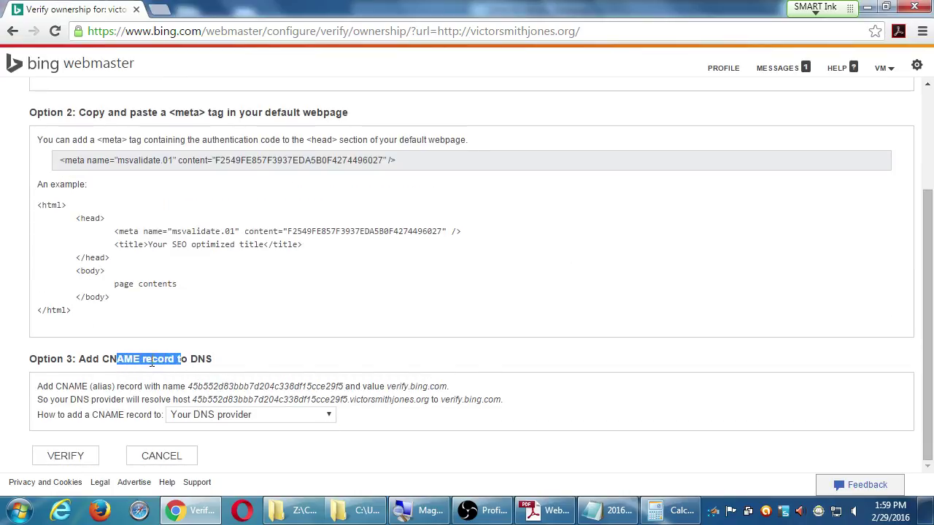
left_click(274, 361)
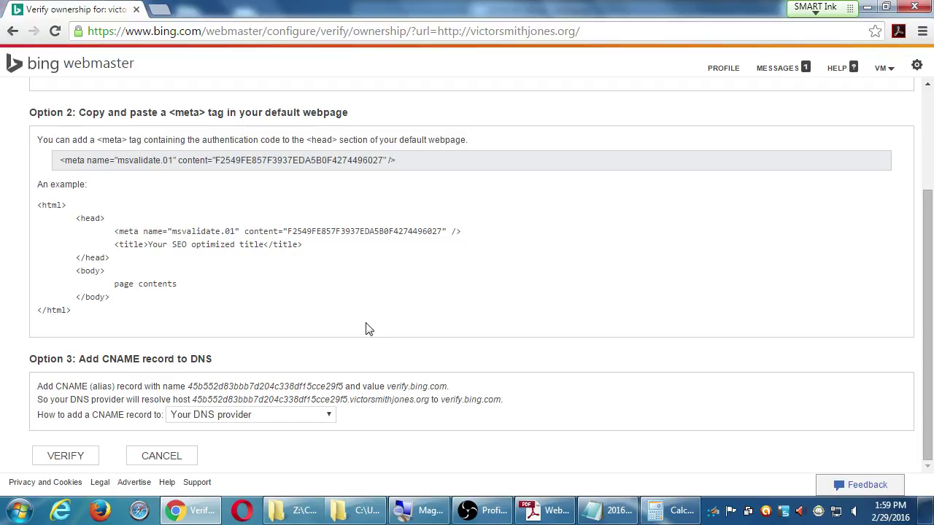
scroll(369, 329, "up", 1)
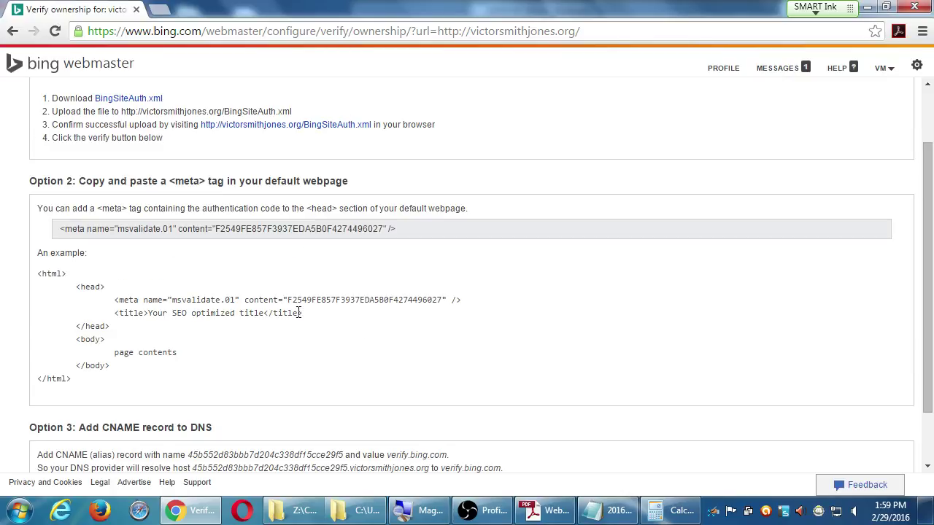
scroll(296, 334, "up", 1)
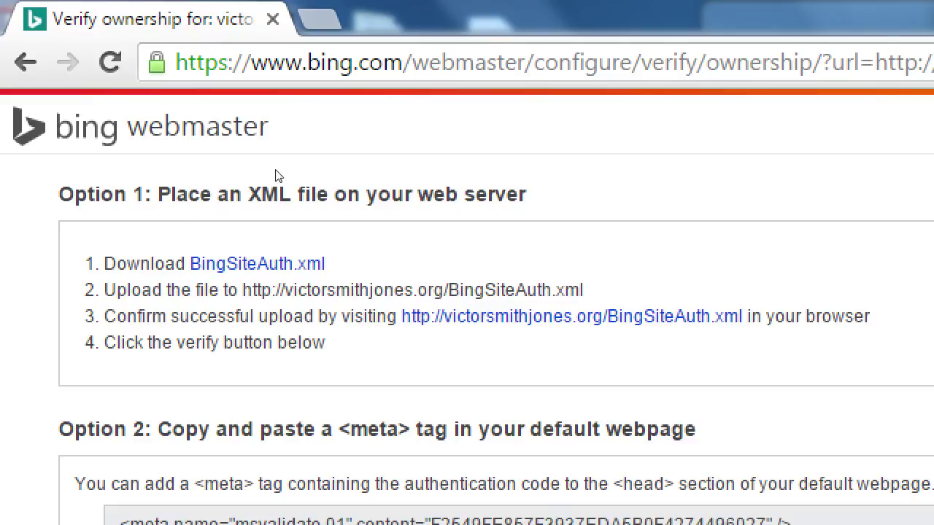
scroll(71, 440, "down", 1)
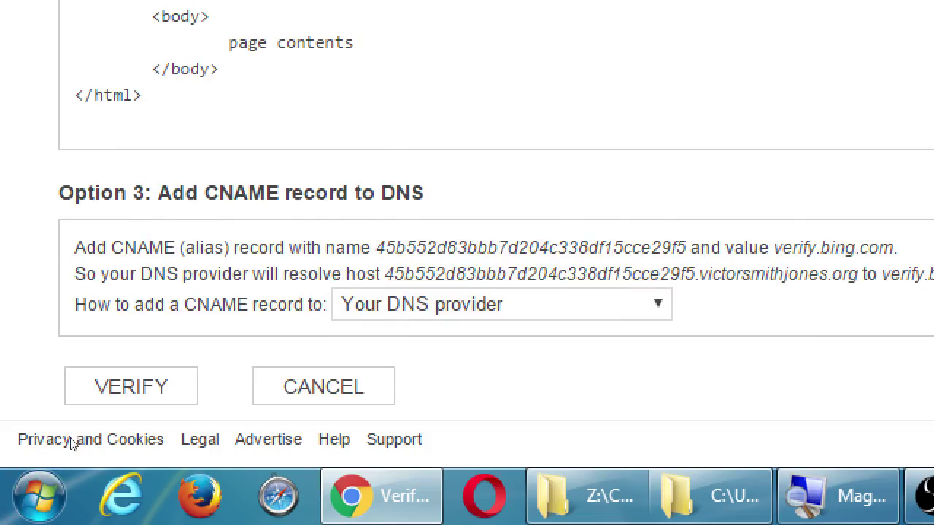
scroll(71, 440, "up", 3)
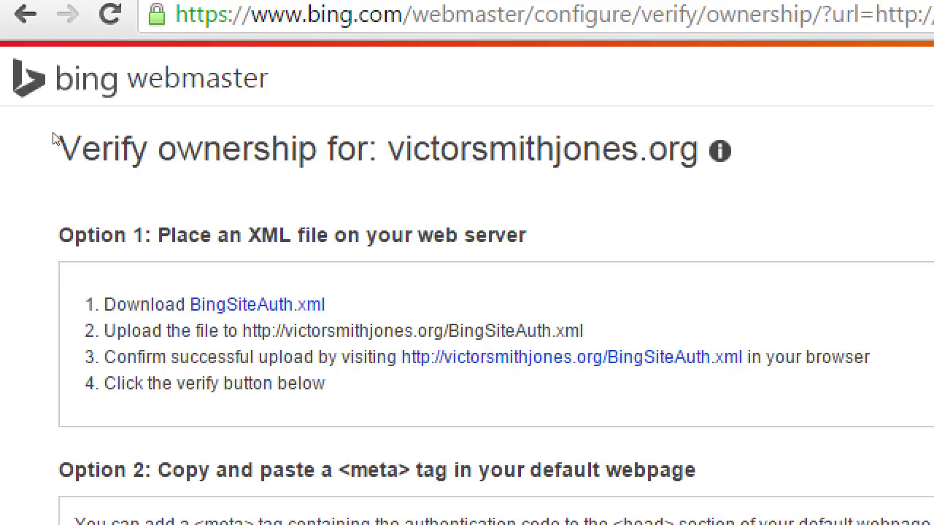
left_click_drag(63, 142, 56, 214)
scroll(7, 386, "down", 3)
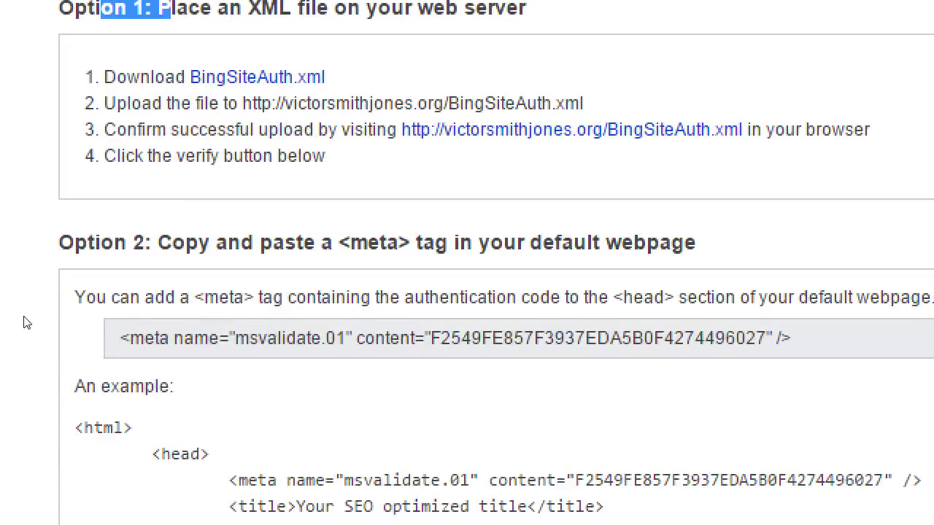
left_click(71, 307)
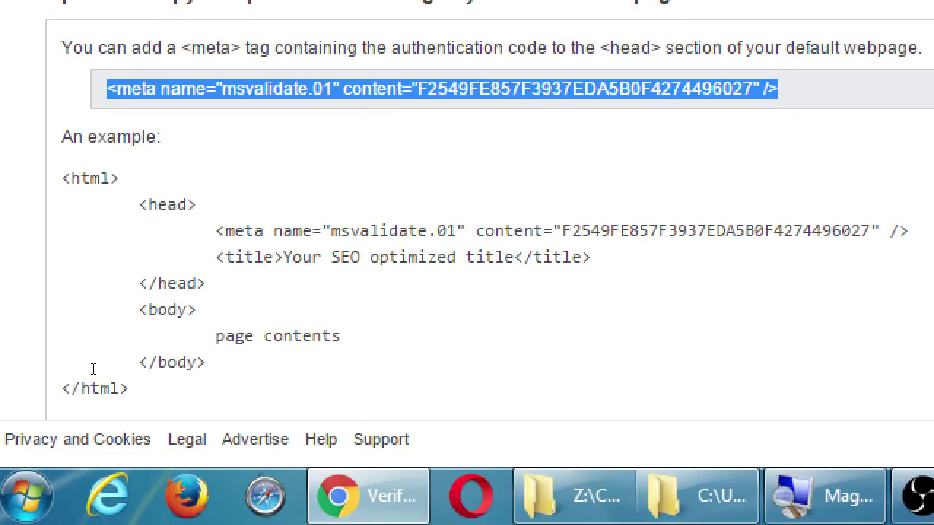
left_click_drag(167, 205, 196, 285)
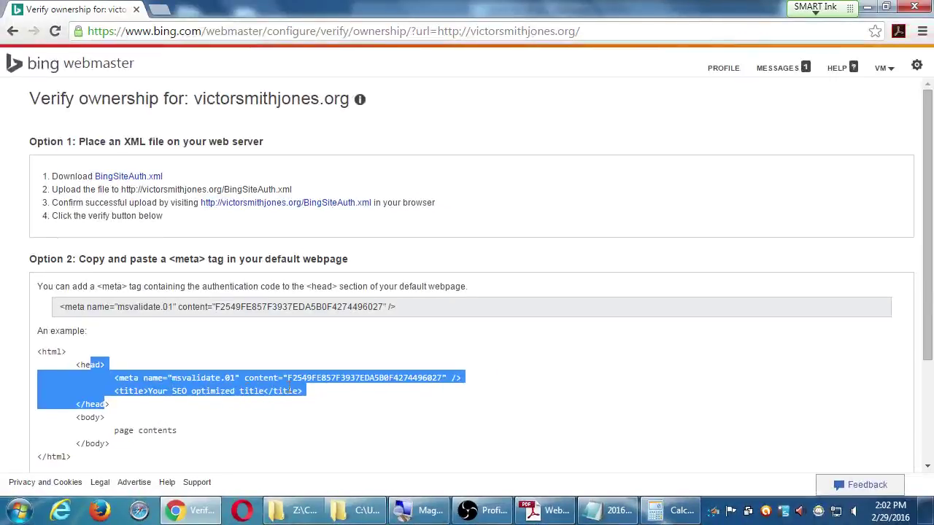
left_click(600, 165)
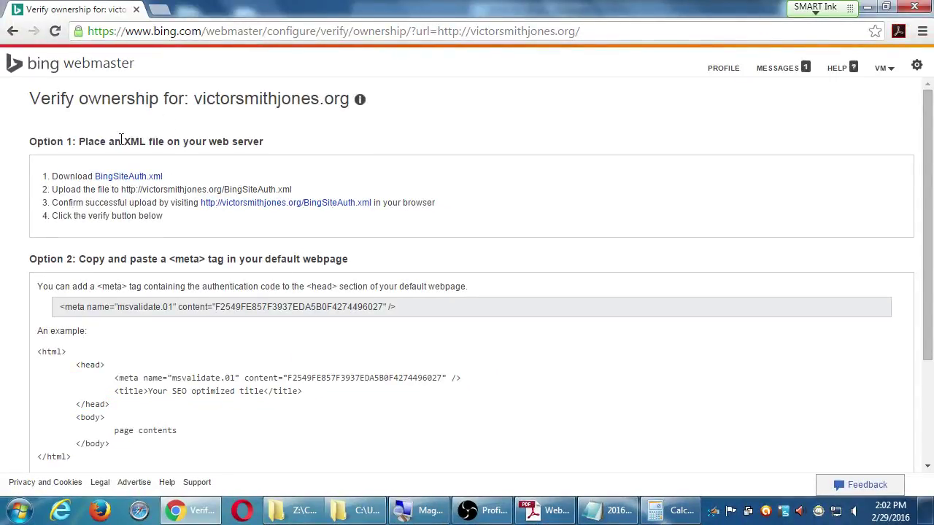
left_click_drag(51, 142, 203, 259)
left_click(203, 259)
scroll(399, 428, "down", 2)
scroll(399, 428, "up", 2)
Shrink the browser window, then bring the Adobe Reader notes and OBS recorder forward
double_click(445, 8)
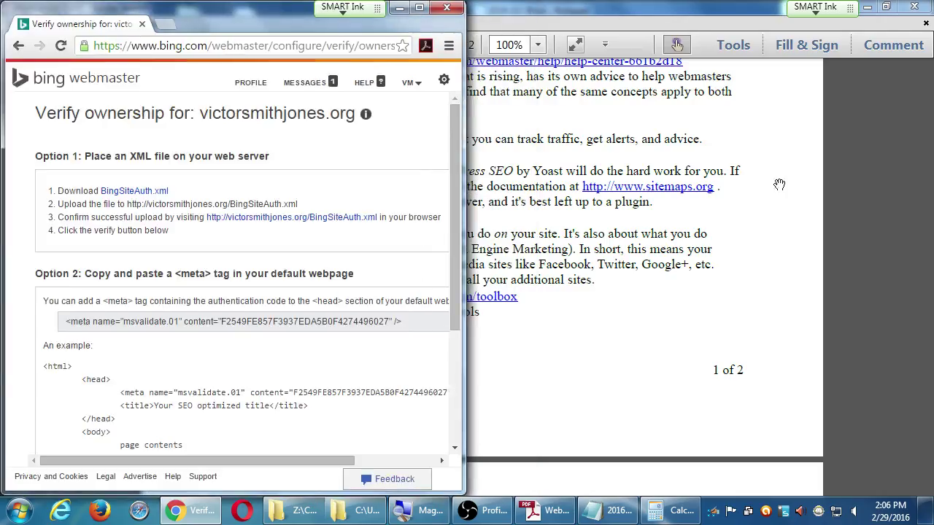
left_click(545, 510)
left_click(483, 509)
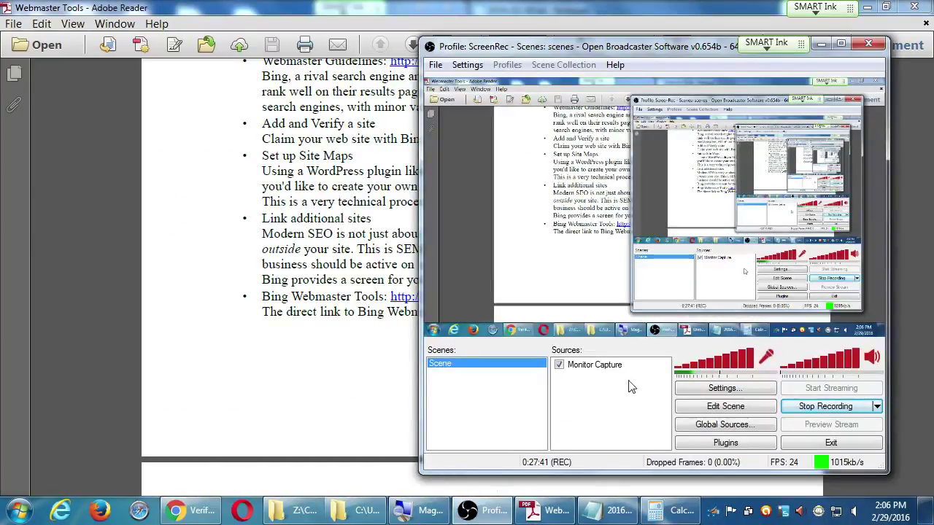
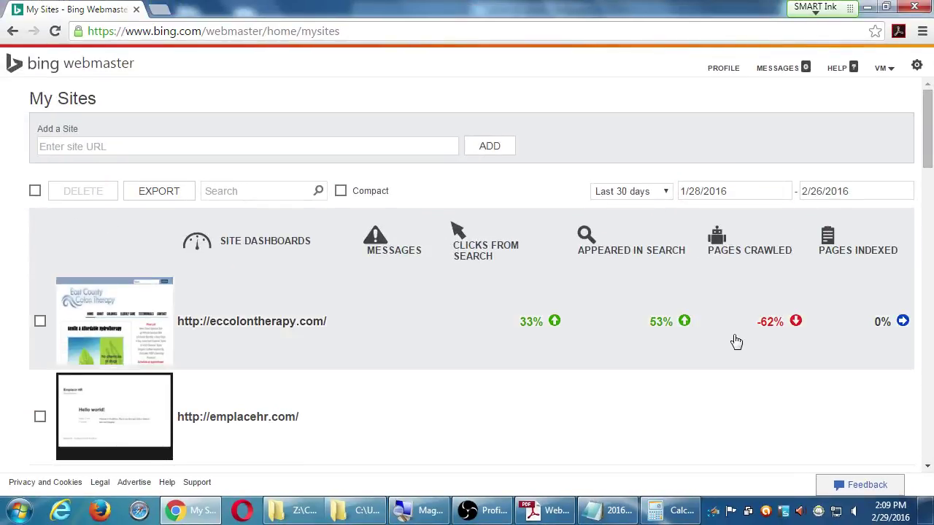
scroll(743, 391, "down", 3)
scroll(681, 367, "down", 3)
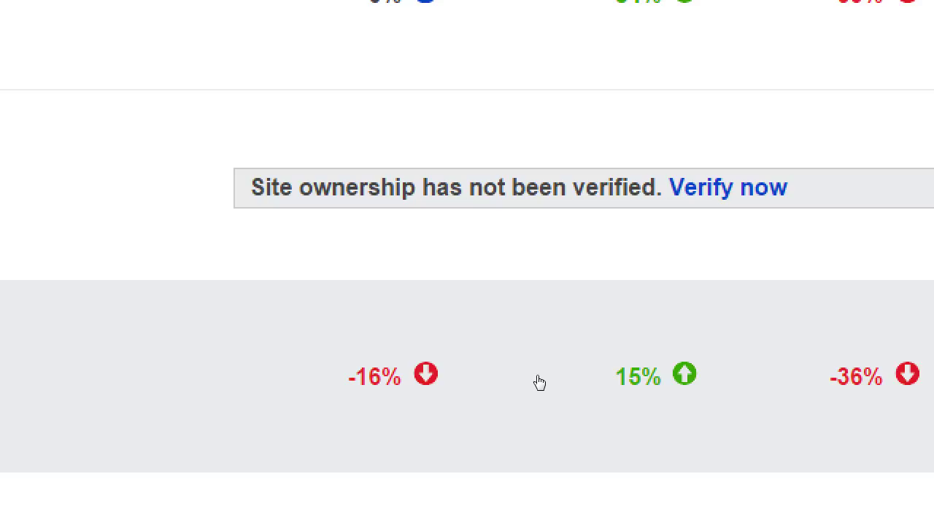
scroll(527, 383, "down", 2)
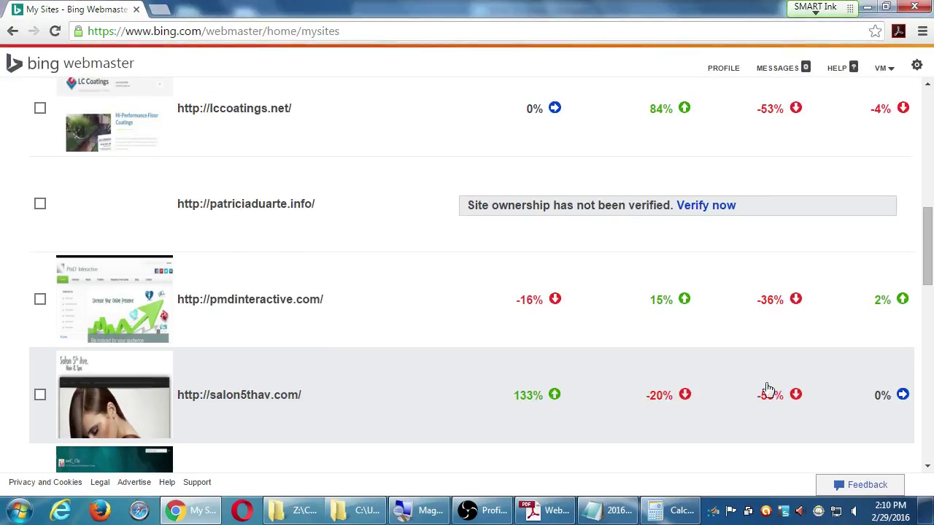
scroll(722, 350, "up", 3)
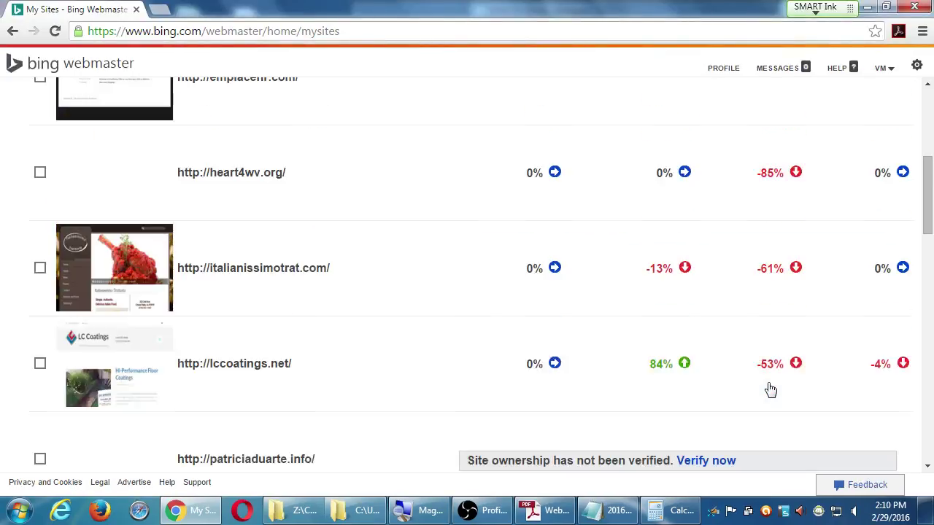
scroll(767, 388, "up", 5)
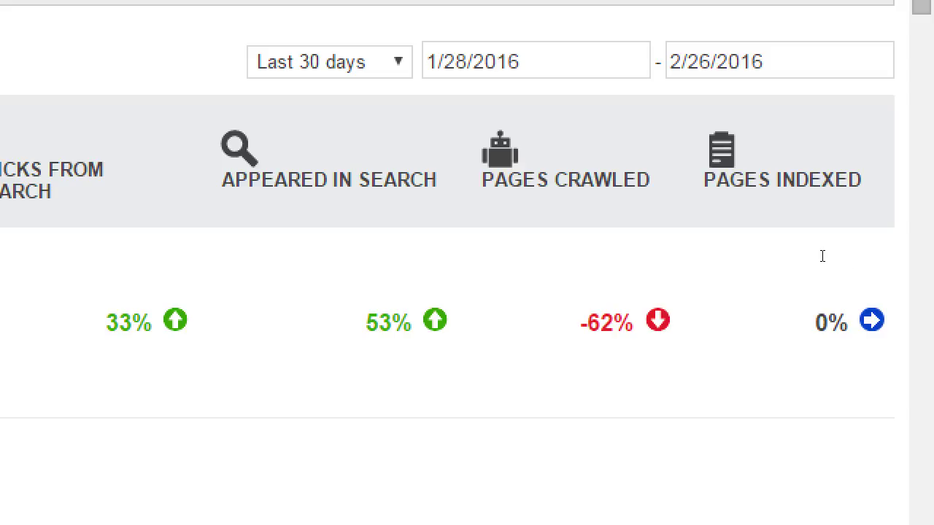
scroll(822, 259, "down", 11)
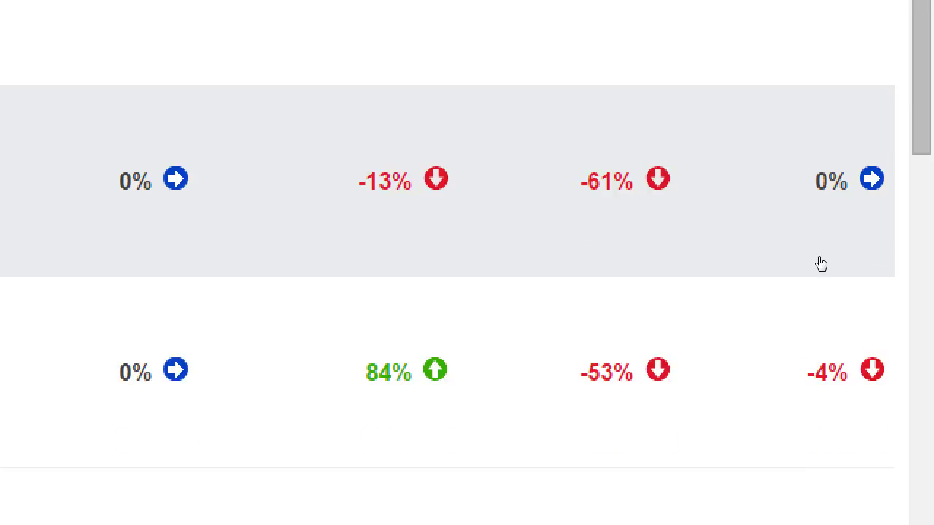
scroll(821, 264, "down", 5)
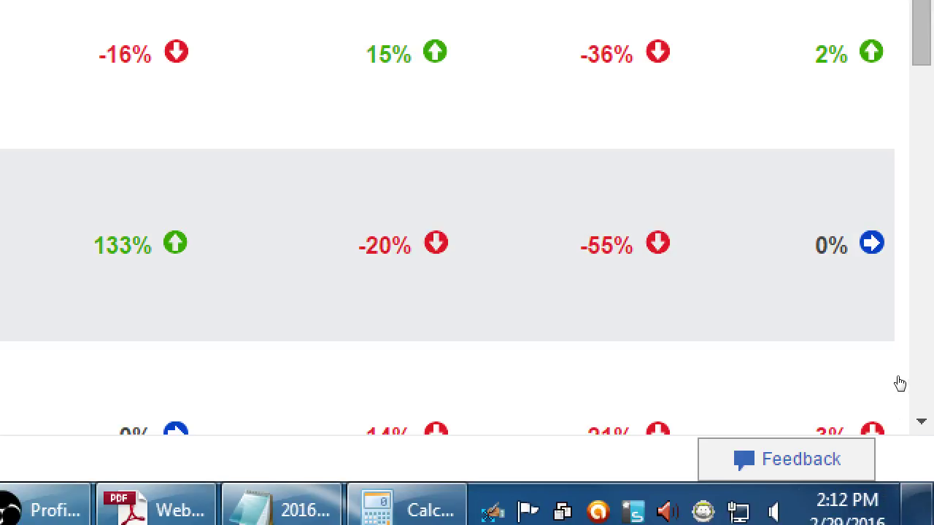
scroll(896, 386, "down", 6)
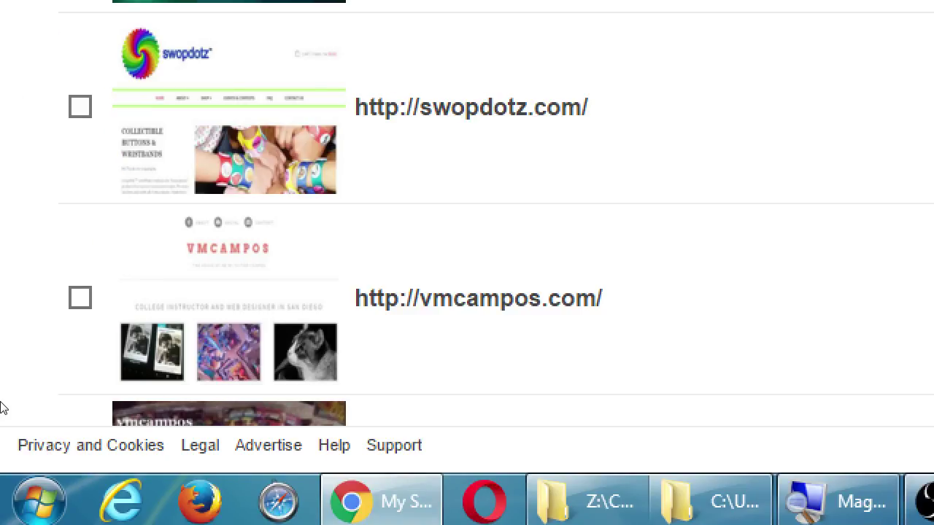
scroll(562, 321, "down", 5)
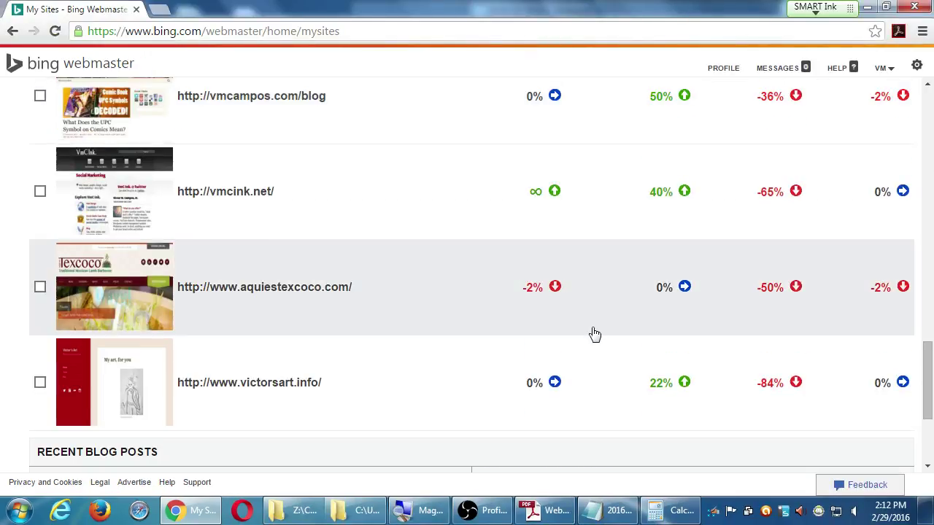
scroll(594, 334, "down", 3)
scroll(594, 334, "up", 13)
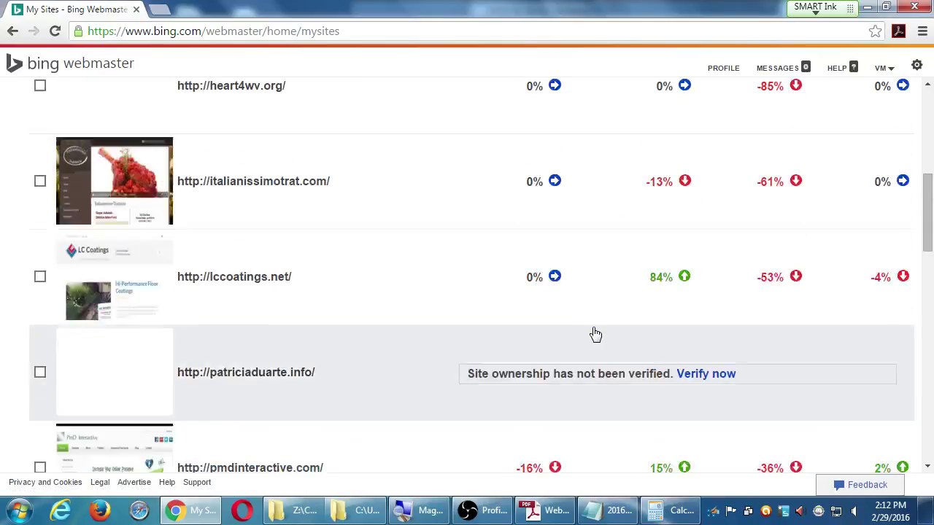
scroll(594, 333, "up", 5)
scroll(595, 334, "down", 3)
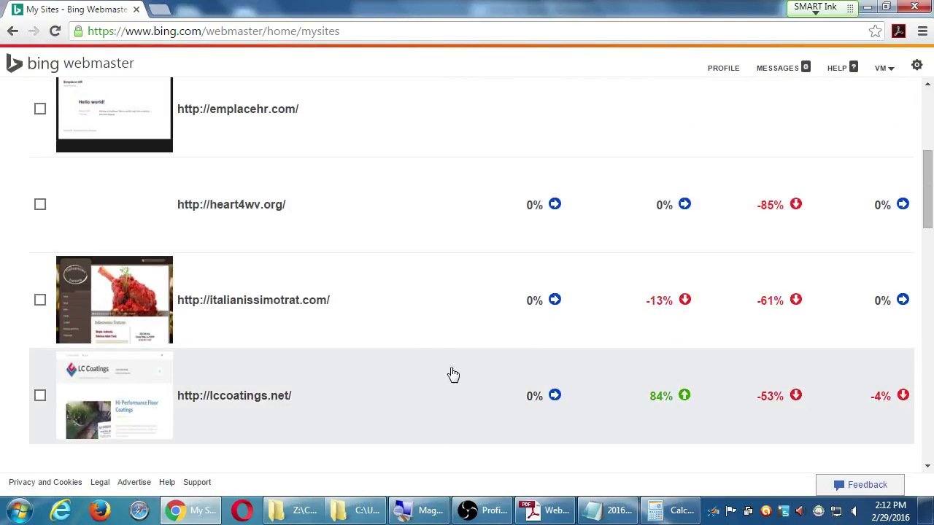
scroll(453, 376, "down", 5)
scroll(452, 387, "down", 2)
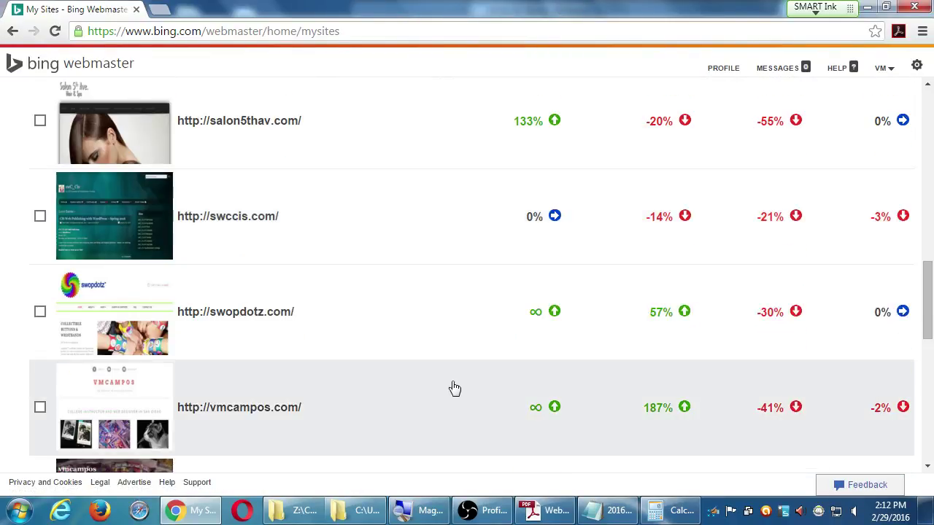
scroll(452, 387, "down", 4)
scroll(359, 428, "down", 1)
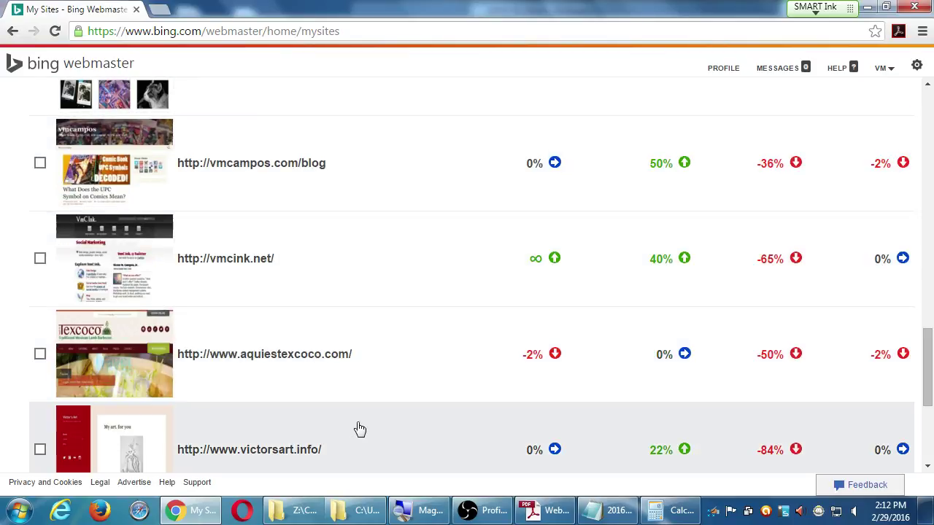
left_click(336, 384)
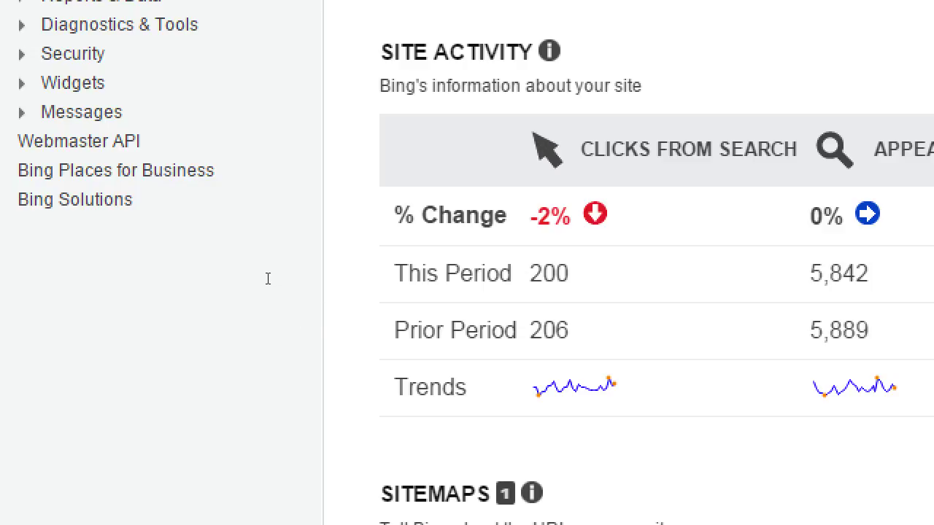
left_click_drag(268, 278, 289, 277)
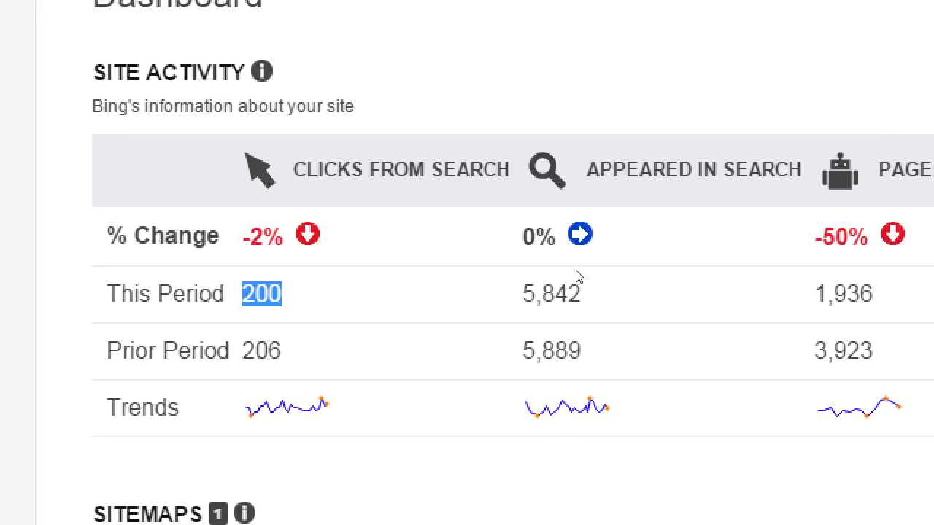
left_click(454, 292)
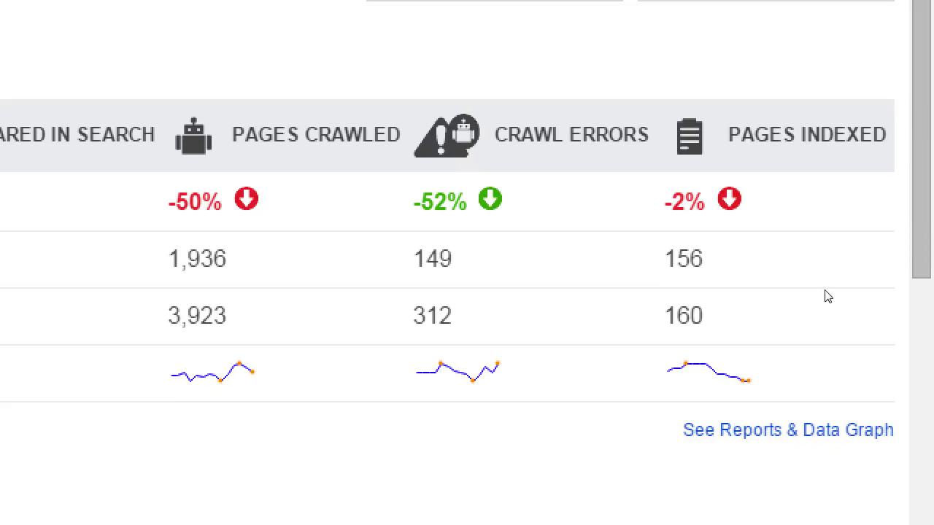
left_click_drag(800, 276, 823, 273)
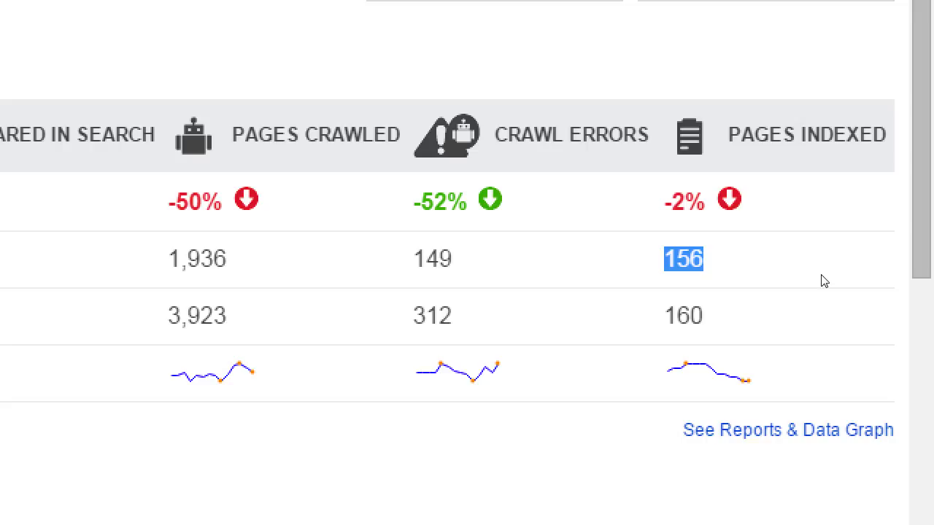
left_click_drag(876, 219, 882, 216)
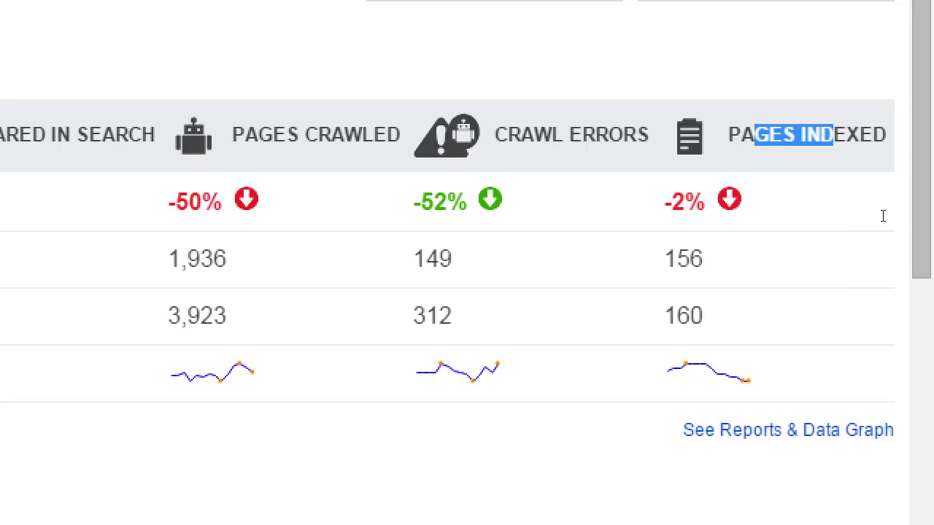
left_click_drag(812, 278, 820, 279)
left_click(826, 283)
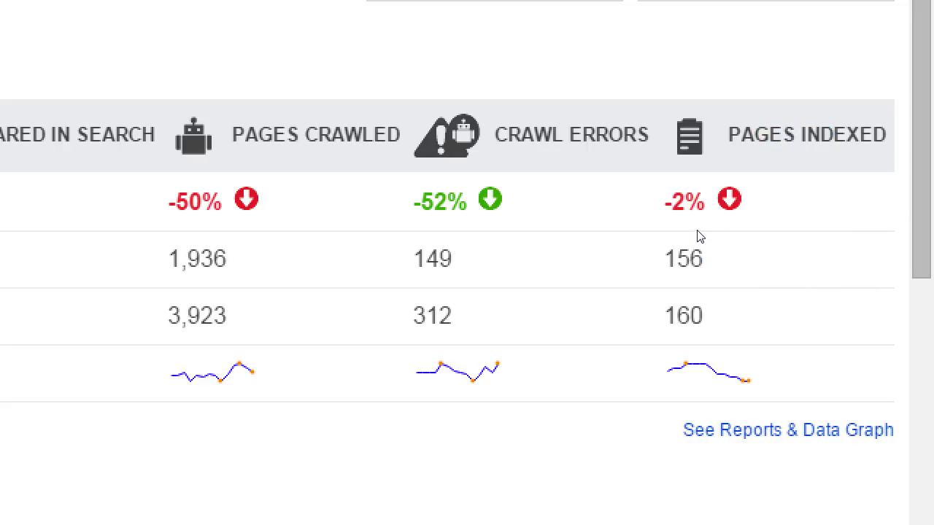
left_click_drag(717, 218, 763, 221)
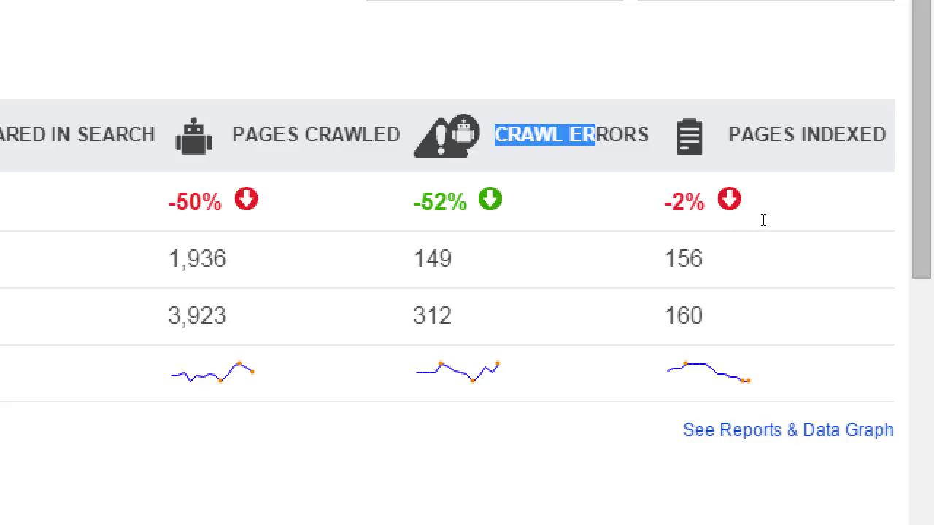
left_click(732, 259)
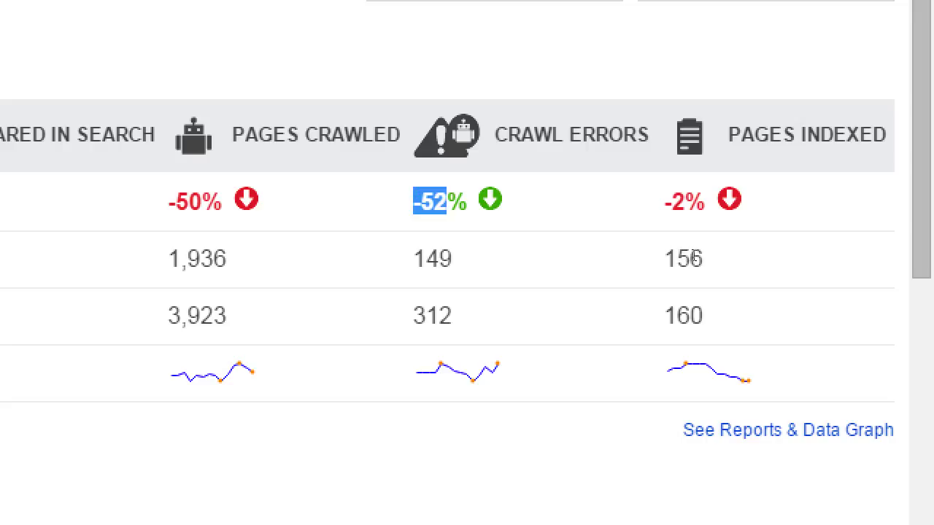
key("shift+Right")
left_click(753, 278)
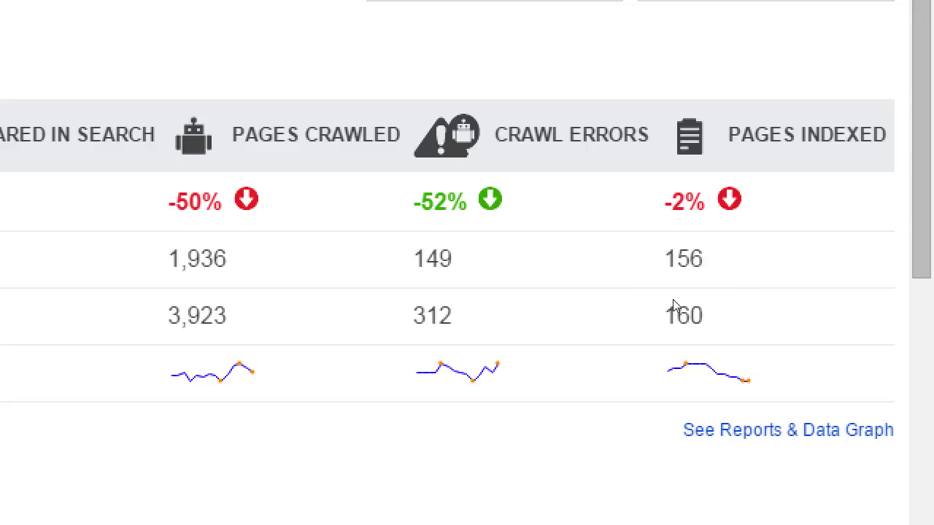
left_click_drag(413, 315, 452, 315)
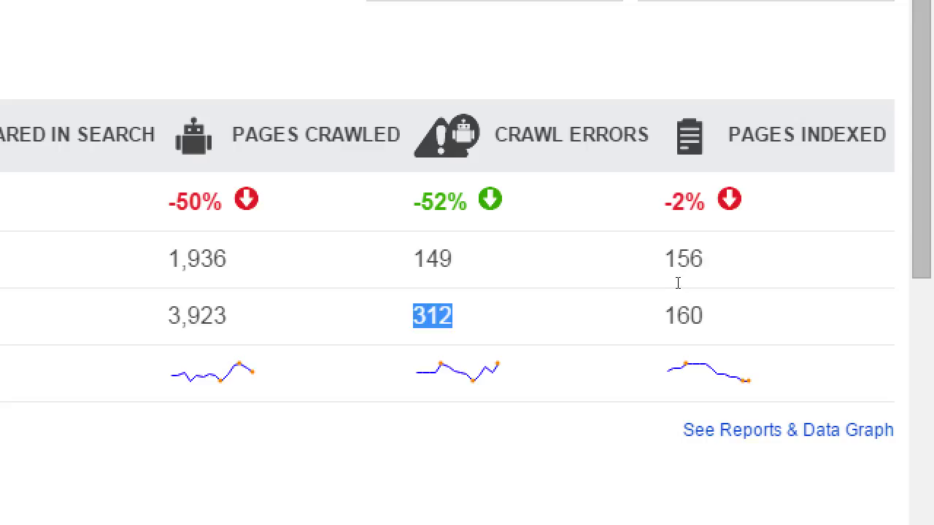
left_click_drag(413, 259, 452, 259)
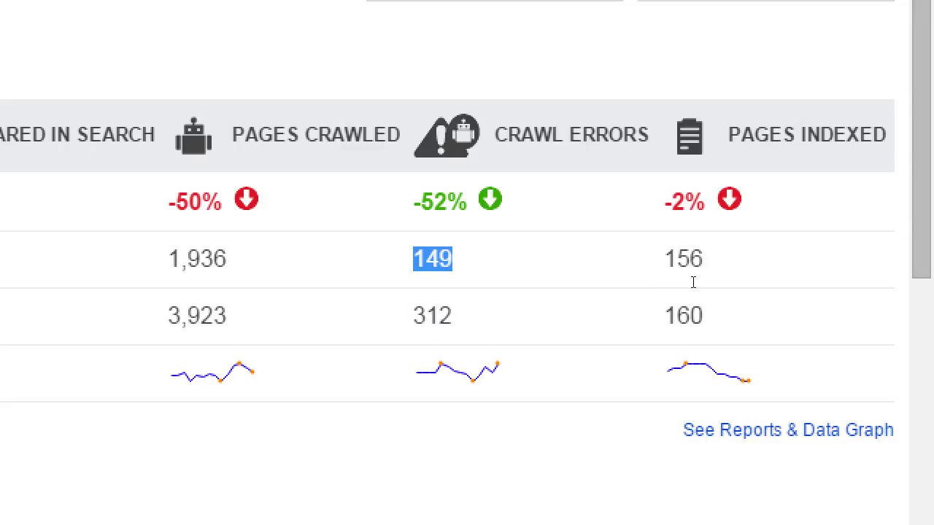
mouse_move(696, 350)
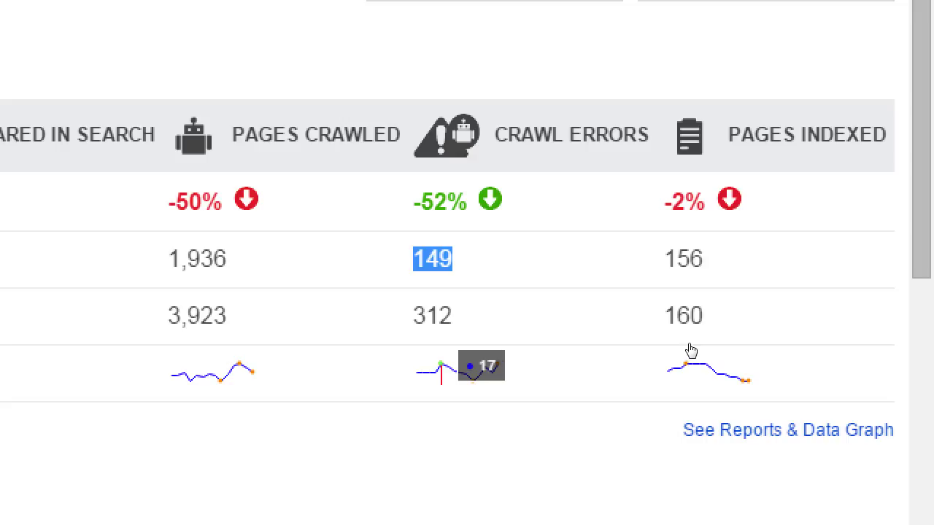
left_click(699, 399)
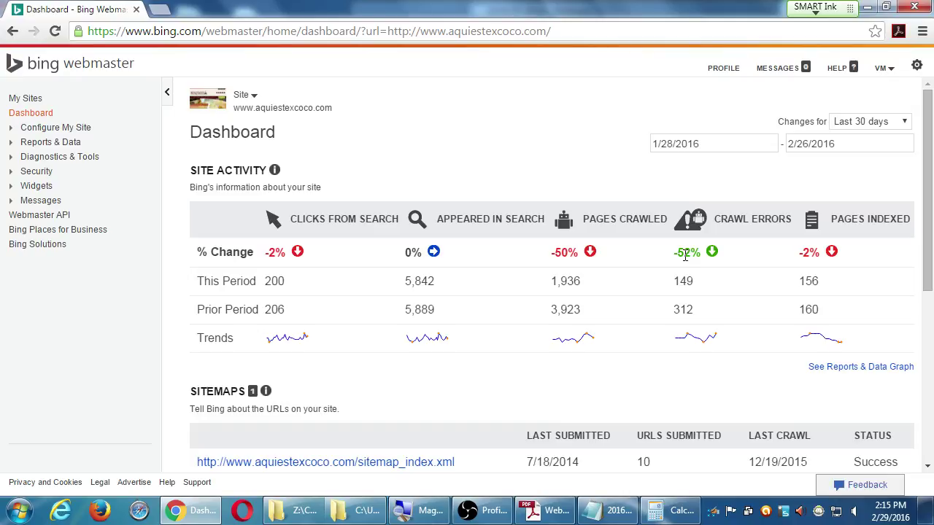
Scroll the dashboard past the sitemap_index.xml entry to the Search Keywords (314) and Inbound Links (767) panels
scroll(633, 394, "down", 3)
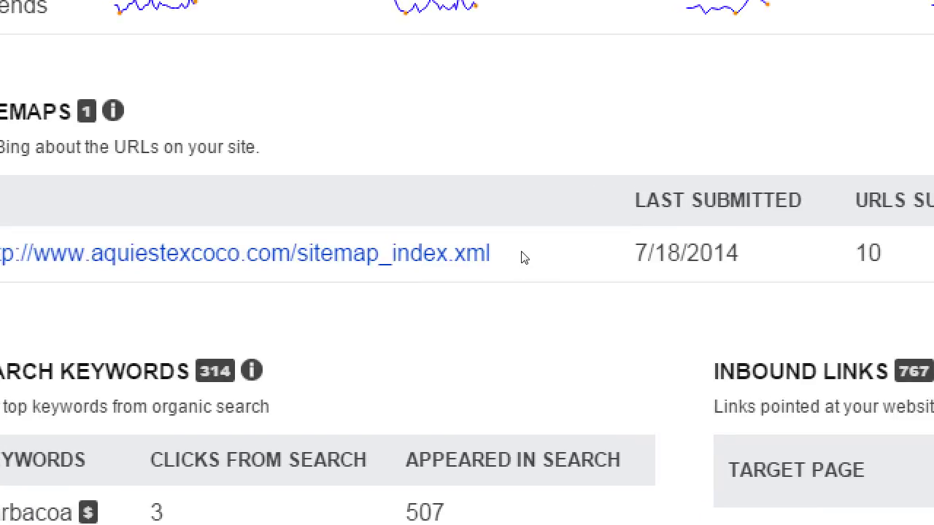
left_click_drag(680, 253, 738, 254)
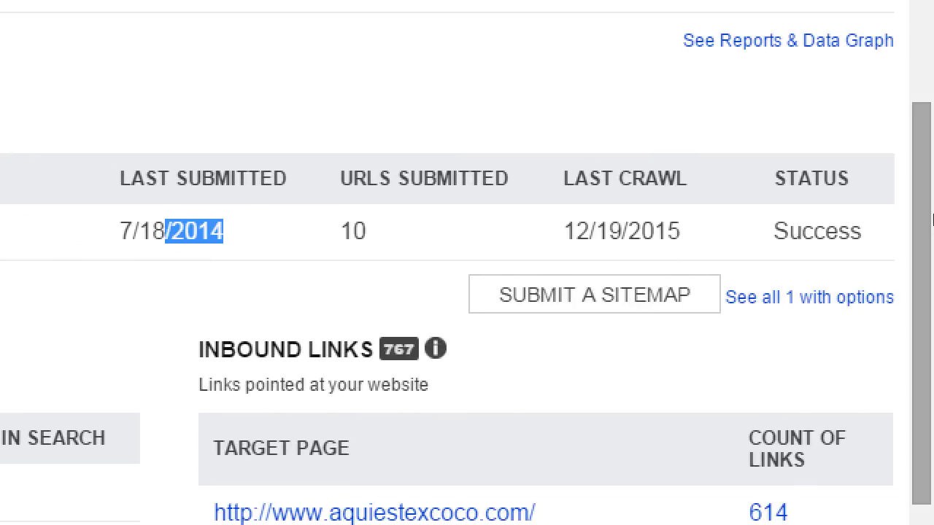
left_click(832, 247)
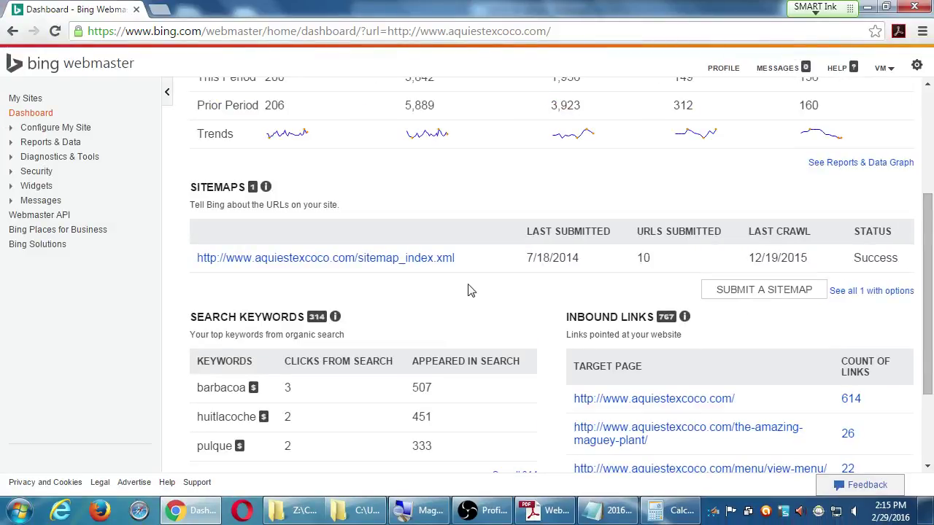
scroll(436, 336, "down", 2)
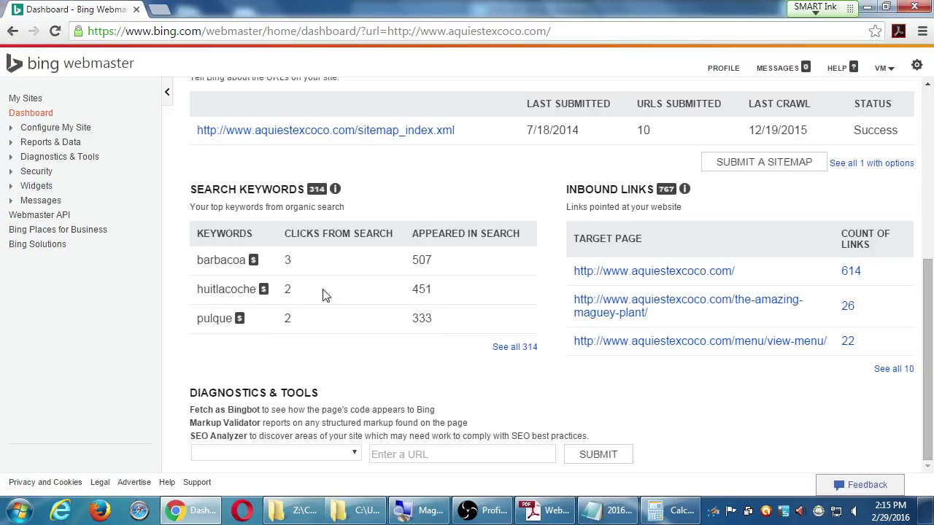
List all 314 search keywords sorted by click-through rate, highest first, and browse the results
left_click(499, 348)
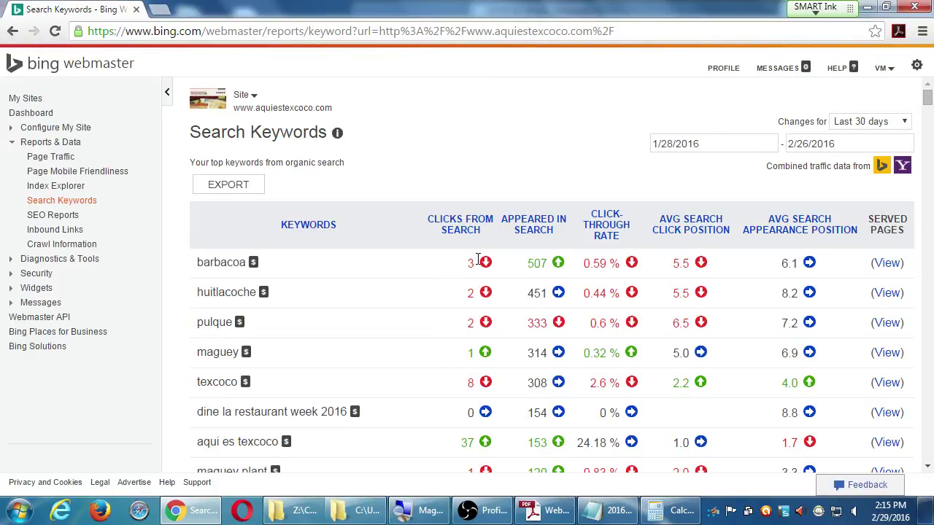
left_click(603, 222)
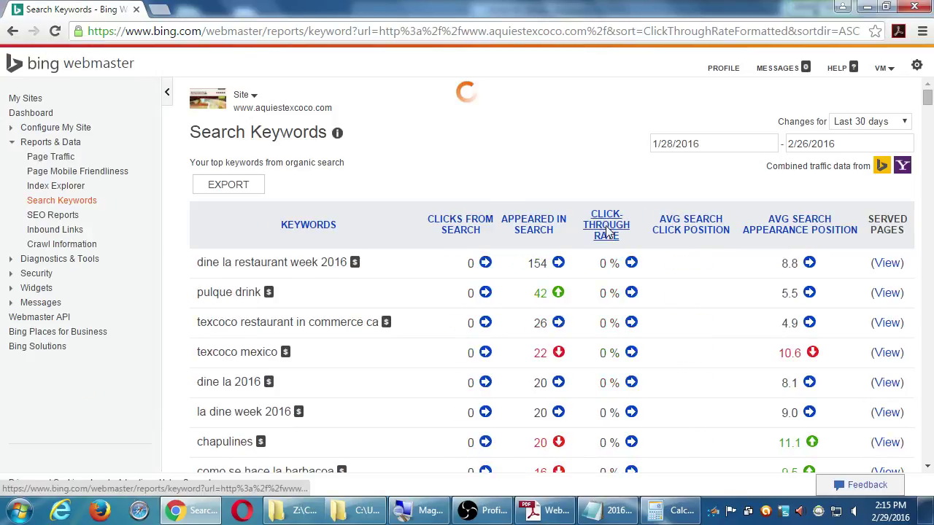
left_click(606, 226)
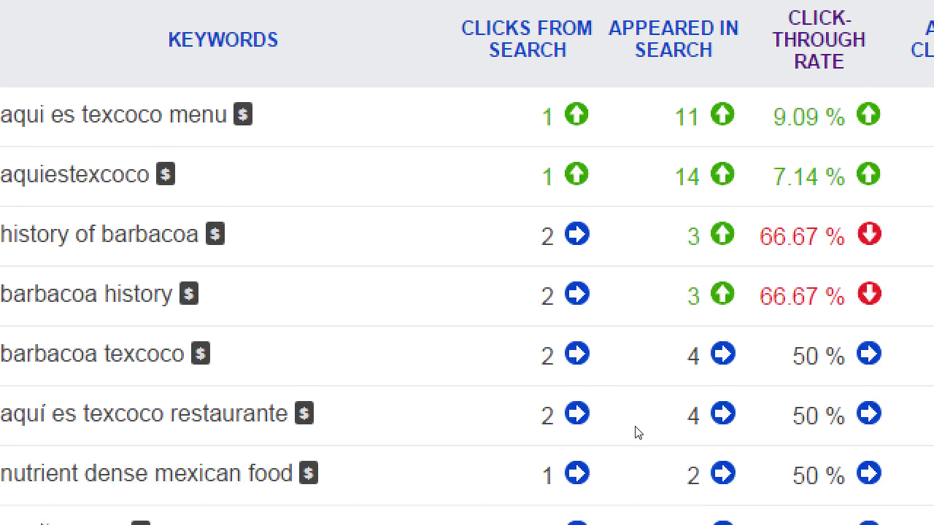
scroll(598, 412, "down", 3)
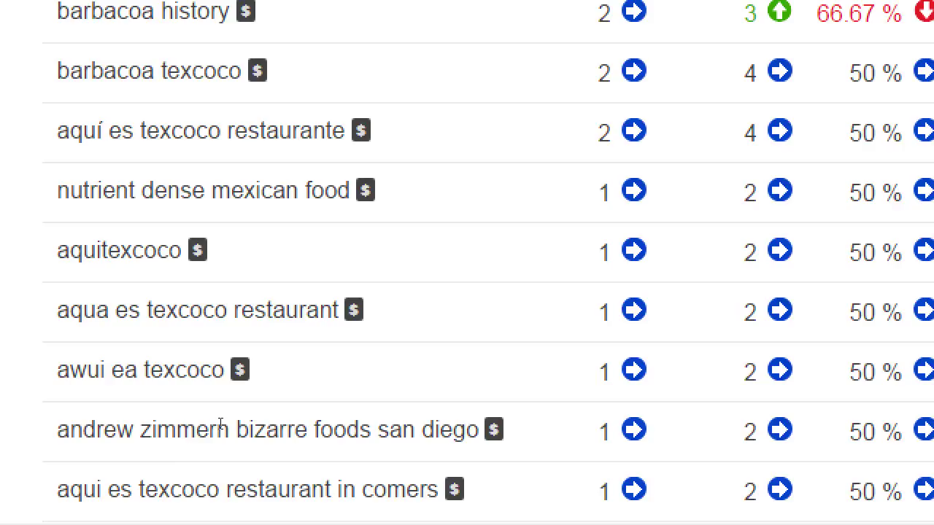
left_click_drag(177, 429, 333, 431)
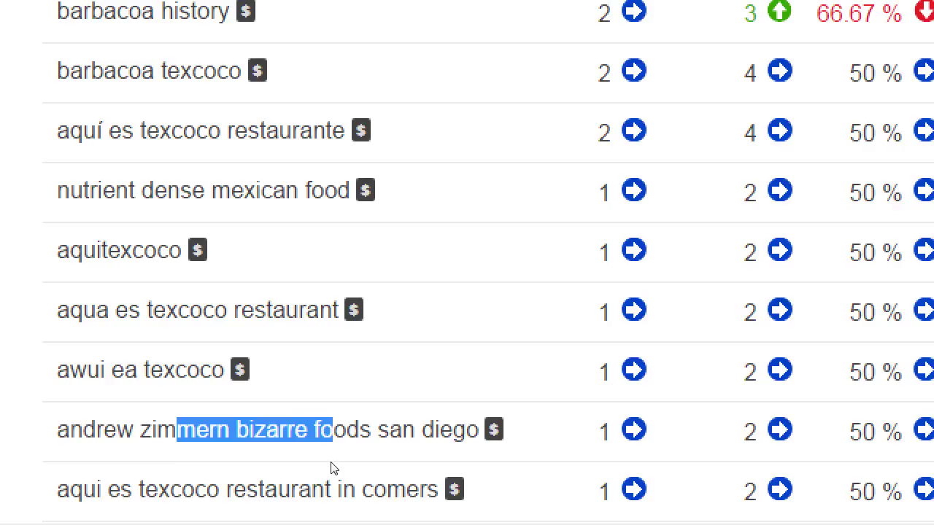
scroll(381, 456, "down", 2)
scroll(379, 461, "down", 1)
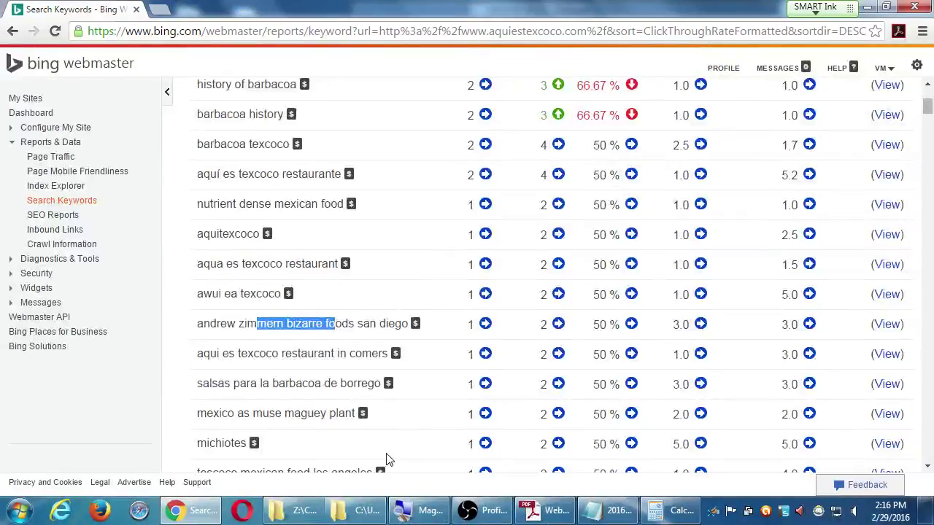
scroll(433, 451, "up", 3)
scroll(448, 438, "down", 3)
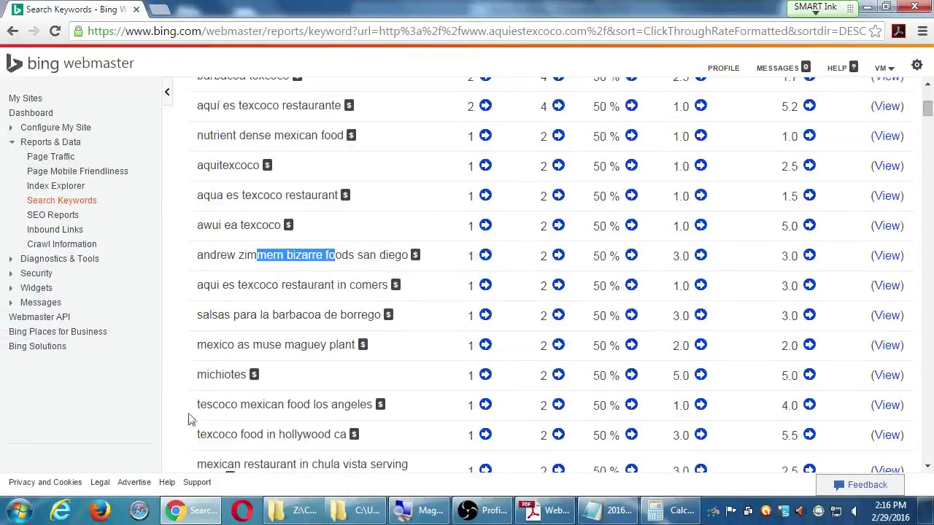
scroll(182, 422, "up", 3)
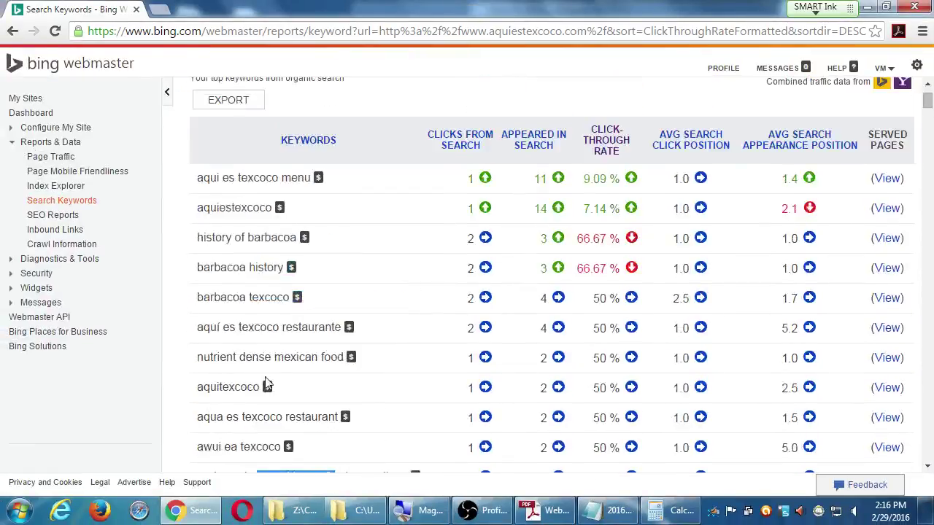
scroll(266, 385, "up", 1)
Reload the Search Keywords report in its default order, headed by barbacoa, via Index Explorer
left_click(299, 226)
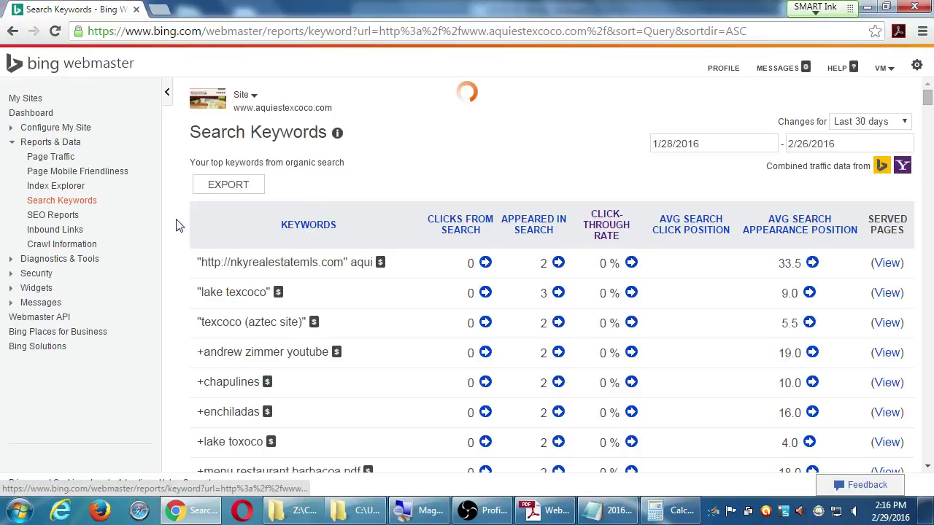
left_click(65, 187)
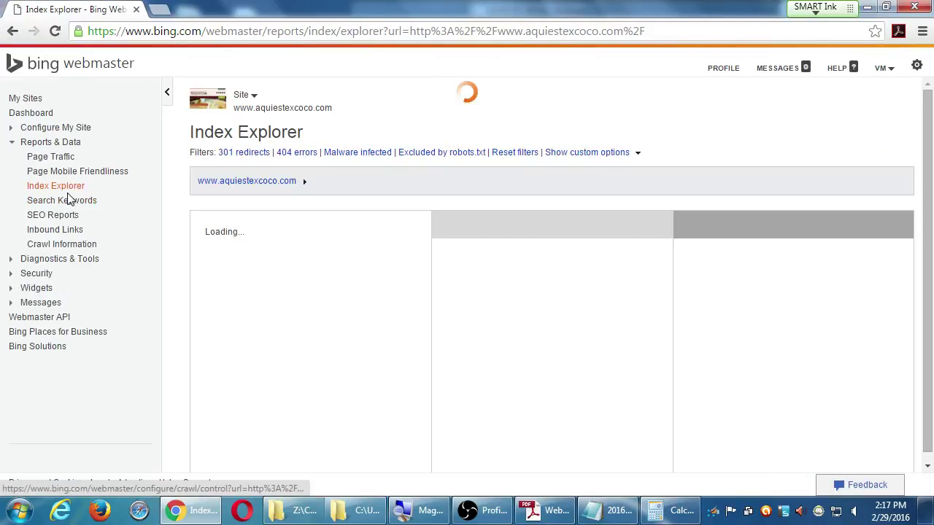
left_click(64, 204)
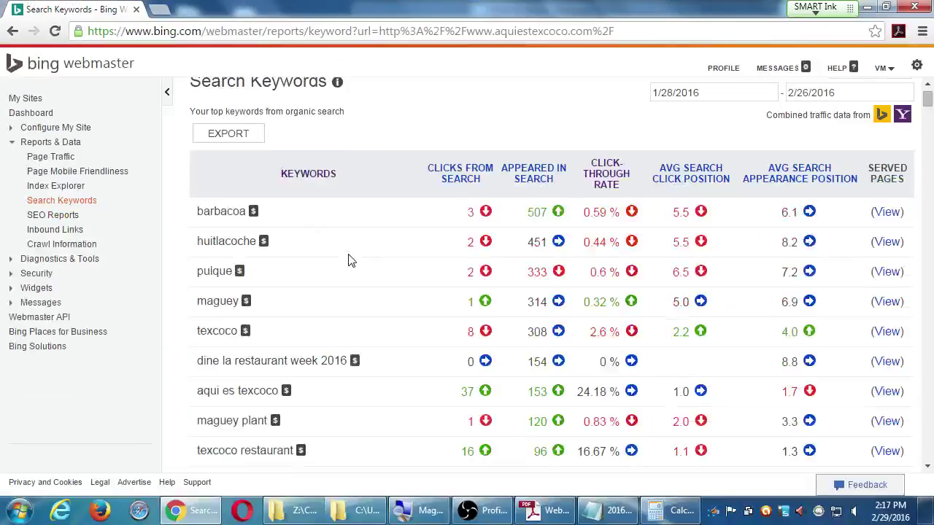
Scroll the Search Keywords list down and back up to the barbacoa row
scroll(356, 260, "down", 9)
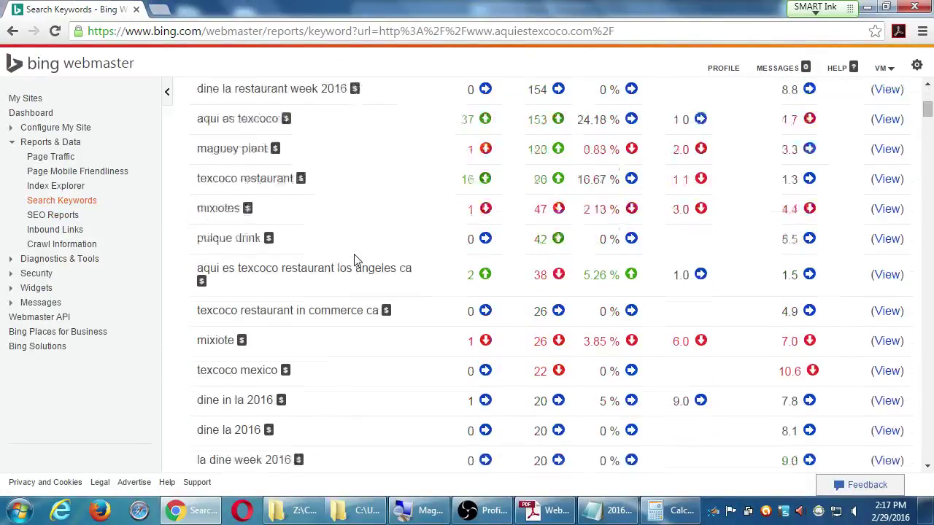
scroll(356, 261, "up", 9)
scroll(356, 260, "up", 1)
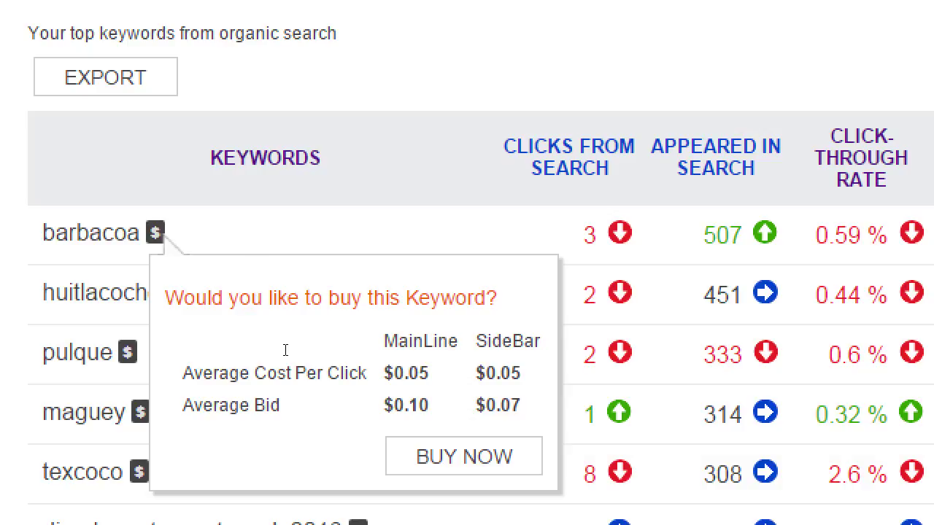
left_click_drag(270, 351, 315, 344)
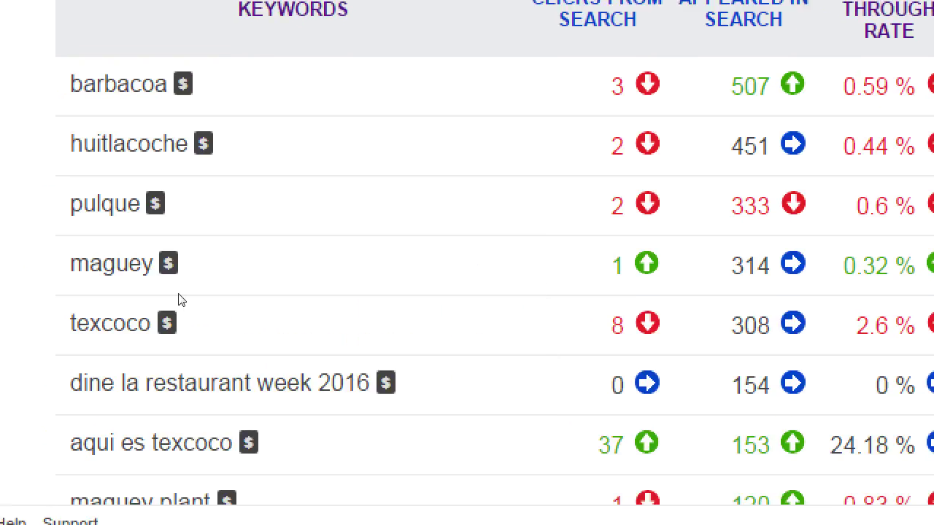
mouse_move(163, 270)
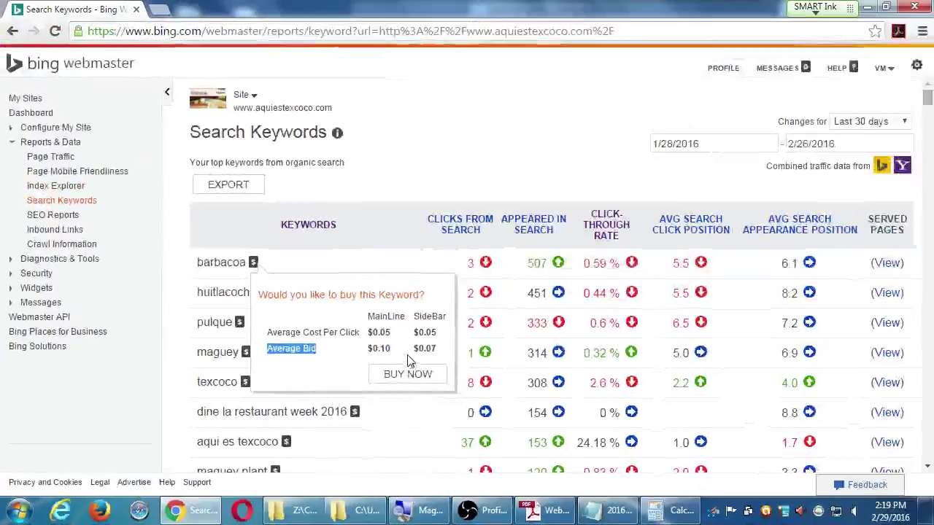
left_click(399, 208)
scroll(403, 241, "down", 2)
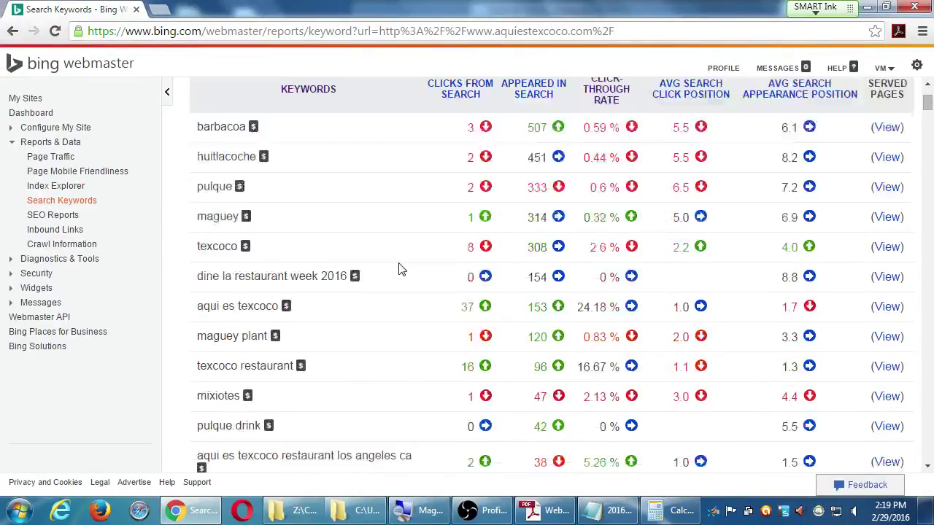
scroll(353, 394, "down", 2)
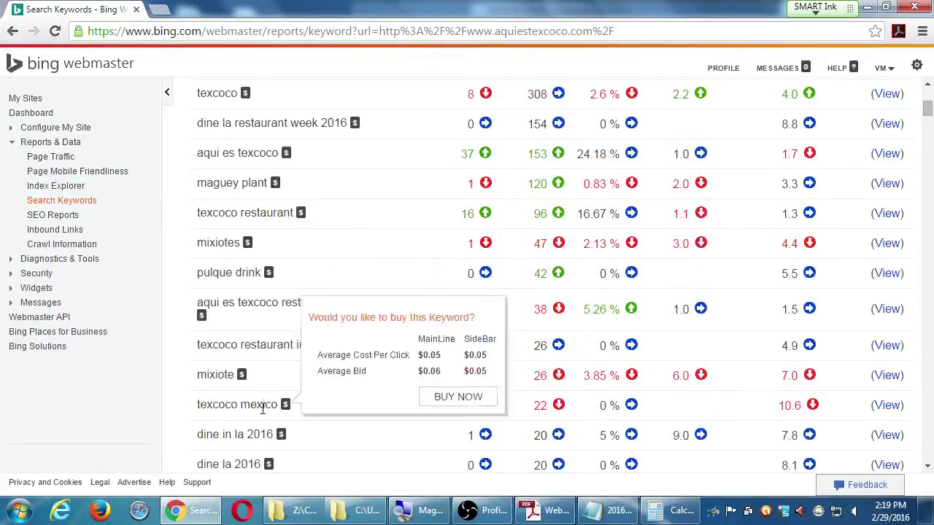
scroll(188, 433, "down", 2)
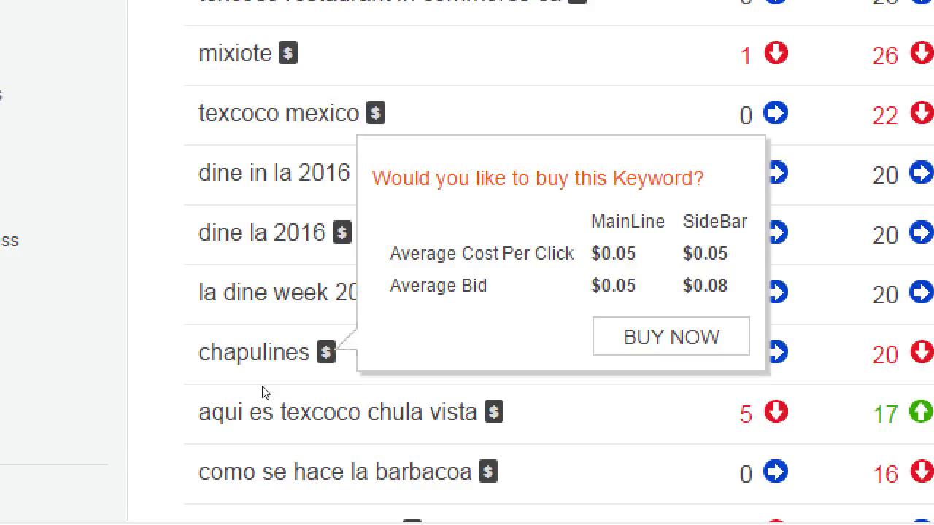
scroll(179, 373, "down", 3)
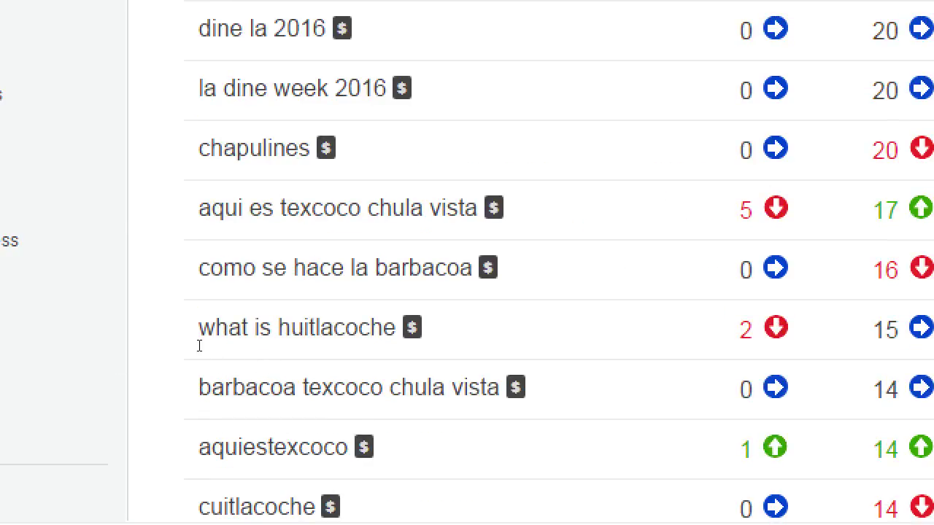
left_click_drag(198, 346, 335, 352)
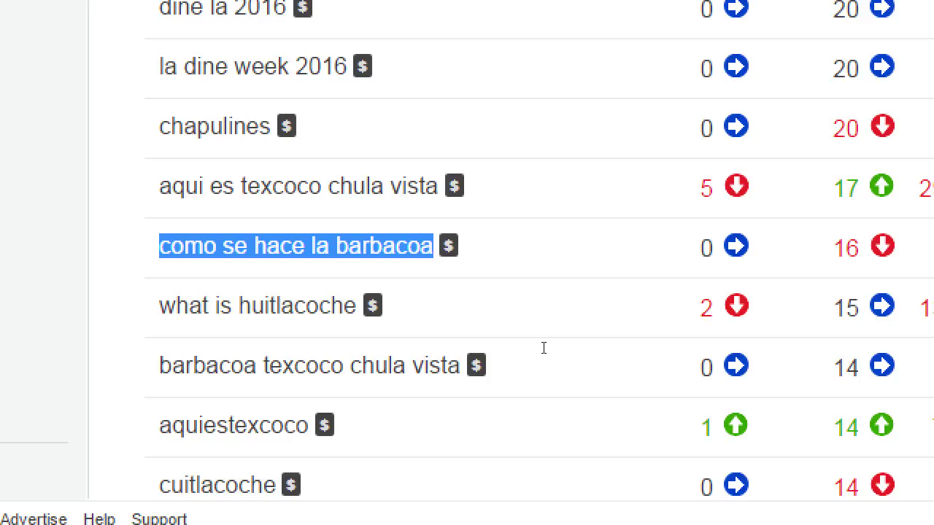
scroll(452, 401, "down", 1)
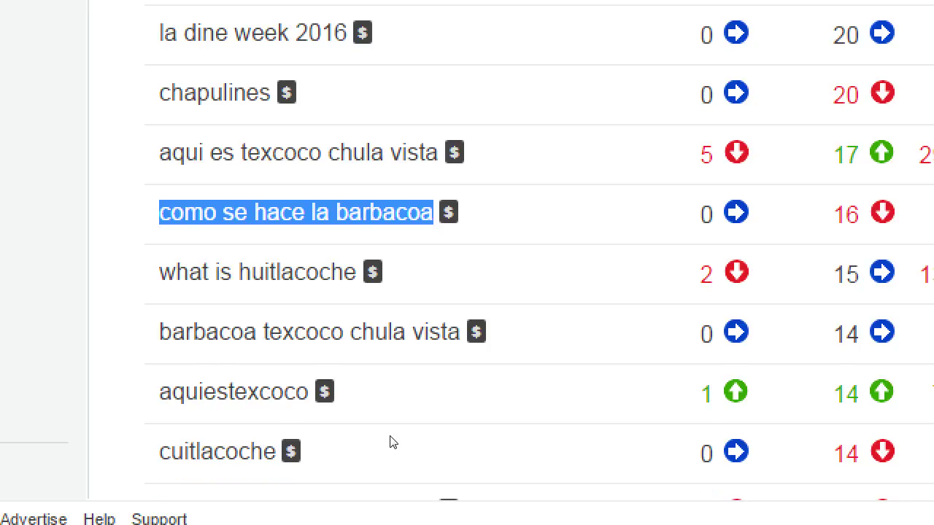
double_click(221, 451)
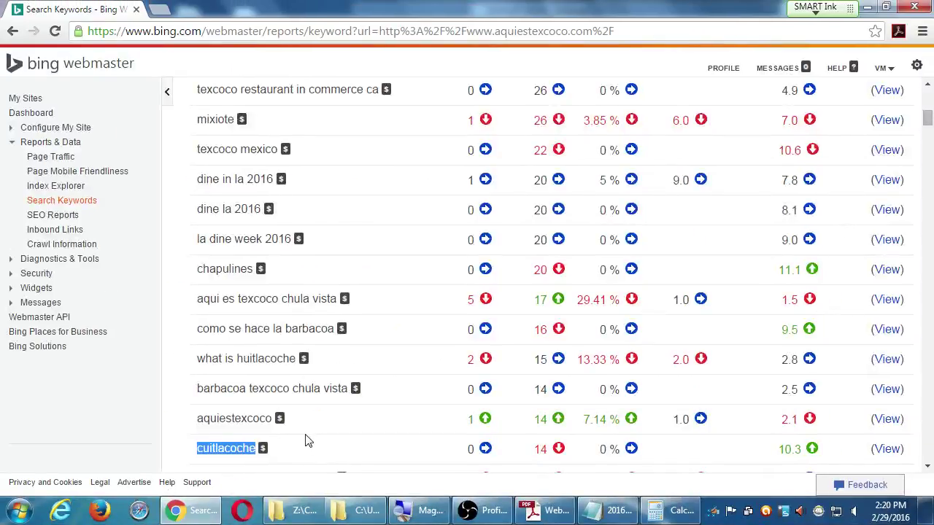
scroll(307, 441, "up", 15)
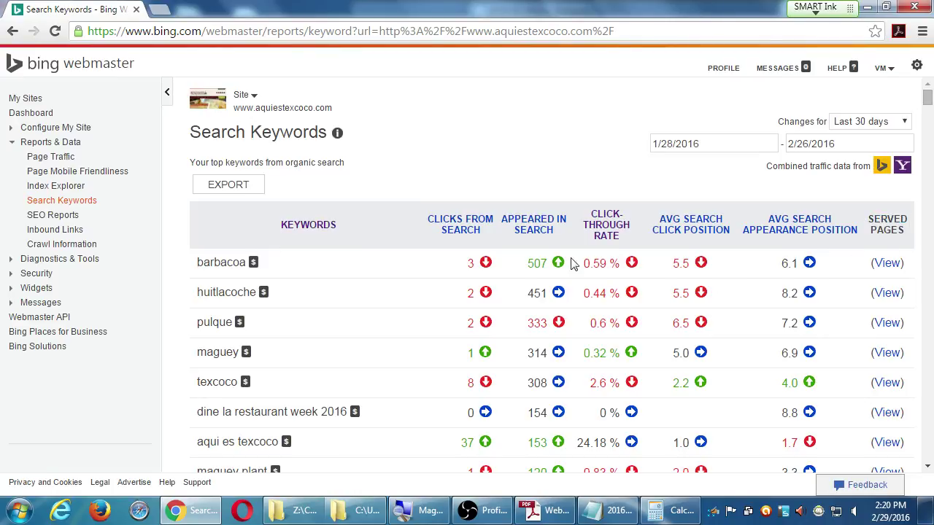
Open barbacoa's traffic details and expand the served page's breakdown by result position
mouse_move(243, 284)
left_click(885, 265)
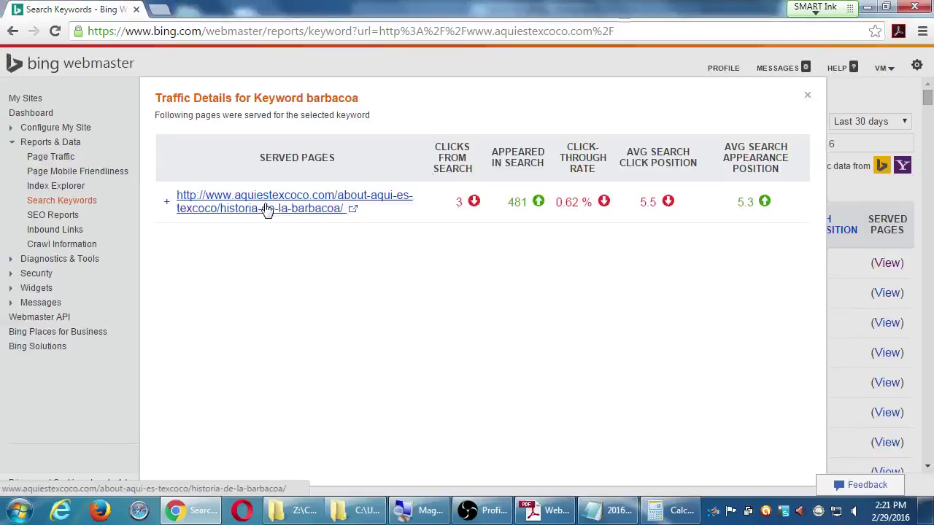
left_click(166, 205)
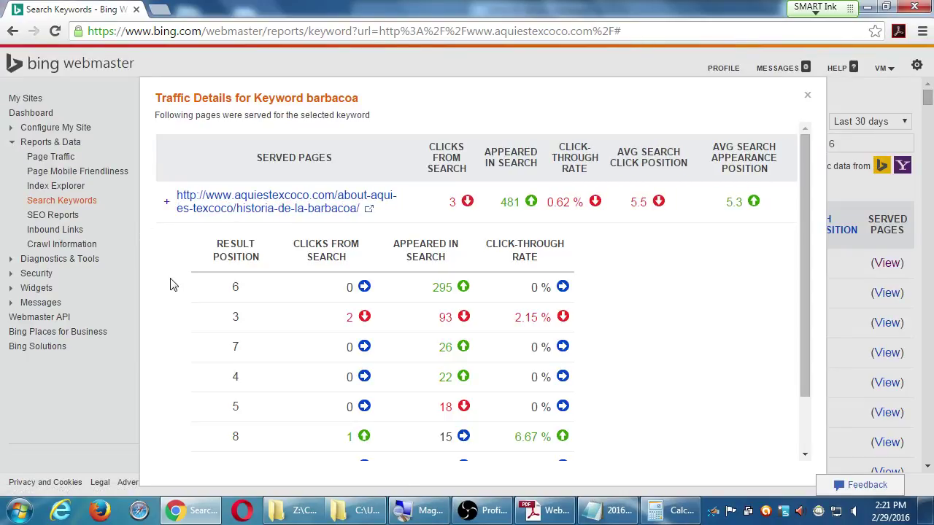
scroll(173, 284, "down", 1)
scroll(174, 285, "down", 1)
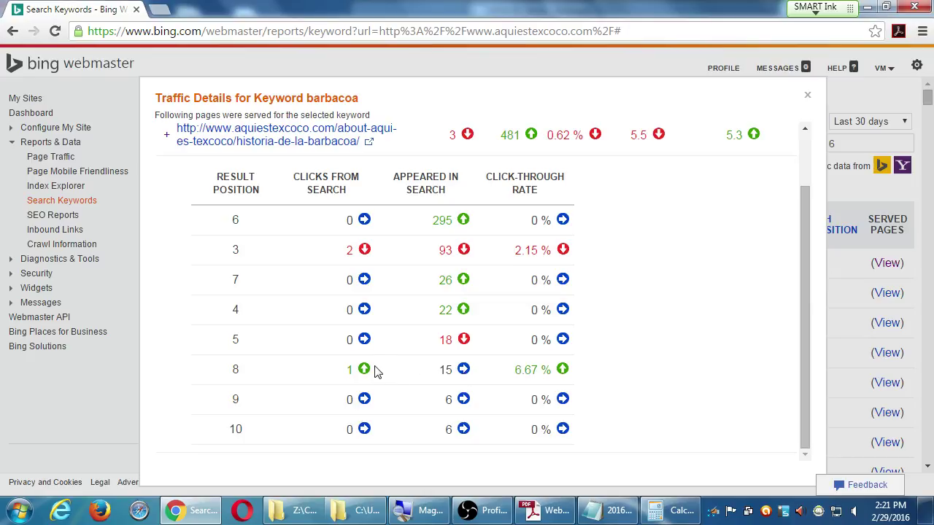
Highlight position 8's 1 click and 6.67% CTR, then position 3's 2 clicks and 2.15% CTR
double_click(235, 369)
left_click_drag(516, 372, 549, 374)
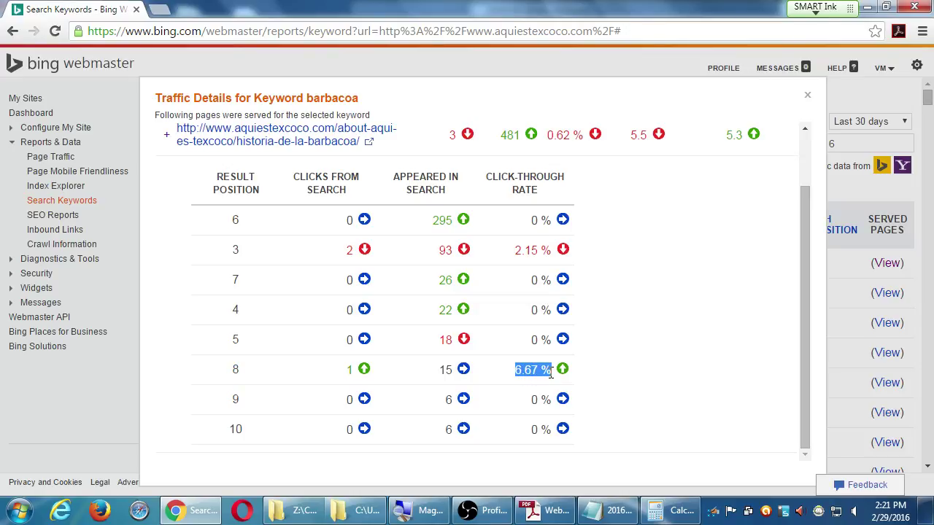
left_click(348, 369)
left_click_drag(347, 369, 353, 369)
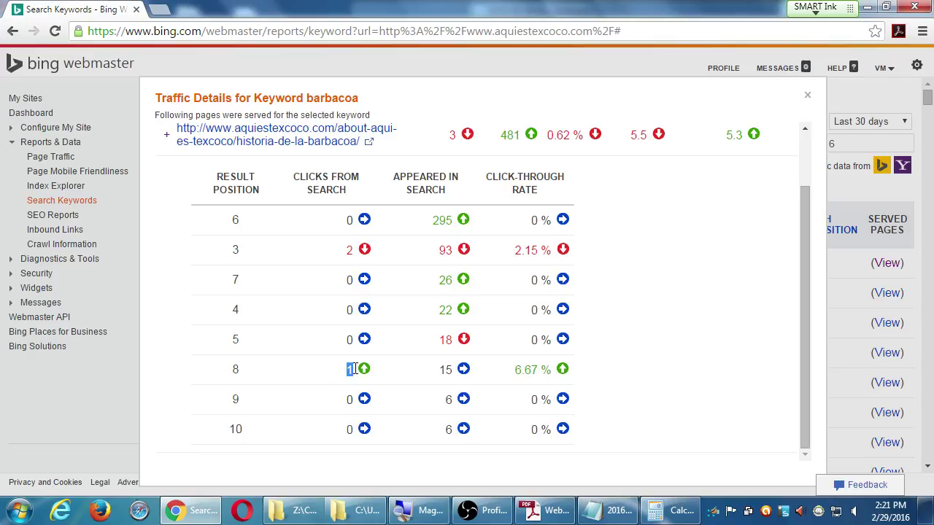
left_click_drag(513, 370, 571, 374)
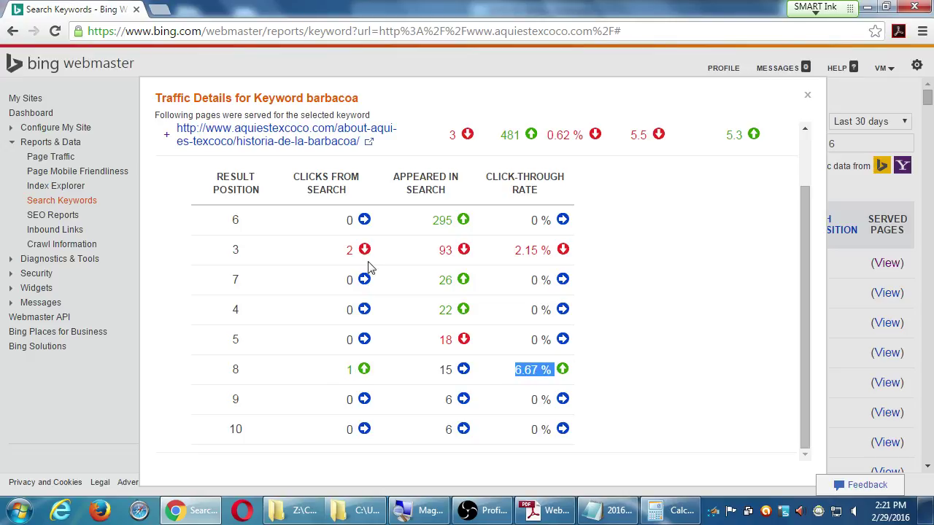
left_click_drag(345, 250, 351, 252)
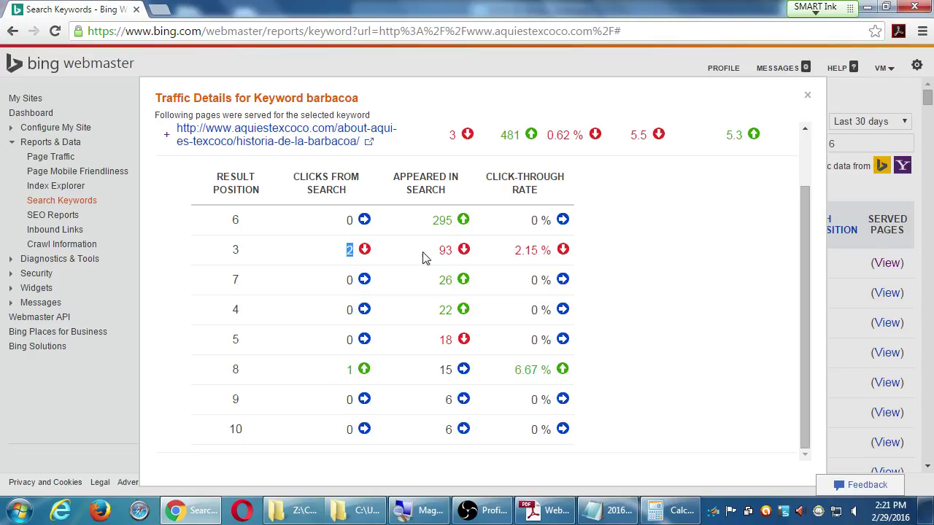
left_click_drag(516, 249, 561, 253)
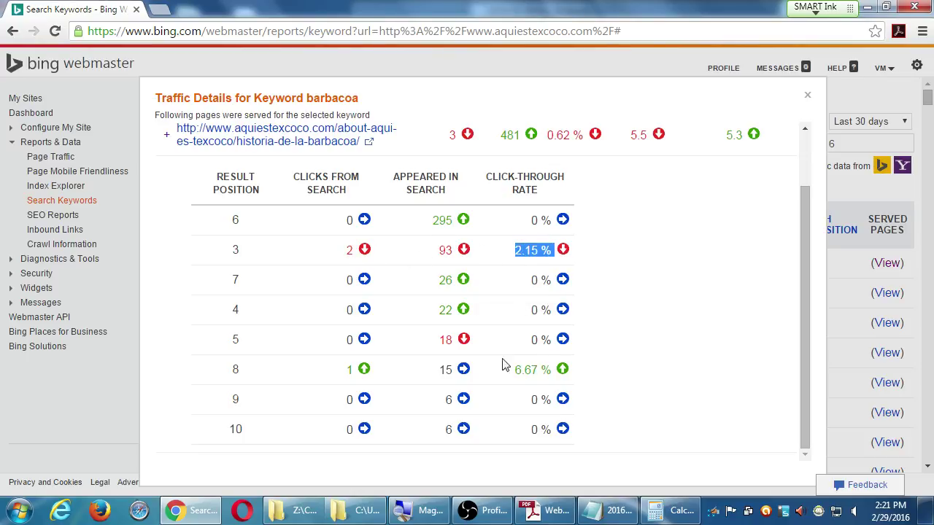
left_click(254, 250)
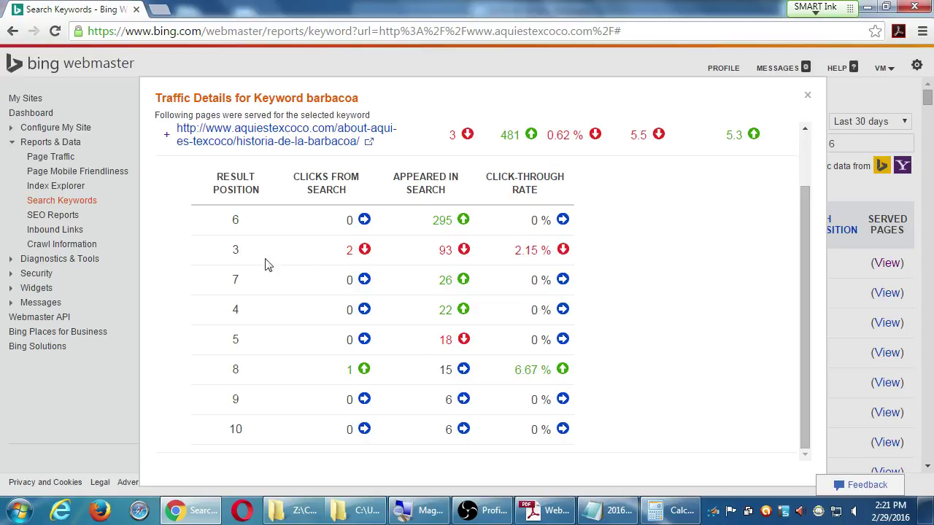
scroll(286, 271, "up", 1)
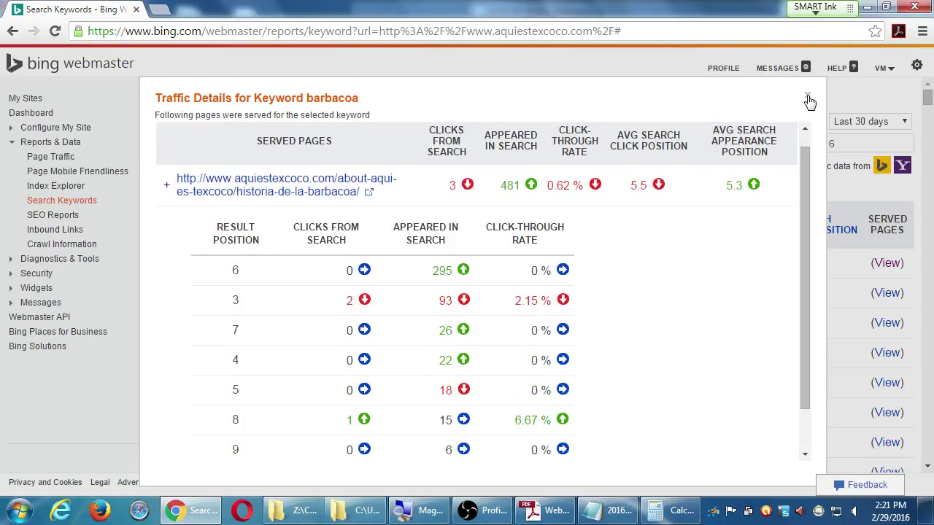
Close barbacoa's traffic details and return to the Dashboard's Inbound Links summary of 767 links
left_click(807, 96)
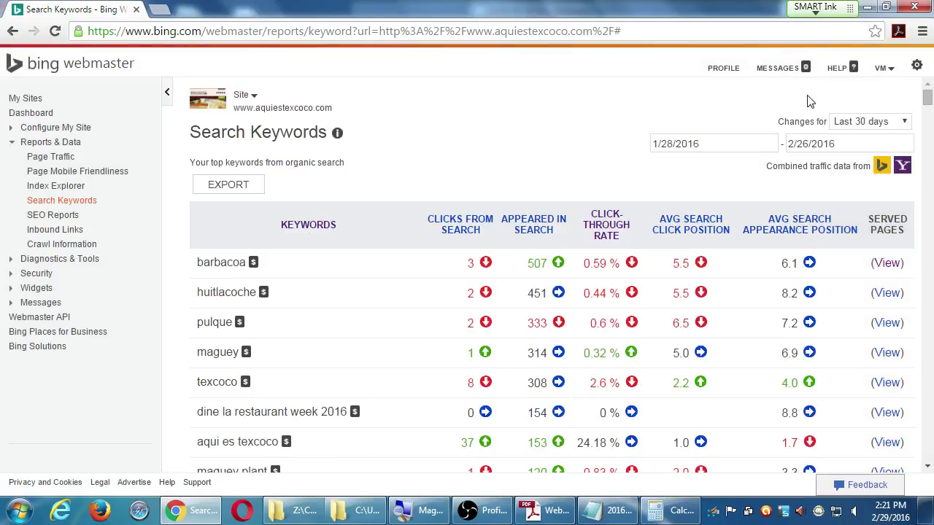
left_click(48, 114)
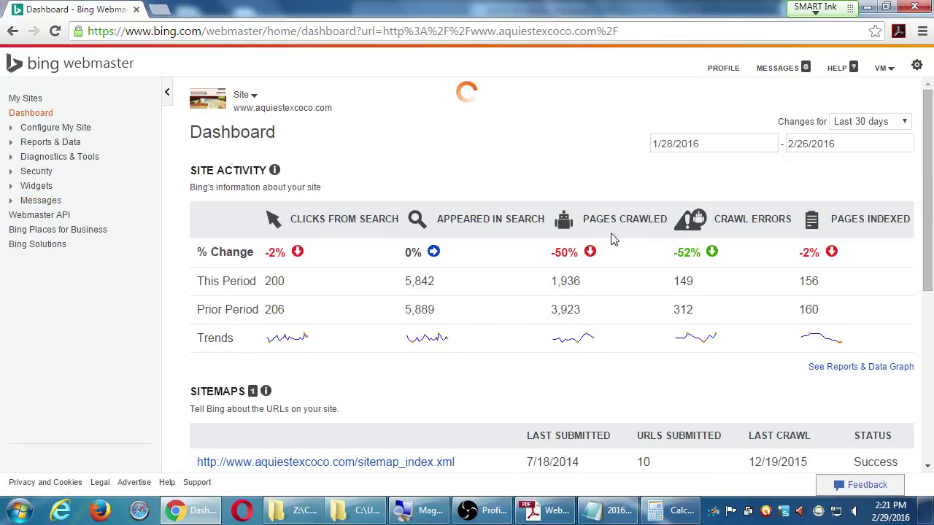
scroll(759, 423, "down", 2)
scroll(758, 423, "down", 3)
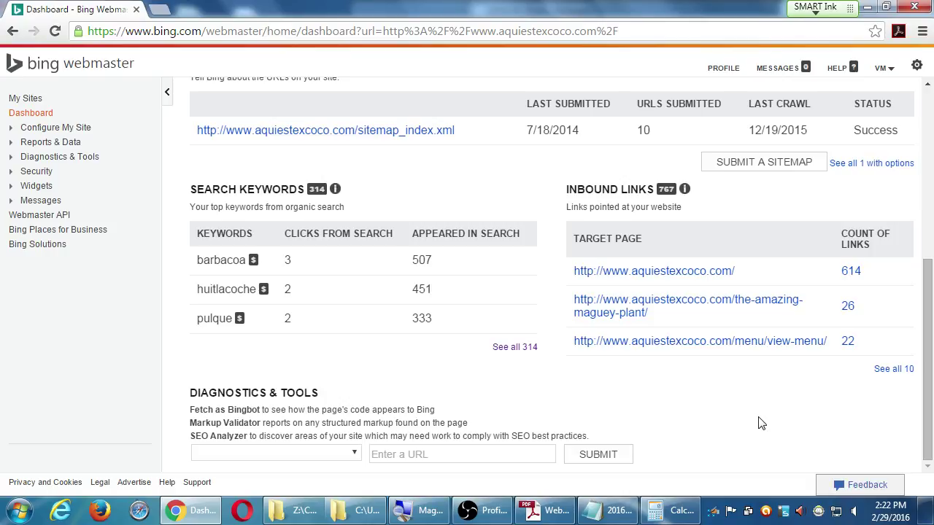
In Notepad, write the note 'Inbound Links are very important to modern SEO'
left_click(621, 513)
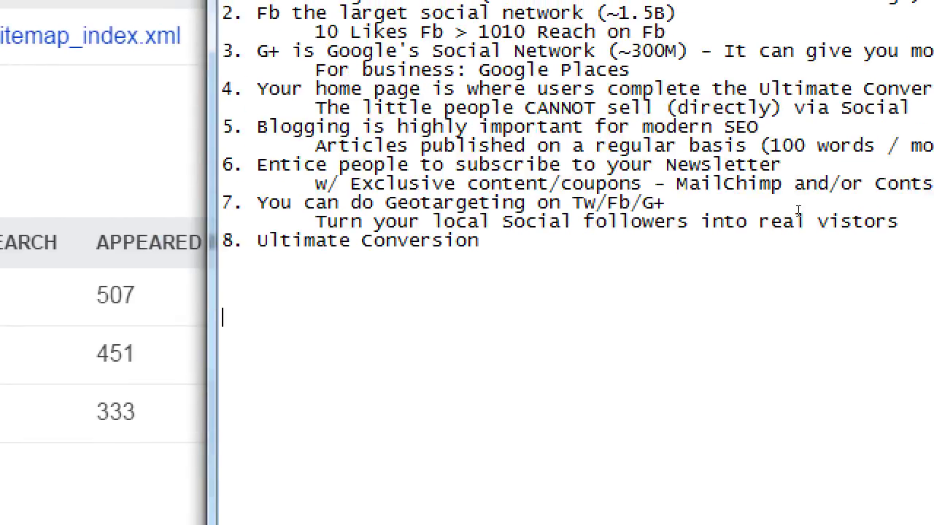
type("Very i")
key("BackSpace")
key("BackSpace")
key("BackSpace")
key("BackSpace")
key("BackSpace")
key("BackSpace")
type("Inbound ")
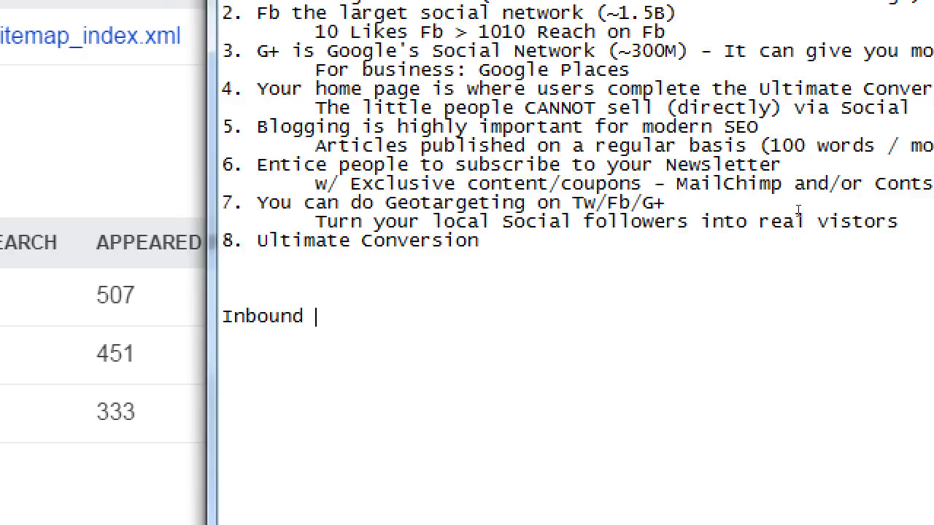
type("Links are very impo")
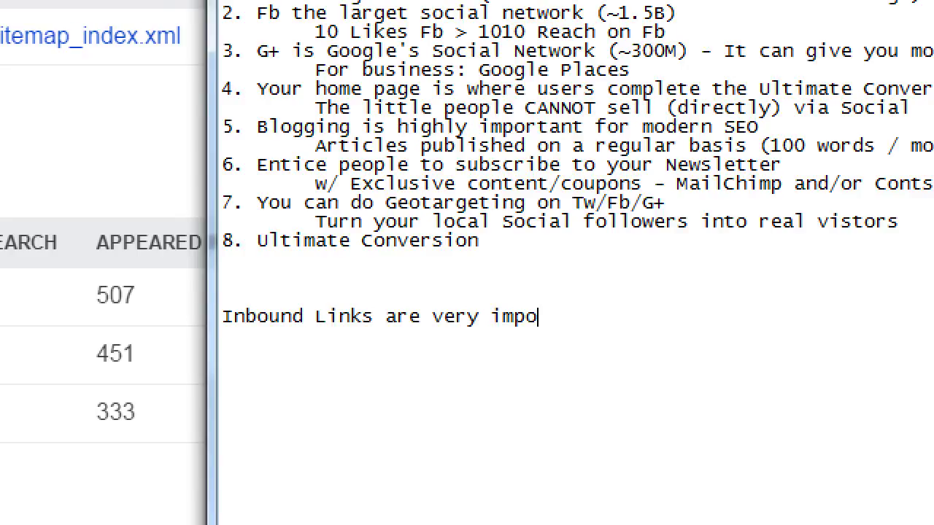
type("rtant to mode")
key("BackSpace")
type("dern SEO")
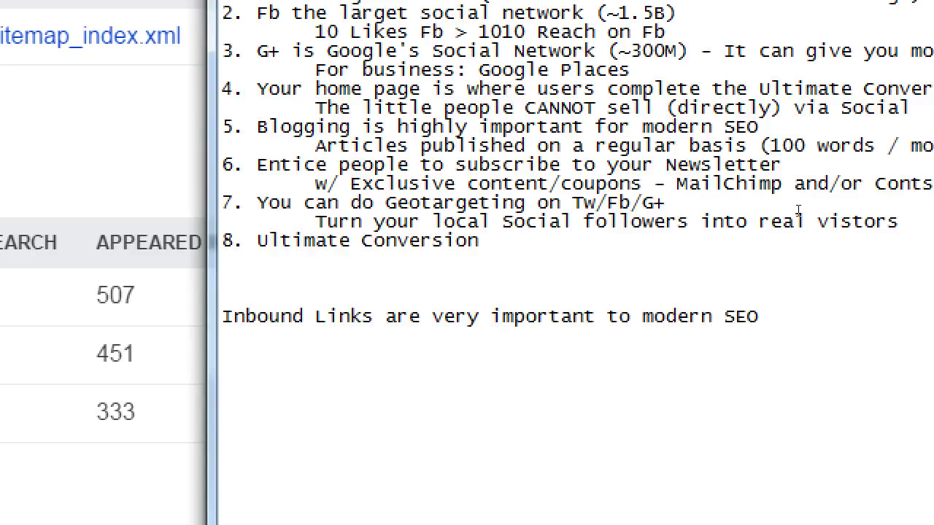
Add the indented synonyms line '(Incoming links, Links to Your Site, Backlinks)'
key("Return")
key("Tab")
type("(Incoming lin")
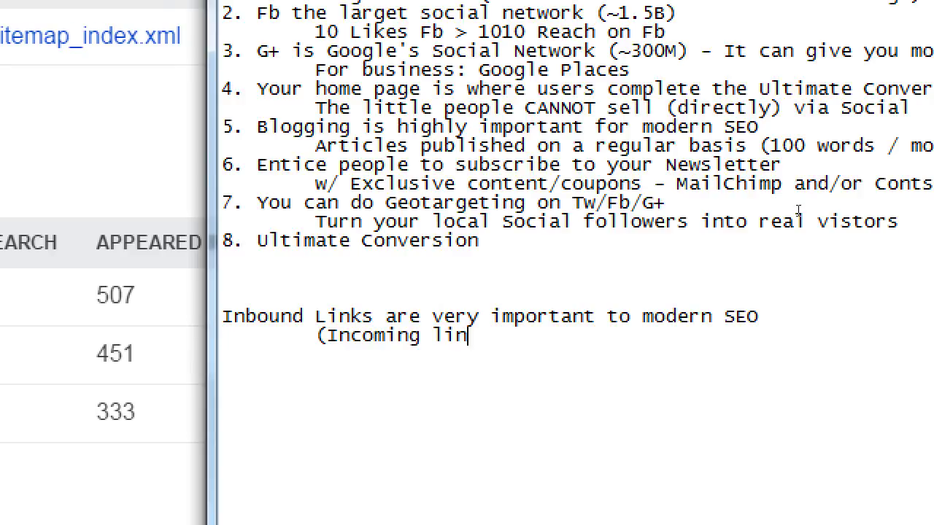
type("ks, links to your sit")
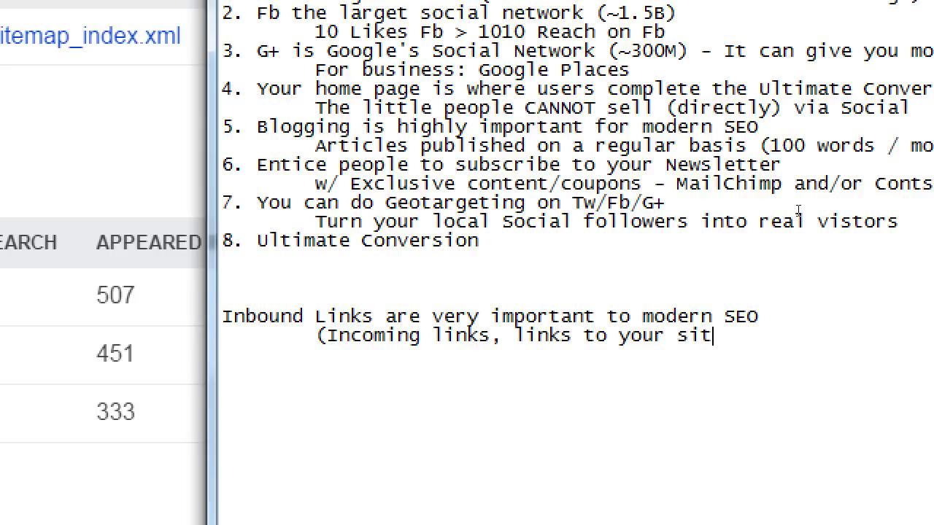
type("e, Backlinks")
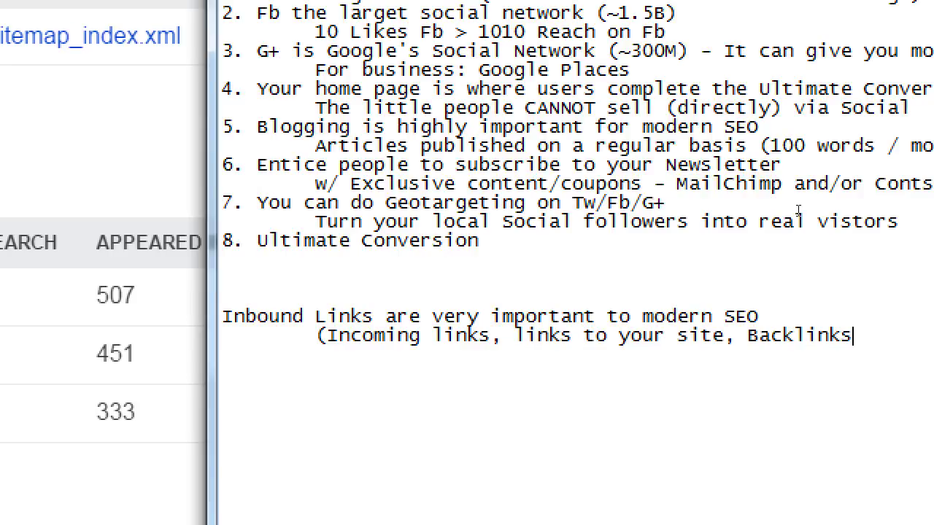
type(")")
key("Left")
key("Left")
key("Left")
key("Left")
key("Left")
key("Left")
key("Left")
key("Left")
key("Left")
key("Left")
key("Left")
key("Left")
key("Left")
key("Left")
key("Left")
key("BackSpace")
type("S")
key("Left")
key("Left")
key("Left")
key("Left")
key("Left")
key("shift+Left")
type("Y")
key("Left")
key("Left")
key("Left")
key("Left")
key("Left")
key("Left")
key("Left")
key("Left")
key("Left")
key("shift+Left")
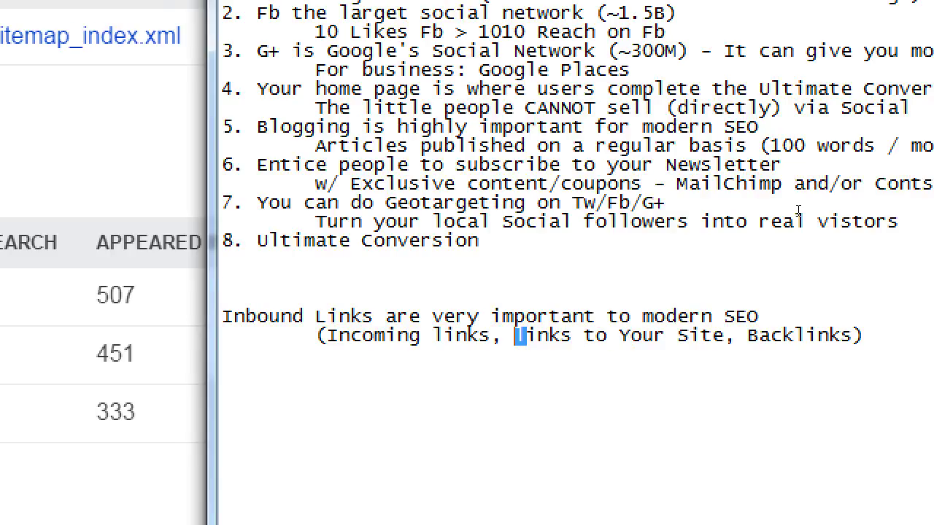
type("L")
Add the indented note '- A link from another site, you DO NOT control, pointing to your site.'
key("Return")
key("Tab")
type("A")
key("BackSpace")
key("BackSpace")
type("- A link ")
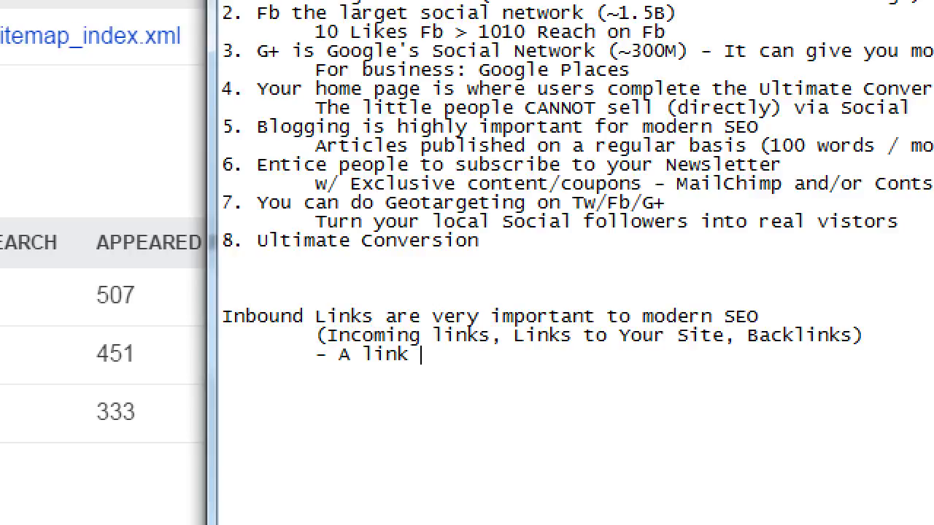
type("from another s")
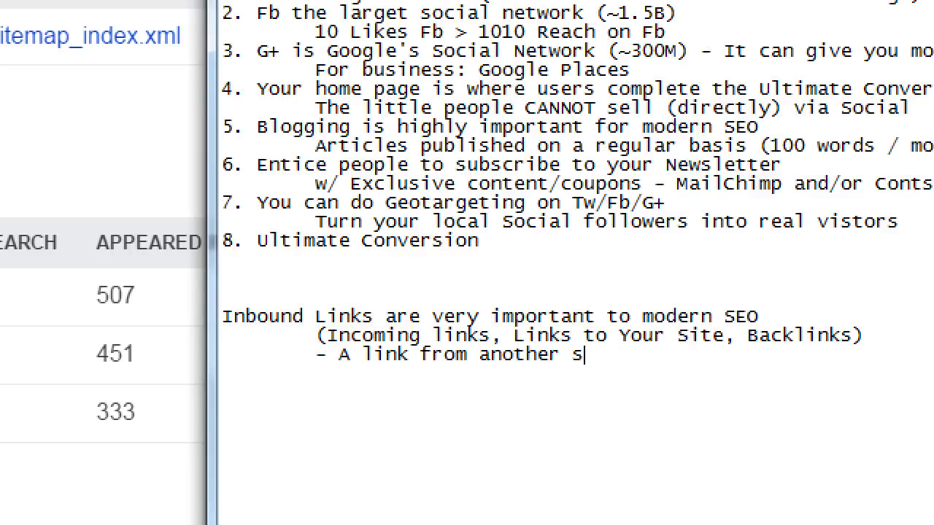
type("ite, you DON")
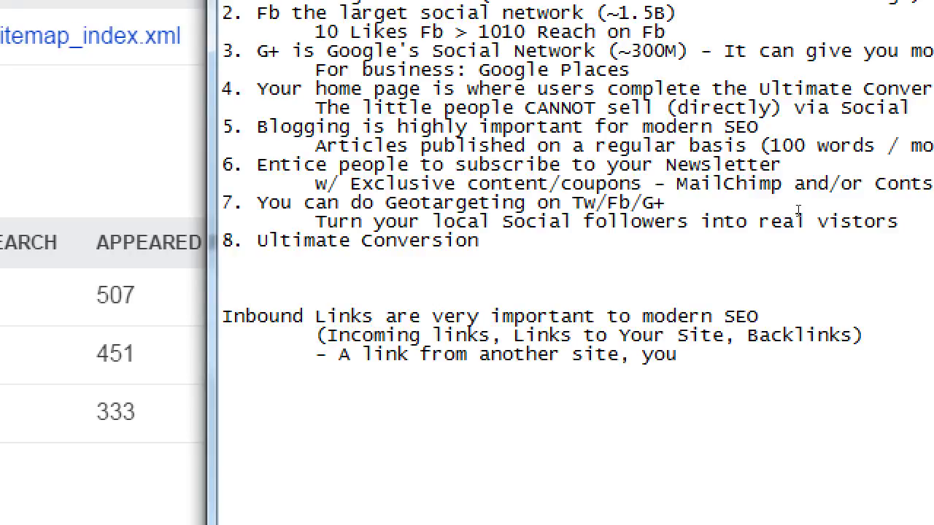
key("BackSpace")
key("BackSpace")
type("NOT c")
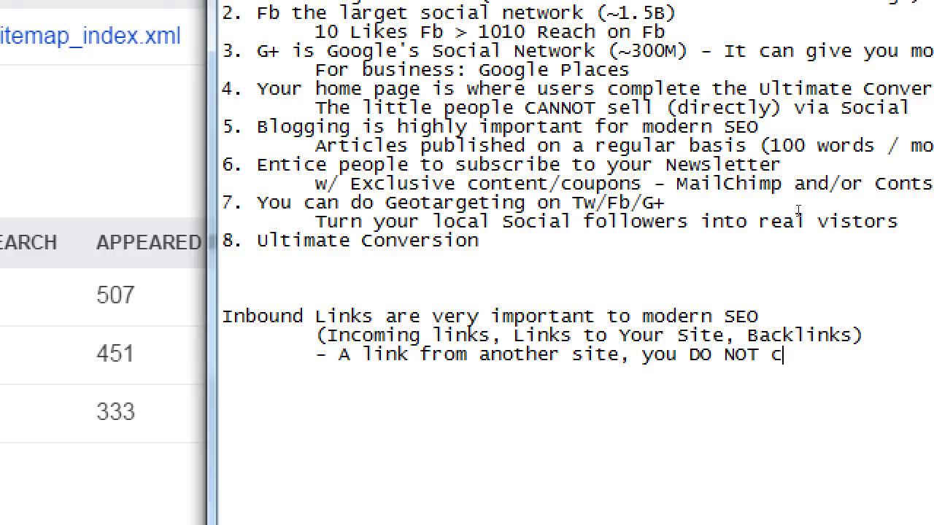
type("ontrolg")
key("BackSpace")
type(",")
key("Return")
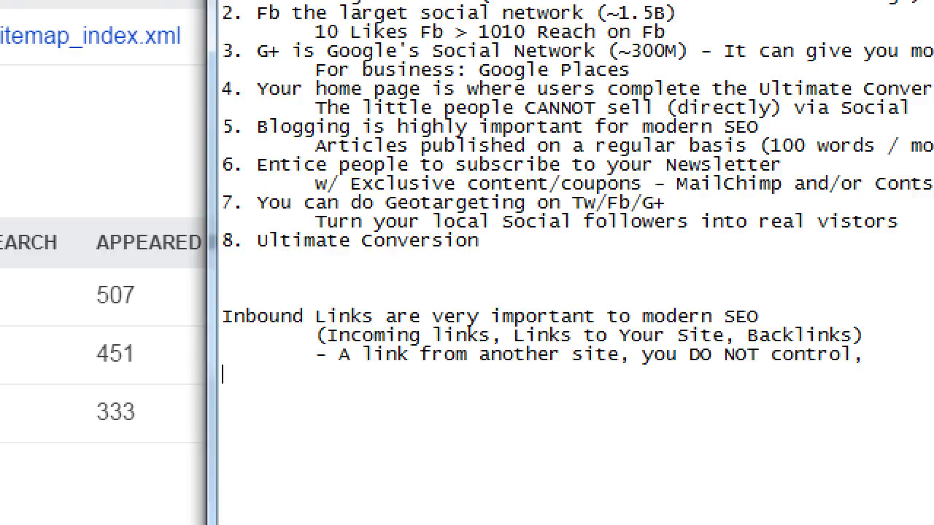
key("Tab")
type("pointing to your site.")
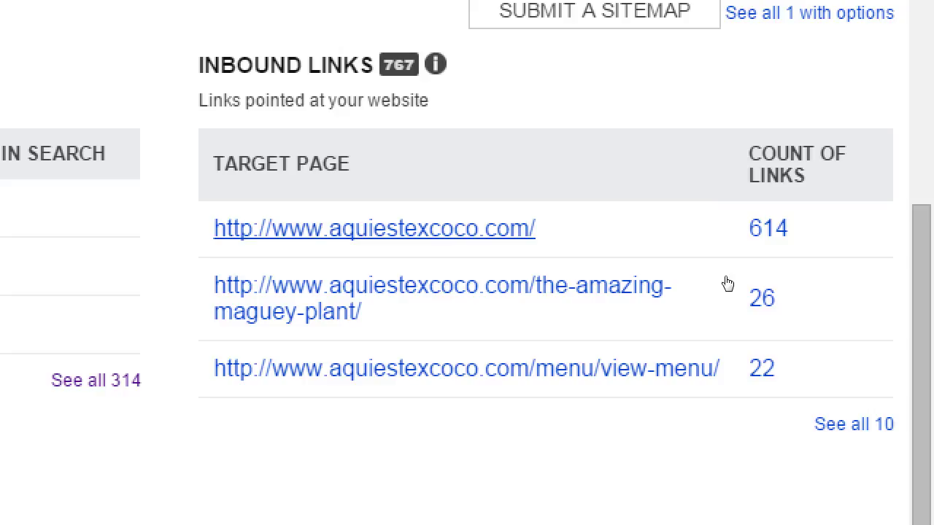
left_click(761, 305)
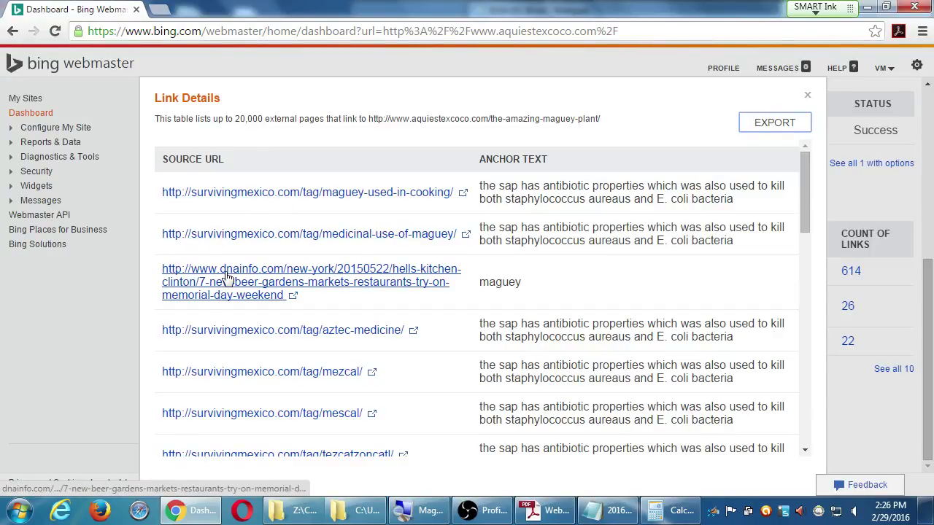
scroll(240, 401, "down", 4)
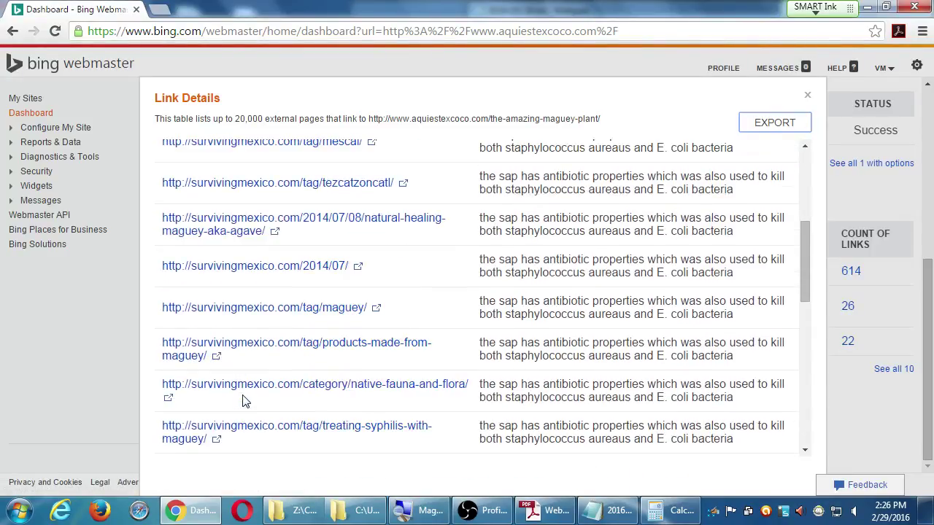
scroll(244, 402, "down", 8)
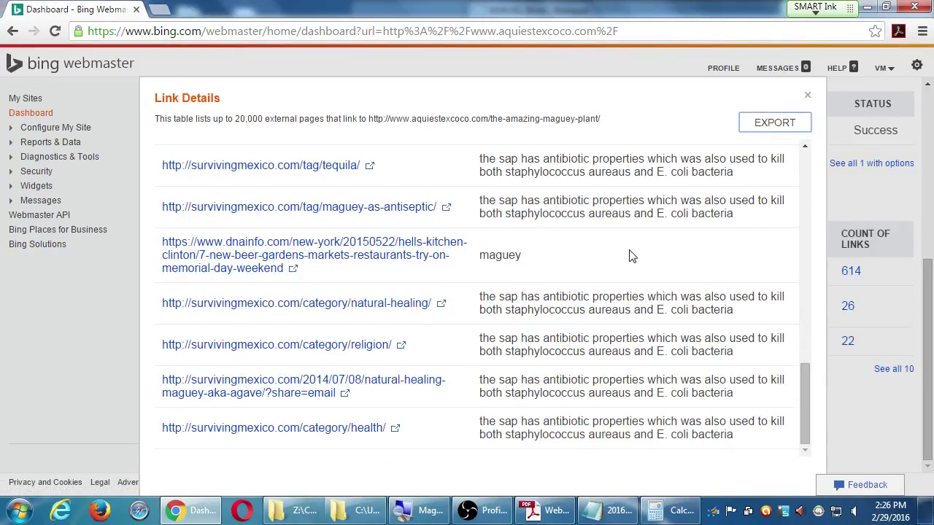
left_click(807, 94)
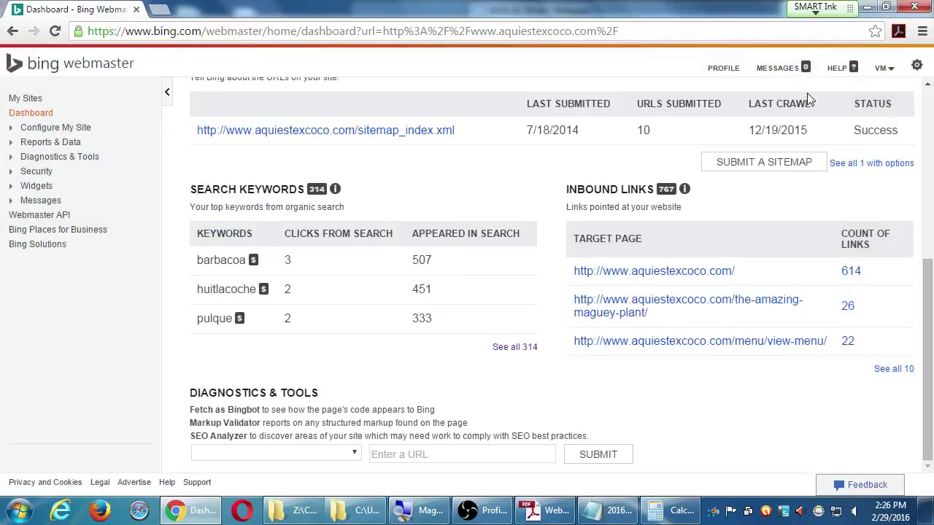
left_click(715, 277)
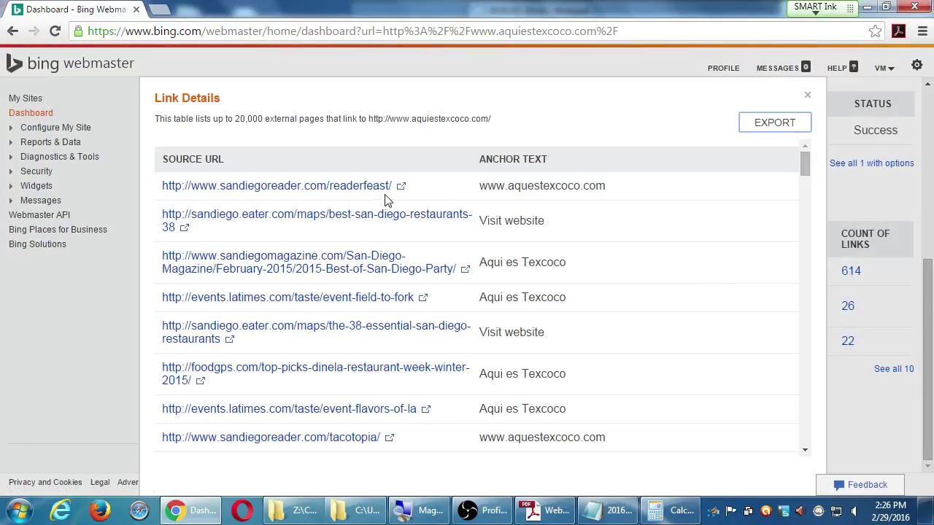
scroll(162, 398, "down", 2)
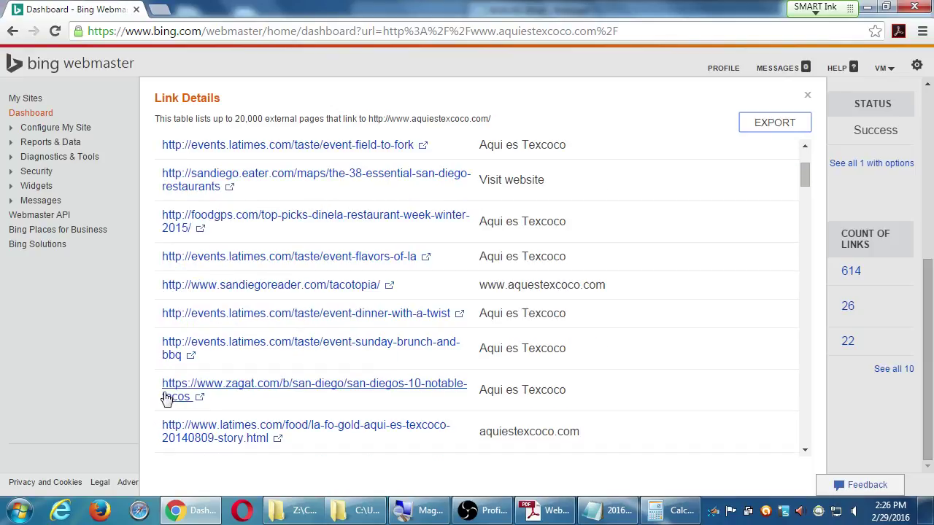
scroll(254, 407, "down", 1)
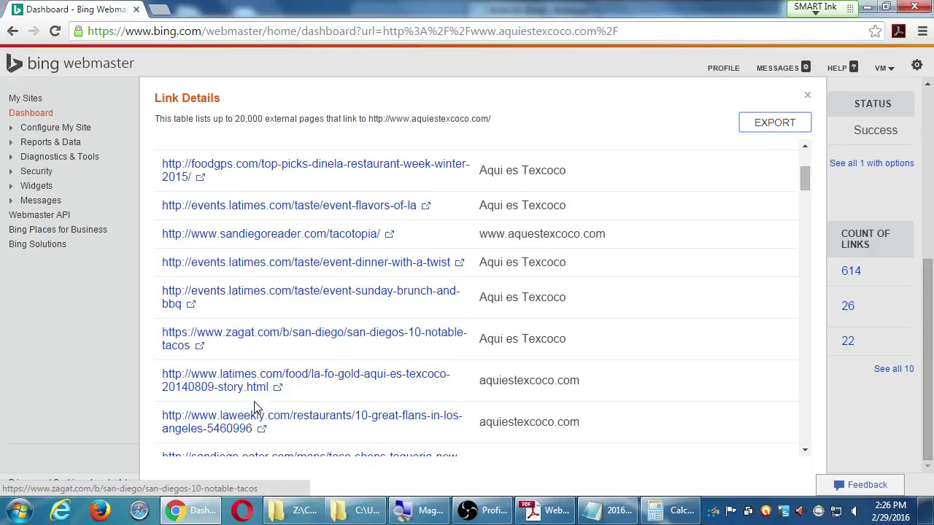
scroll(267, 359, "down", 6)
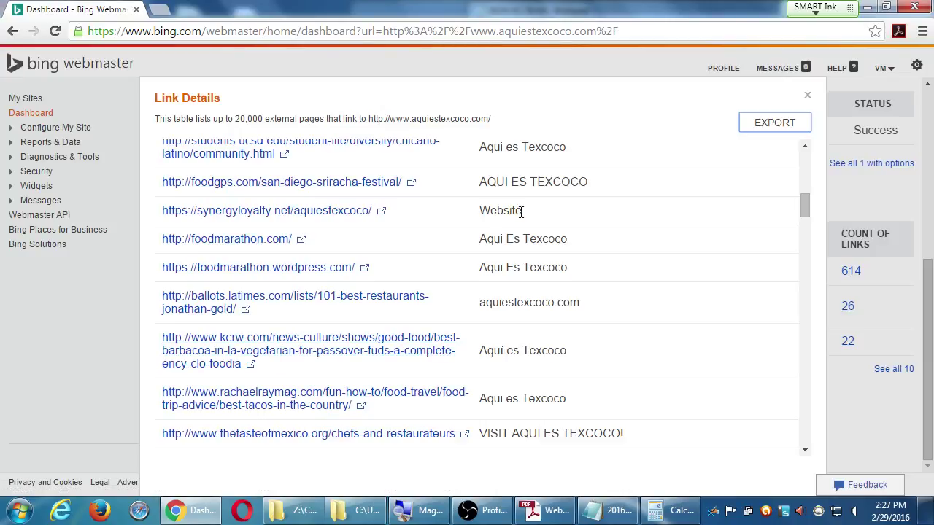
left_click(807, 95)
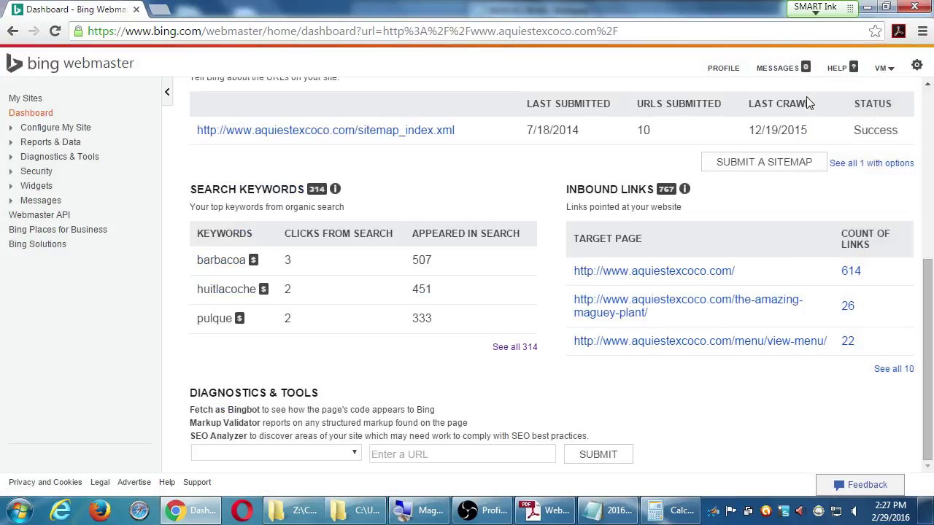
scroll(409, 328, "up", 4)
scroll(693, 280, "up", 1)
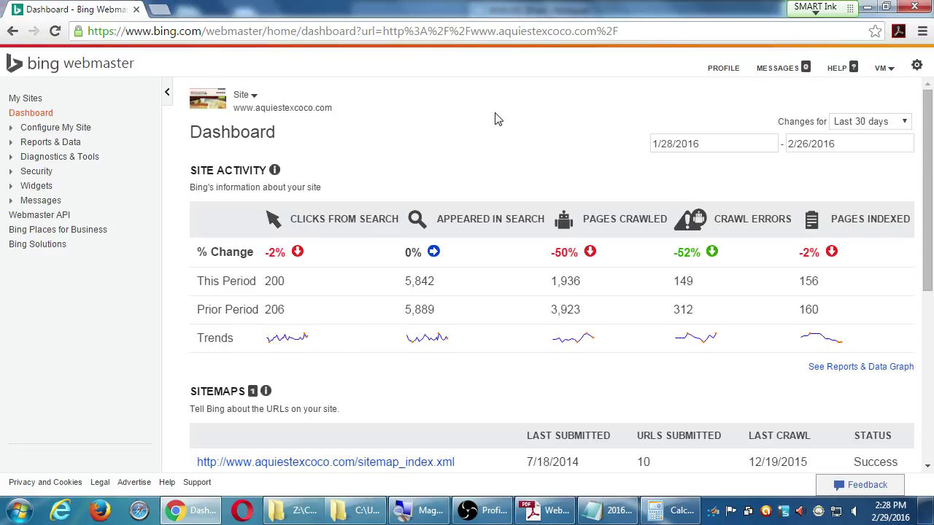
In Adobe Reader, read the Webmaster Tools PDF's Google and Bing sections, then return to the top
left_click(536, 512)
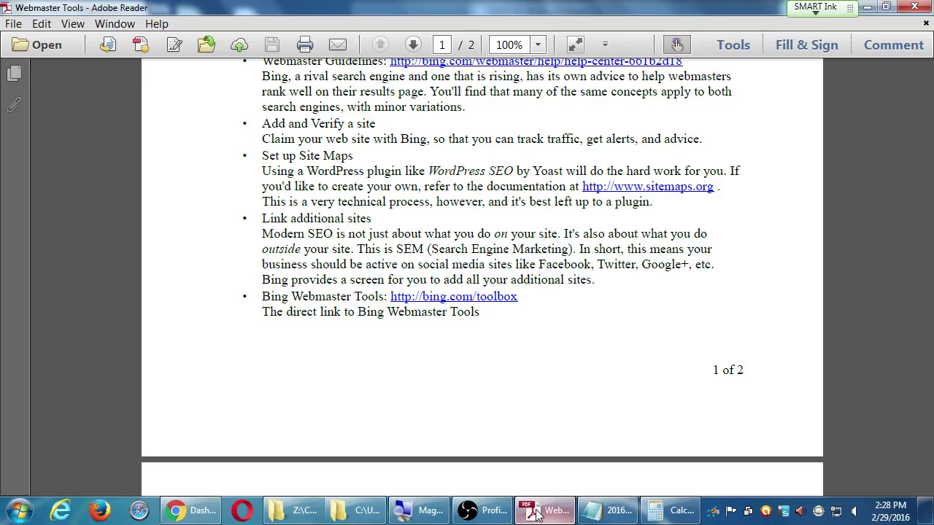
left_click_drag(431, 204, 430, 295)
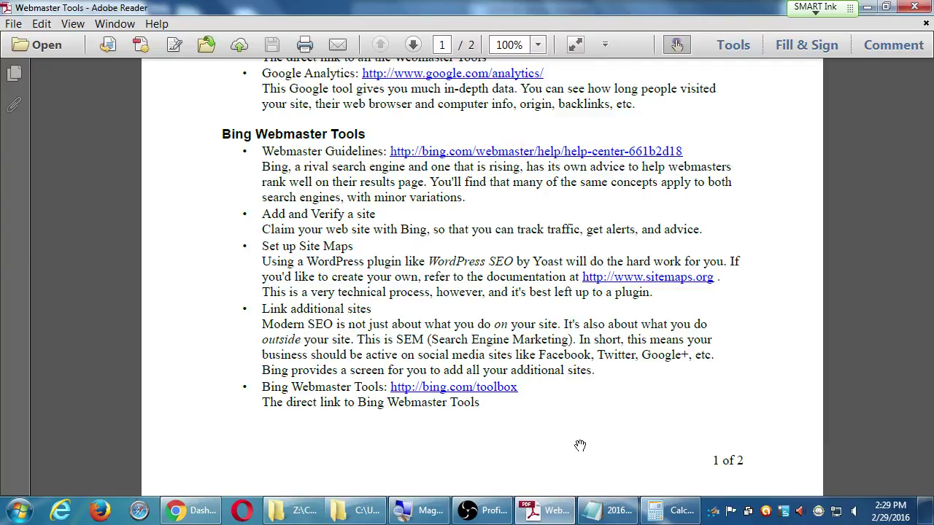
left_click_drag(318, 248, 312, 196)
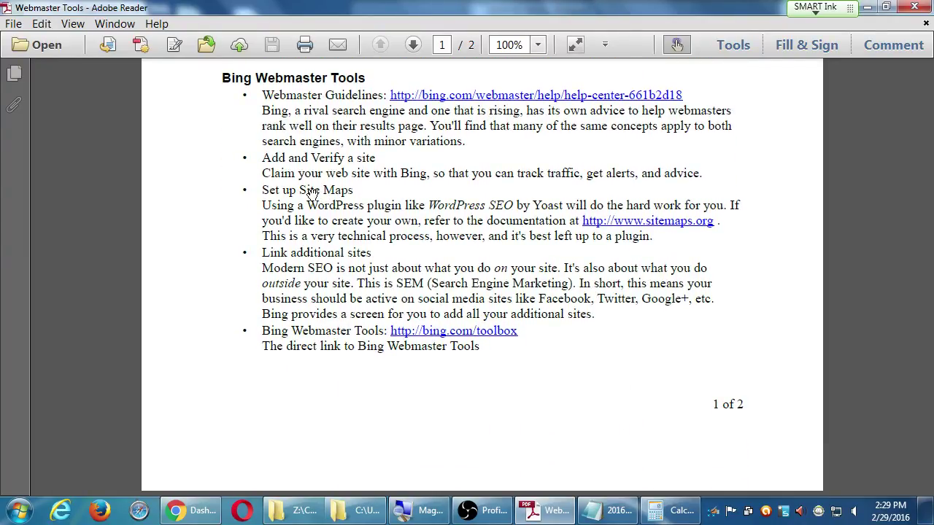
scroll(317, 162, "up", 5)
scroll(386, 397, "up", 3)
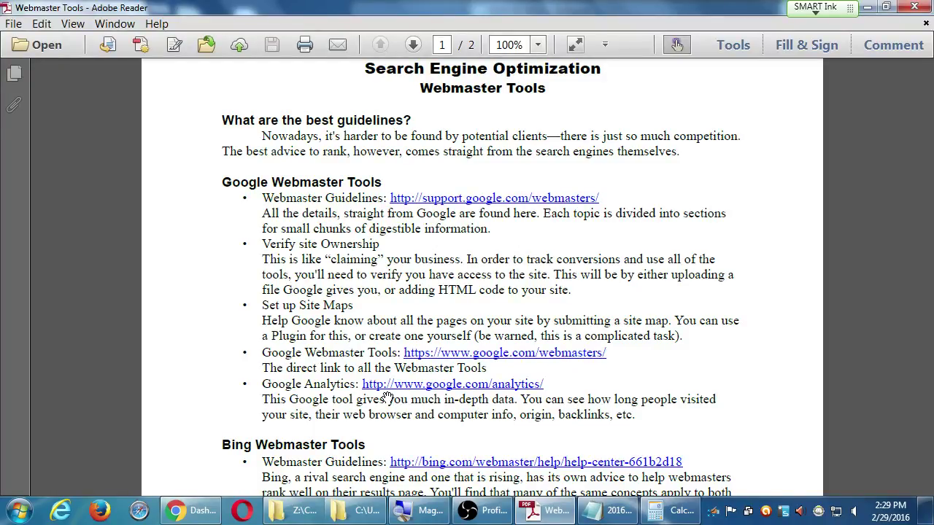
mouse_move(195, 519)
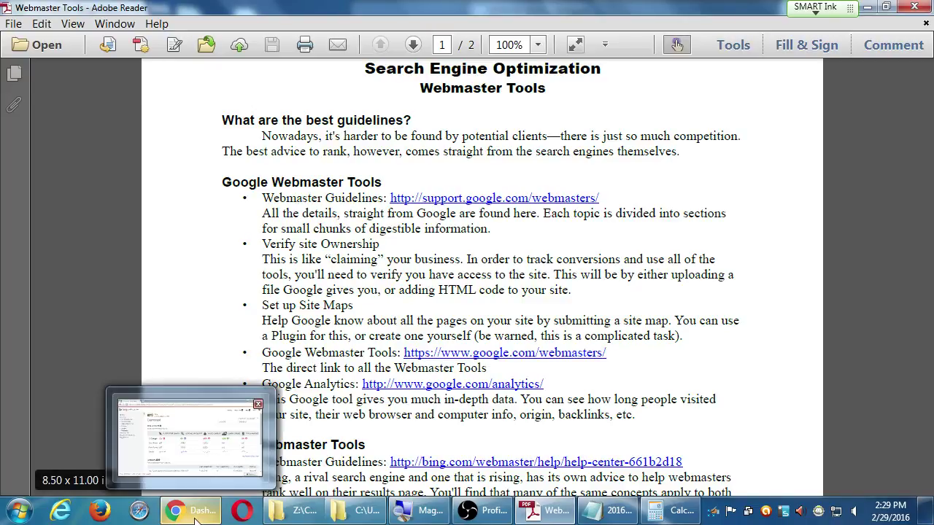
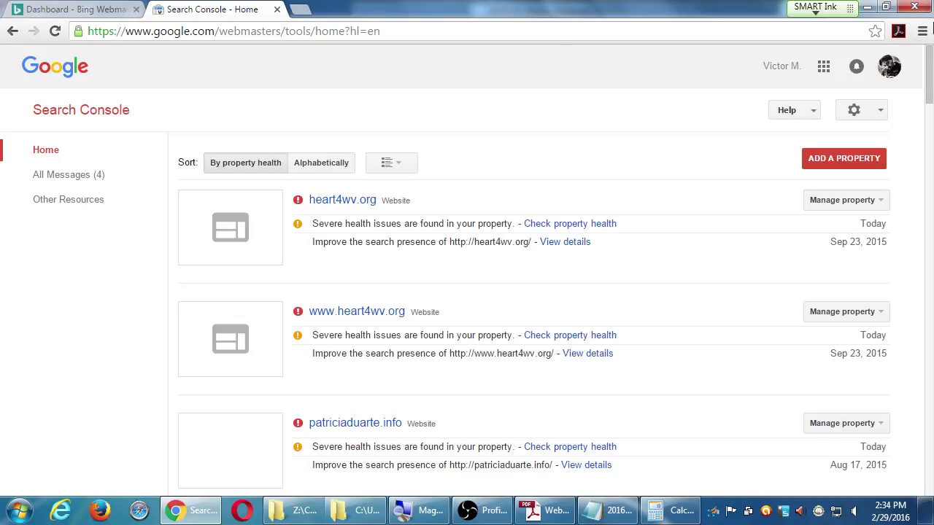
left_click(859, 168)
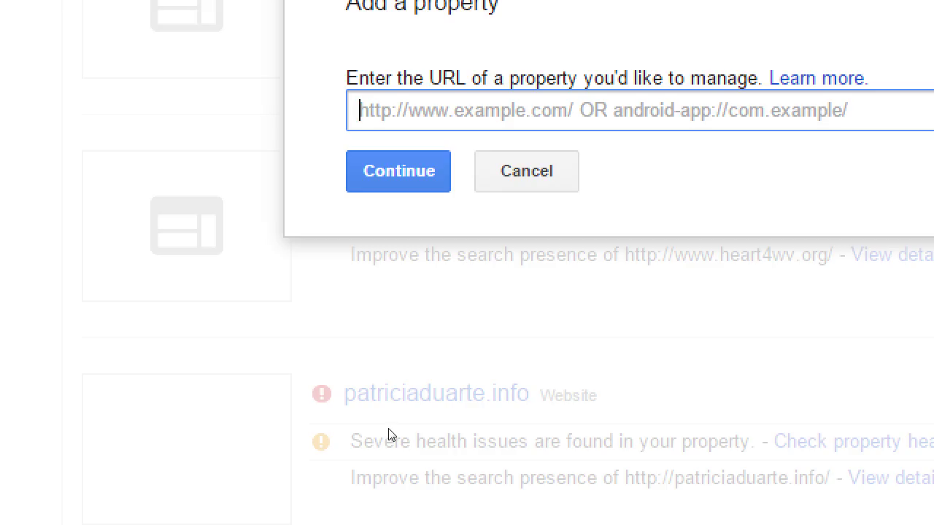
type("http://www")
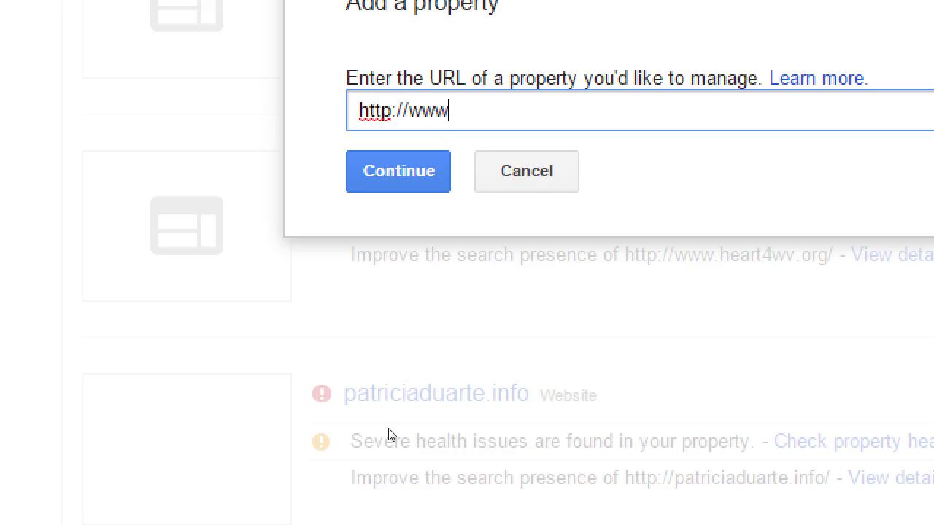
type(".victor.co")
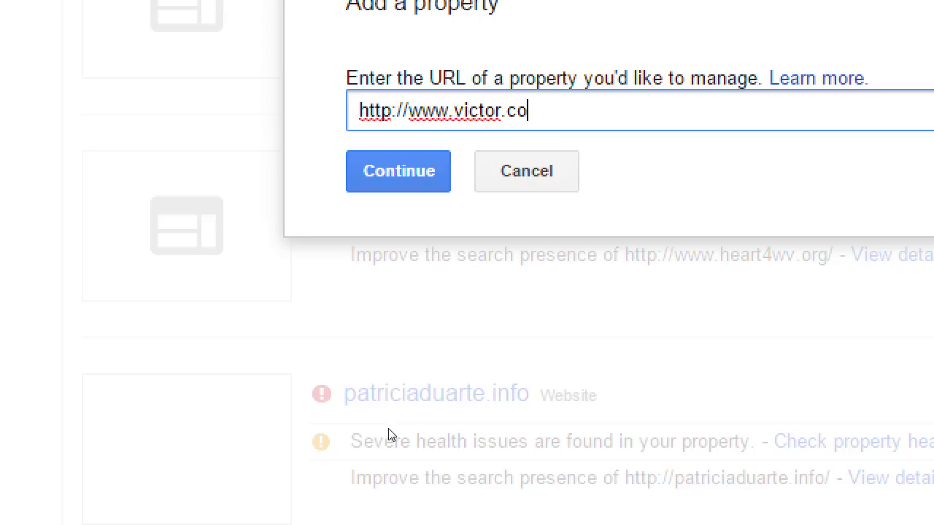
type("m")
key("Left")
key("Left")
key("Left")
key("Left")
key("Left")
key("Left")
key("Left")
key("Left")
key("Left")
key("Left")
key("BackSpace")
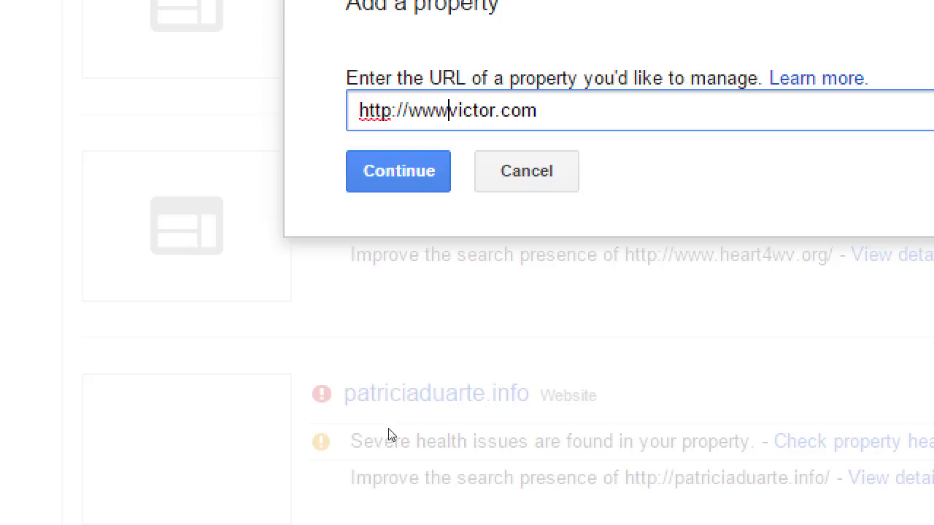
key("BackSpace")
key("BackSpace")
key("BackSpace")
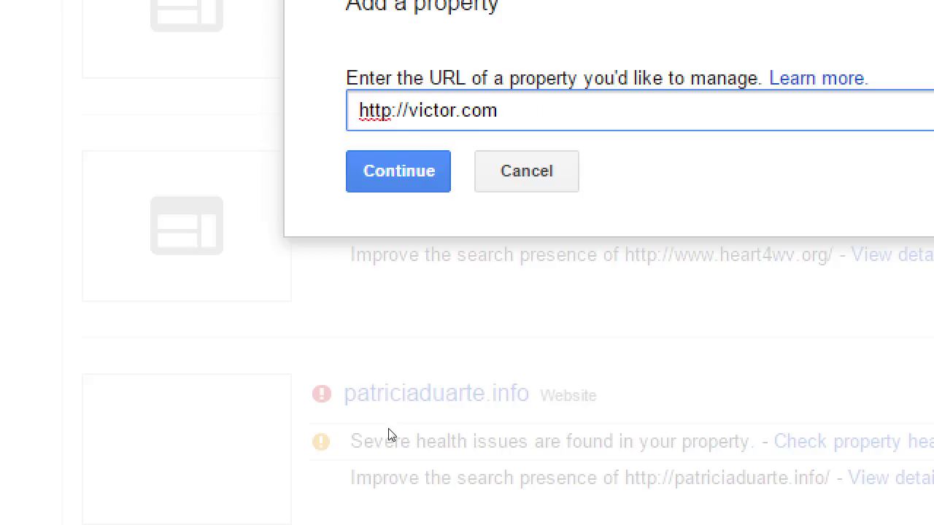
type("www.")
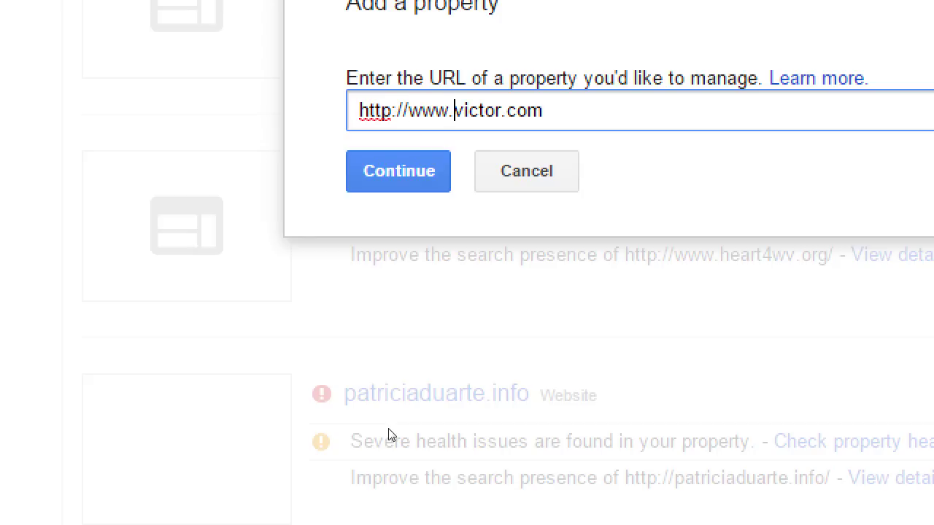
key("ctrl+z")
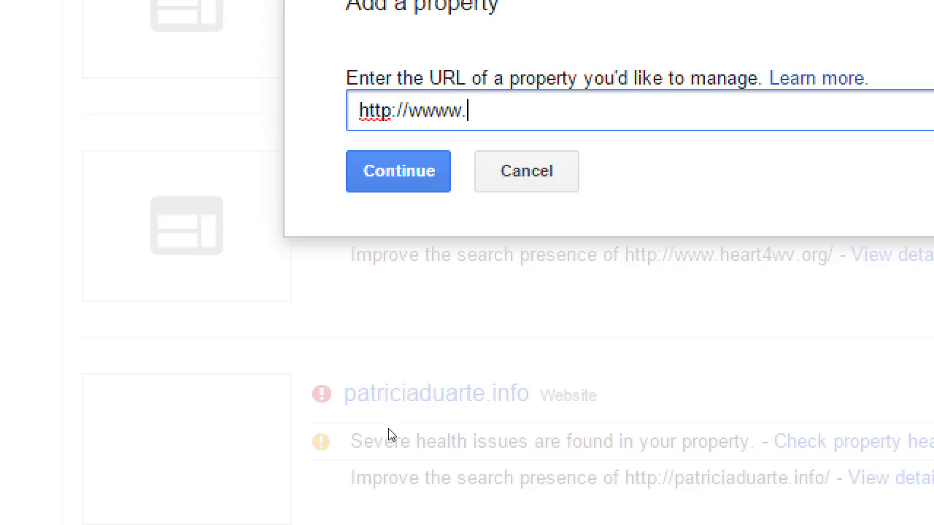
key("ctrl+z")
key("ctrl+z")
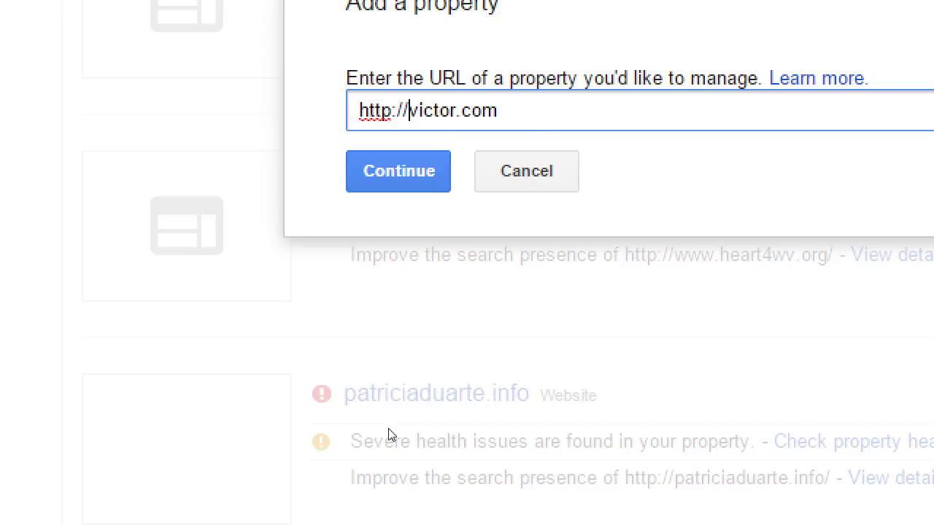
key("ctrl+y")
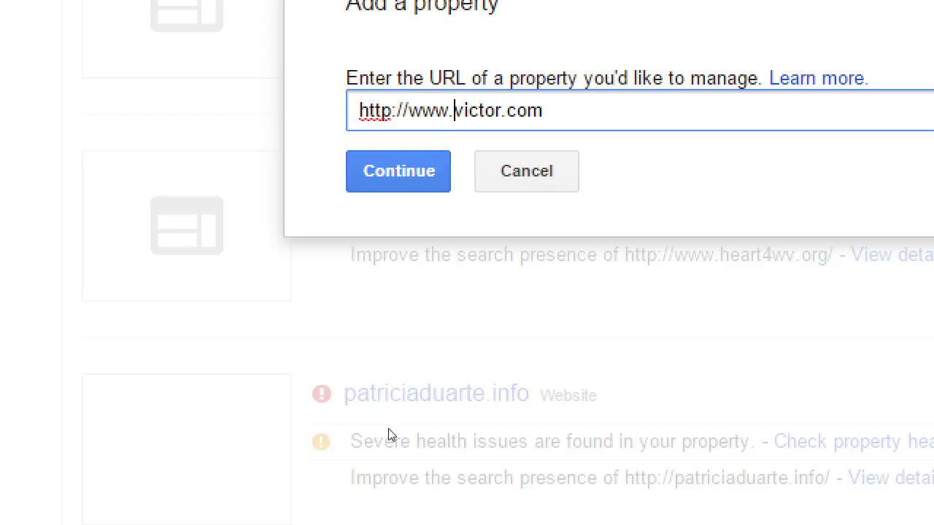
key("BackSpace")
key("BackSpace")
key("BackSpace")
key("BackSpace")
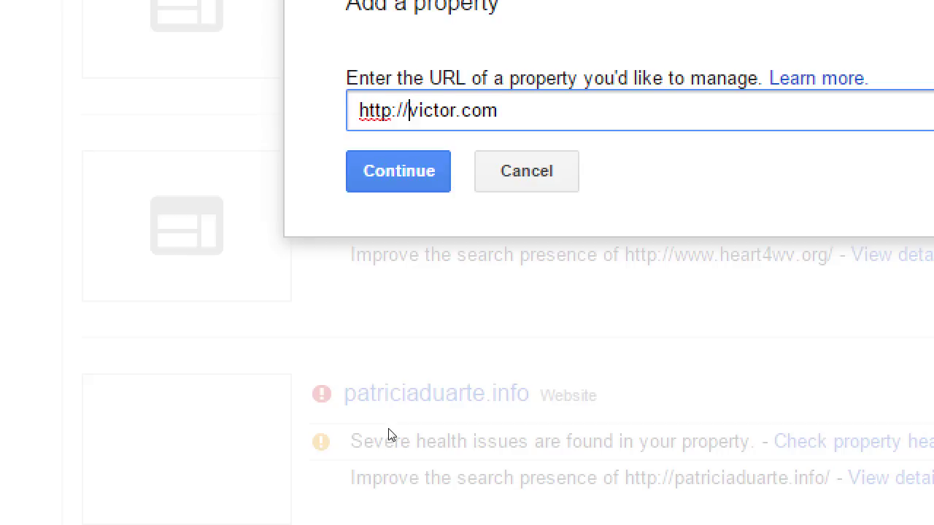
key("Left")
key("Left")
key("Left")
type("s")
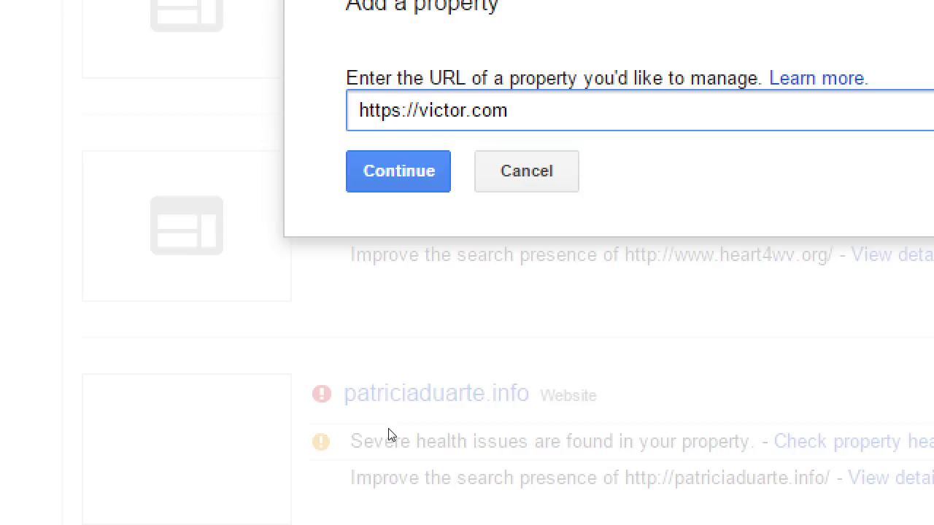
key("Right")
key("Right")
key("Right")
key("Right")
key("Right")
key("Right")
key("Right")
key("Right")
key("Right")
type("sbank")
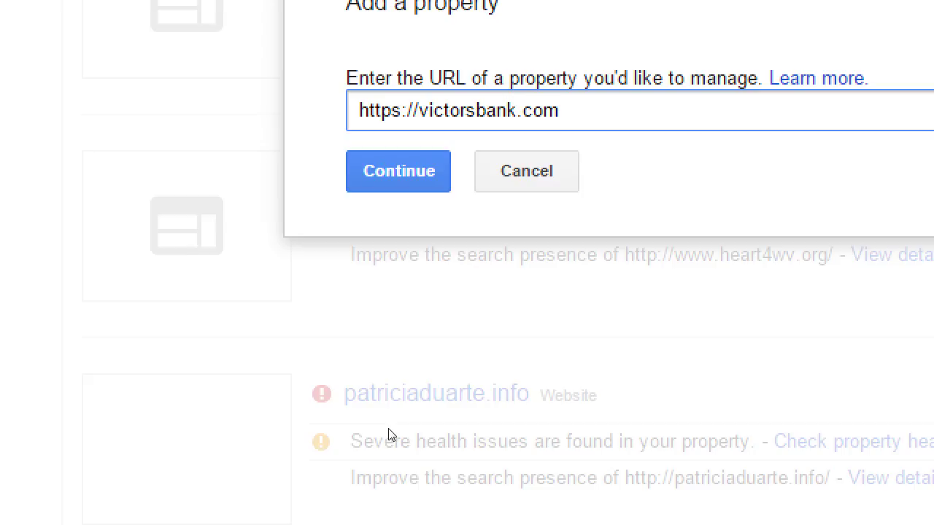
key("Left")
key("Left")
key("Left")
key("Left")
key("Left")
key("Left")
key("Left")
key("Left")
key("Left")
key("Left")
key("Left")
type("www.")
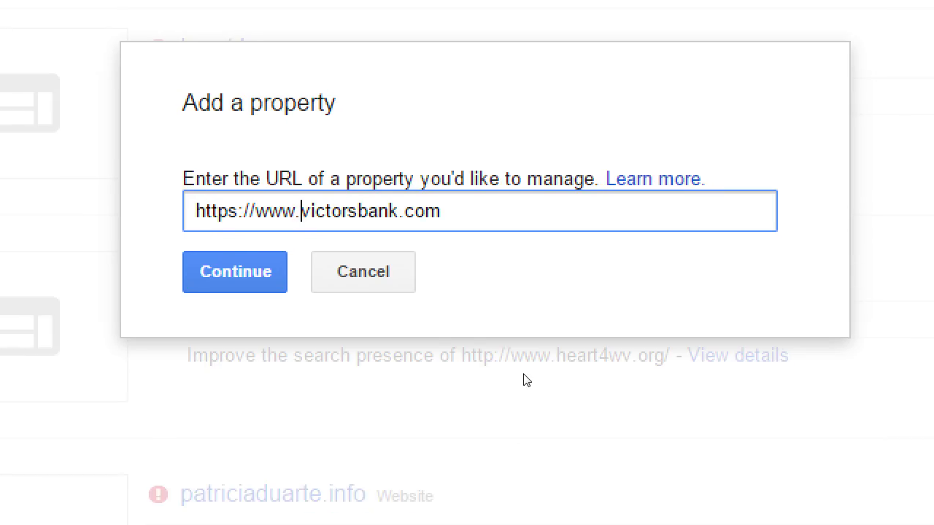
key("BackSpace")
key("BackSpace")
key("BackSpace")
key("BackSpace")
key("BackSpace")
key("BackSpace")
key("BackSpace")
key("BackSpace")
key("BackSpace")
key("BackSpace")
key("BackSpace")
key("BackSpace")
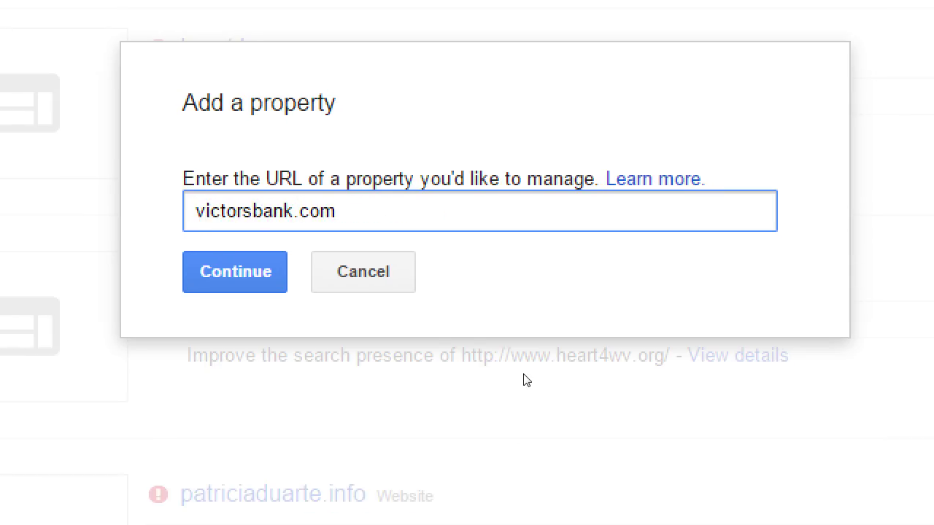
type("http://")
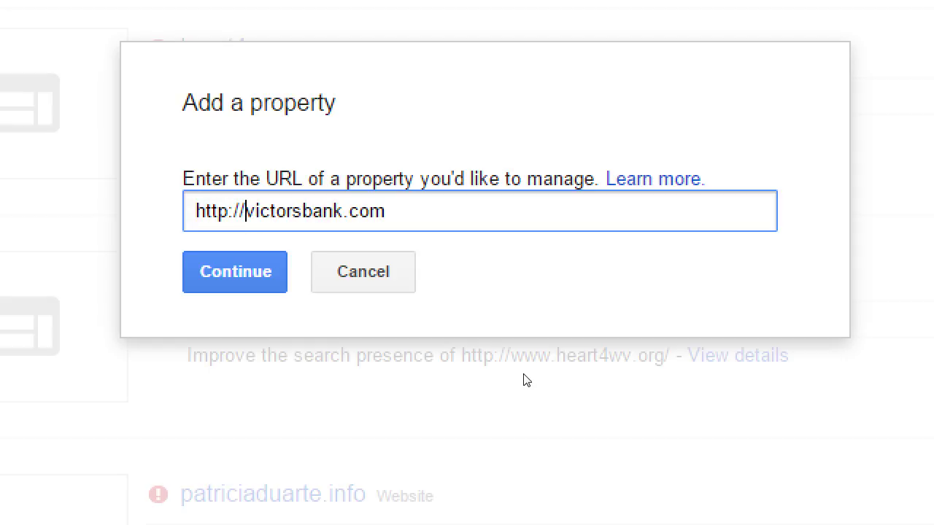
left_click(338, 315)
key("Tab")
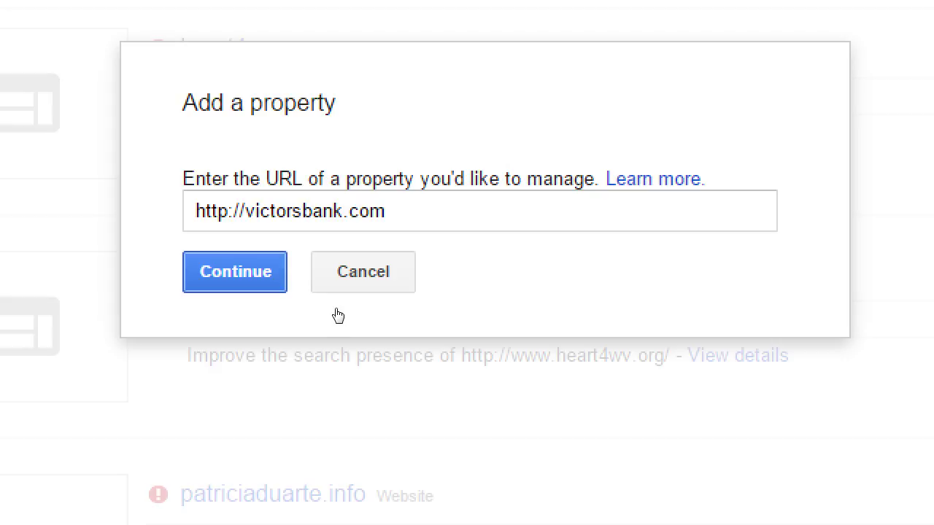
key("Return")
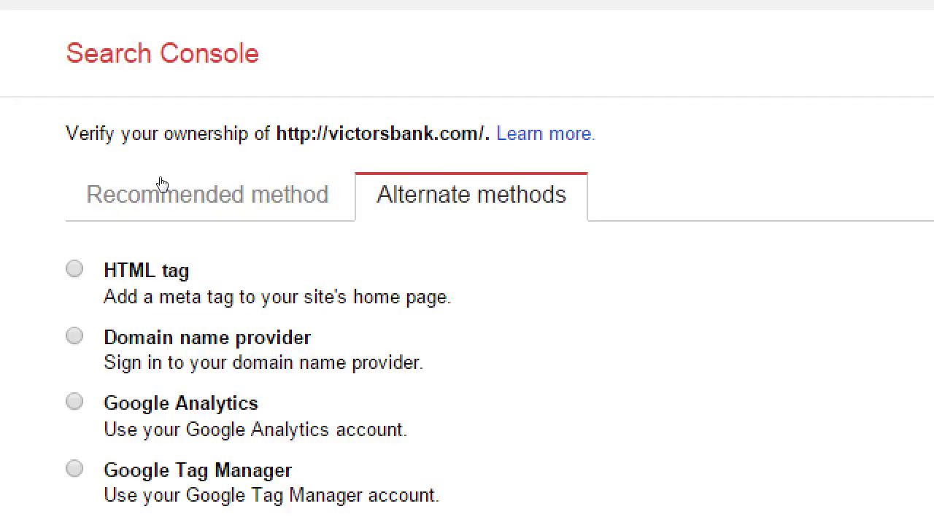
left_click(142, 186)
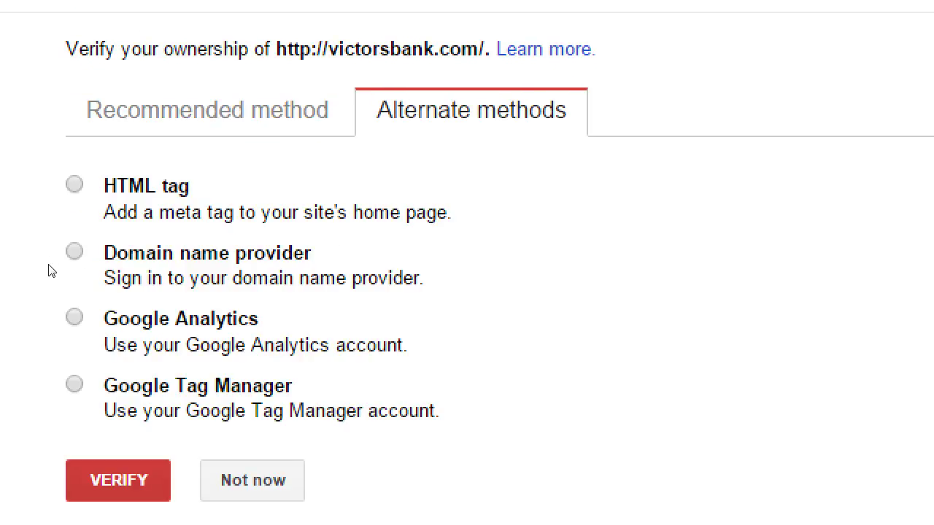
left_click(74, 252)
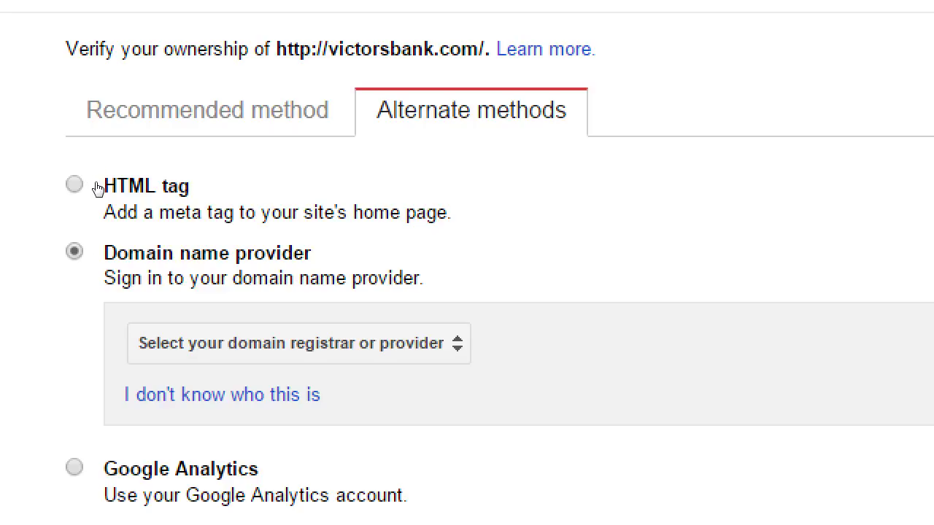
left_click_drag(191, 253, 241, 260)
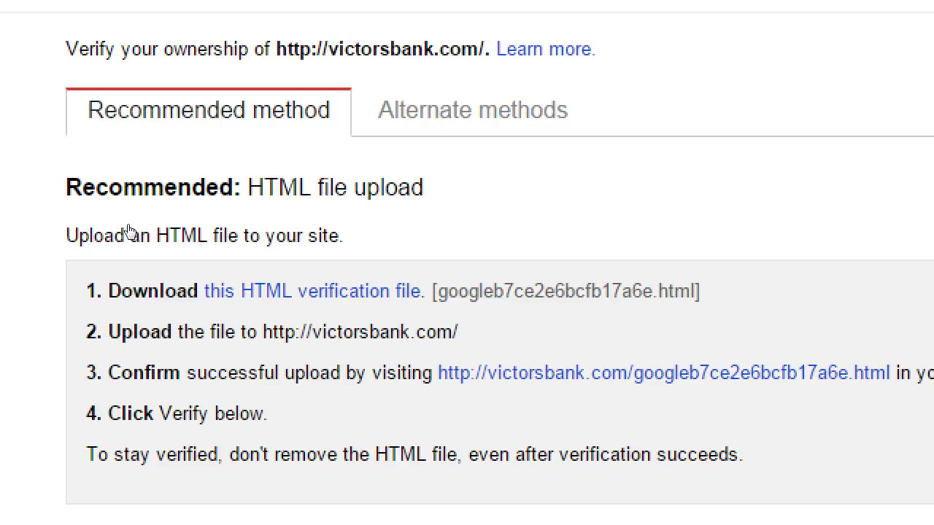
left_click_drag(125, 230, 197, 224)
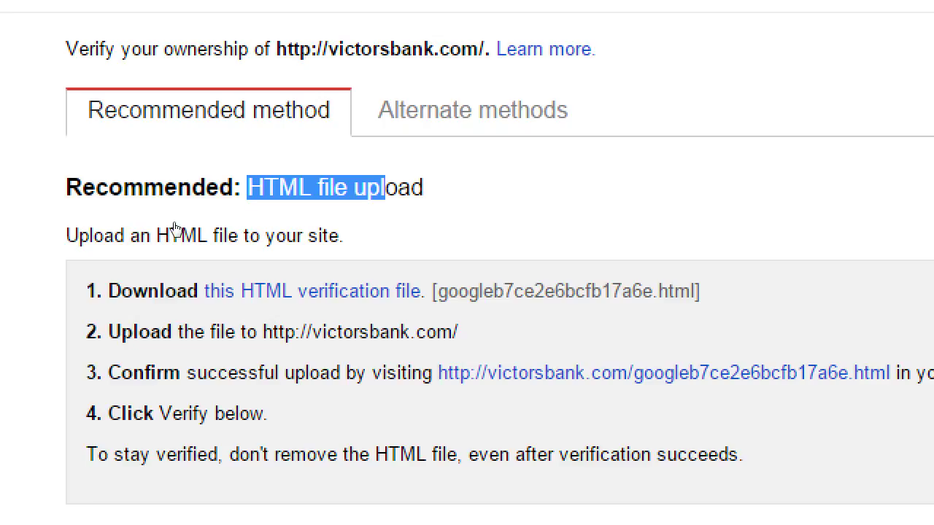
left_click(156, 255)
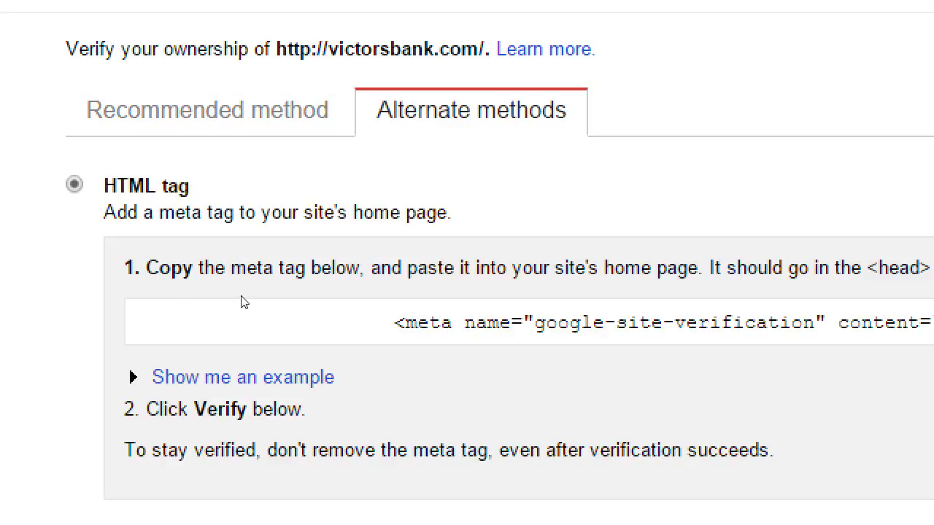
left_click(245, 303)
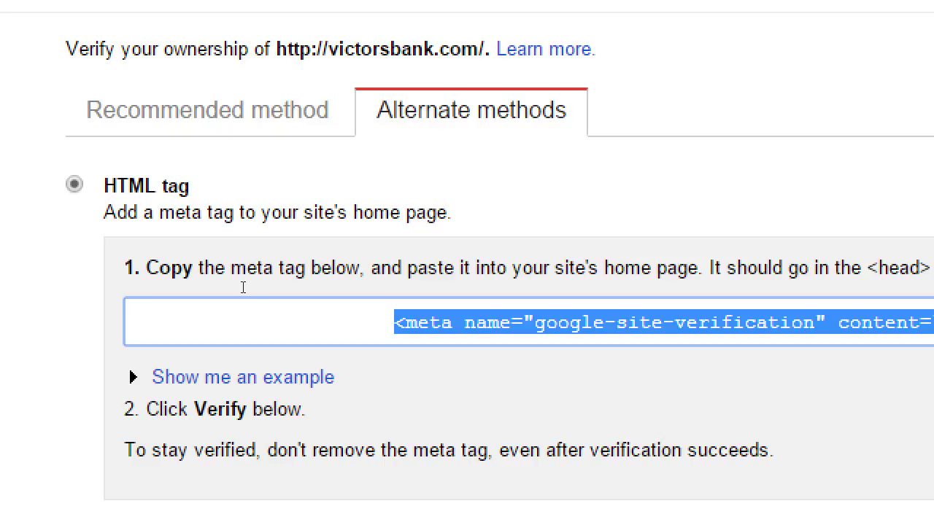
scroll(7, 385, "down", 2)
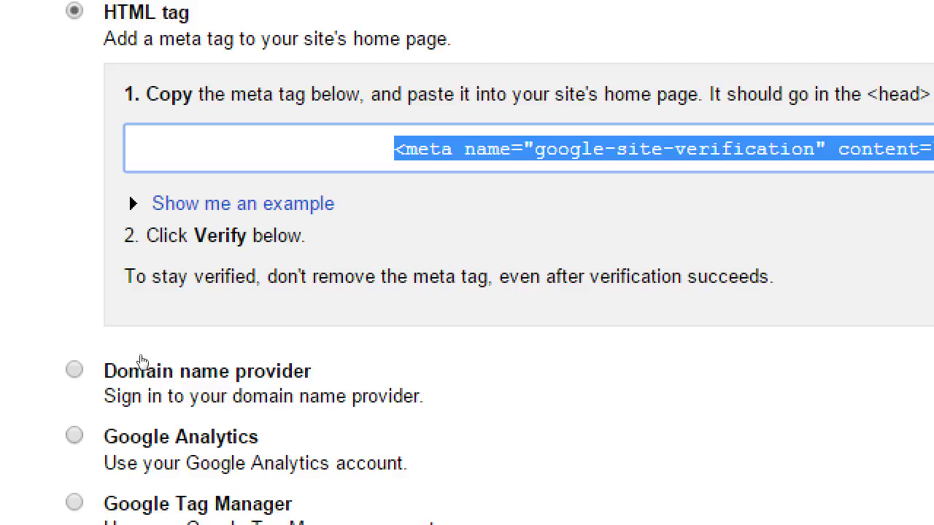
scroll(142, 363, "down", 2)
left_click_drag(149, 295, 254, 294)
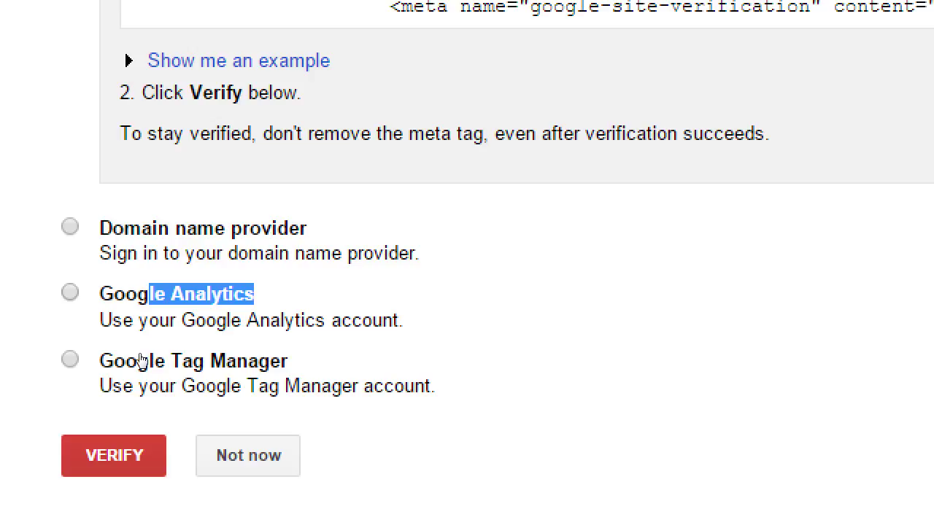
left_click(146, 395)
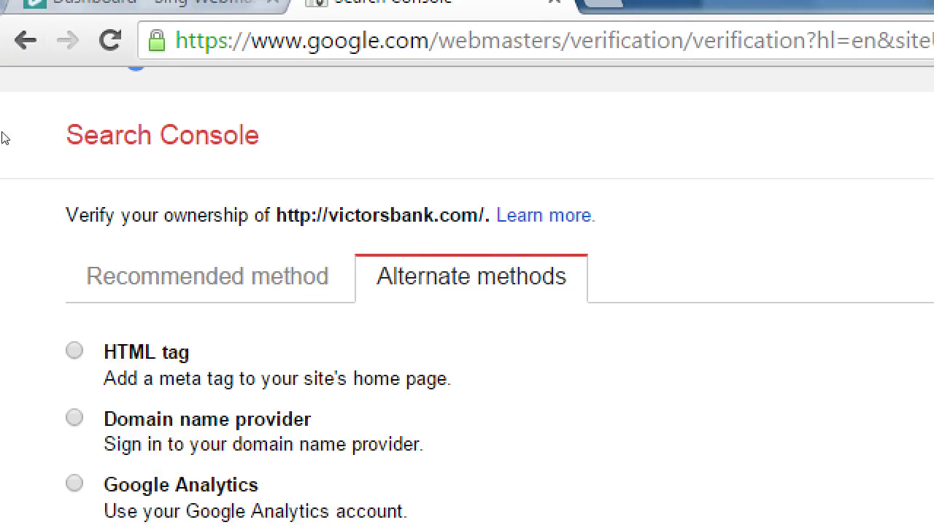
key("F5")
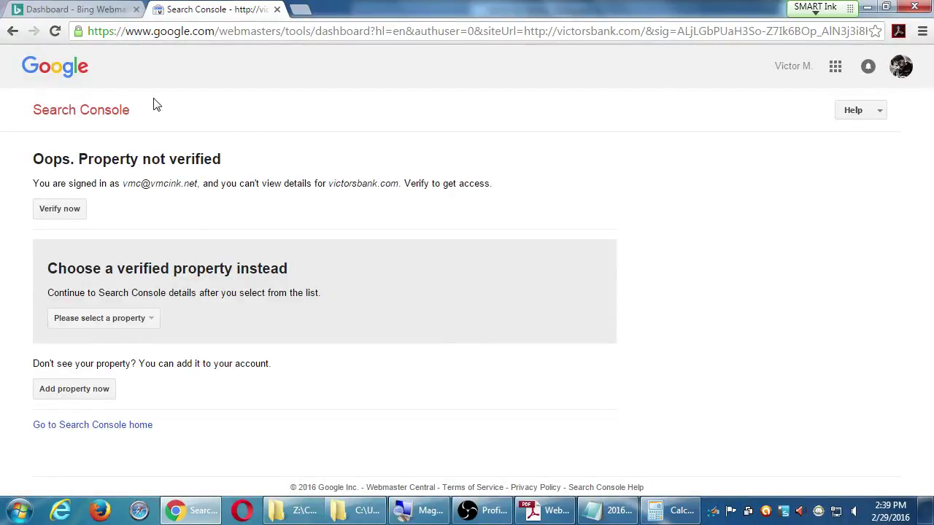
Return to the home property list and review the properties sorted by health, heart4wv.org first
left_click(92, 119)
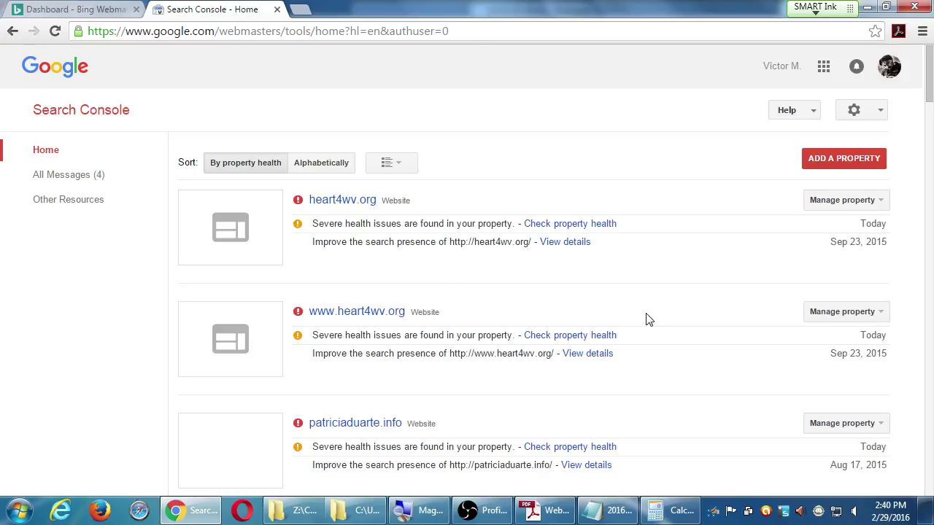
scroll(653, 336, "down", 3)
scroll(653, 335, "down", 10)
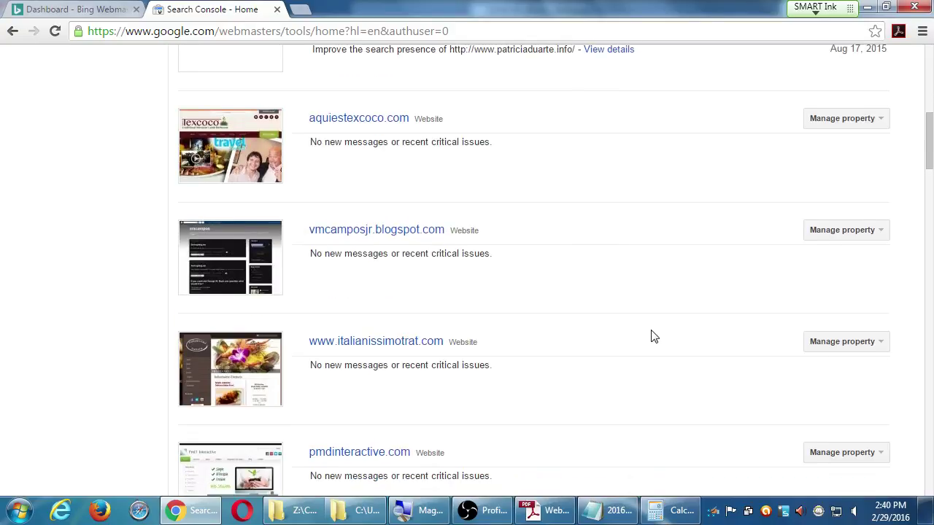
scroll(656, 335, "up", 7)
scroll(654, 334, "up", 5)
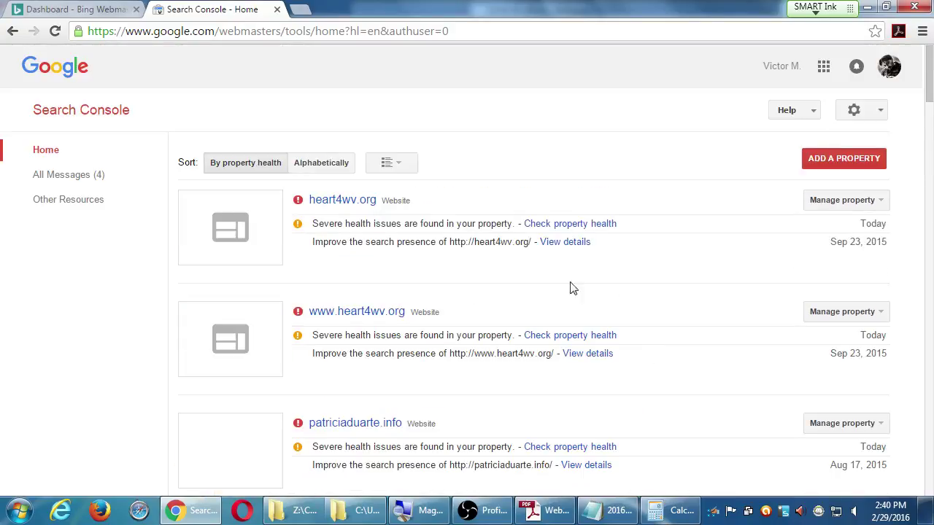
Sort the property list alphabetically and scroll through it, from aquiestexcoco.com down to victorsbank.com
left_click(312, 168)
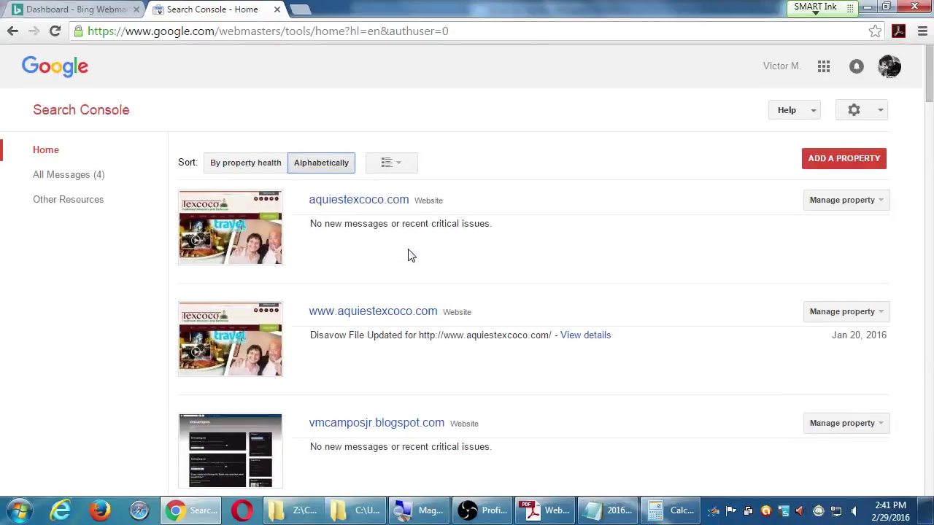
scroll(409, 255, "down", 5)
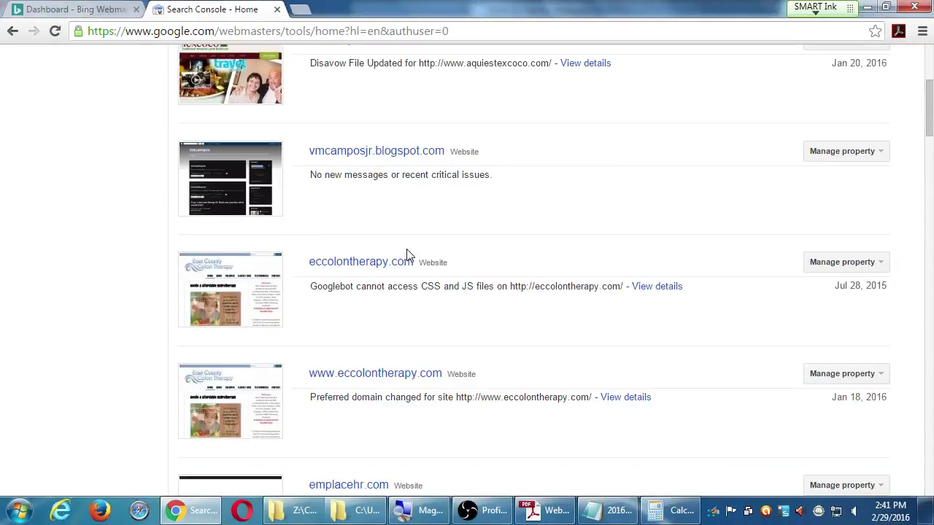
scroll(454, 318, "down", 2)
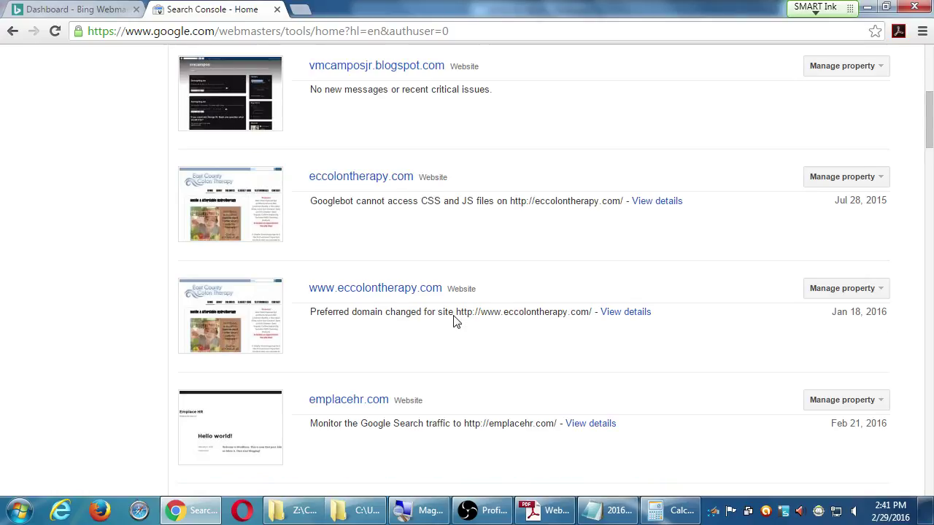
scroll(455, 322, "down", 4)
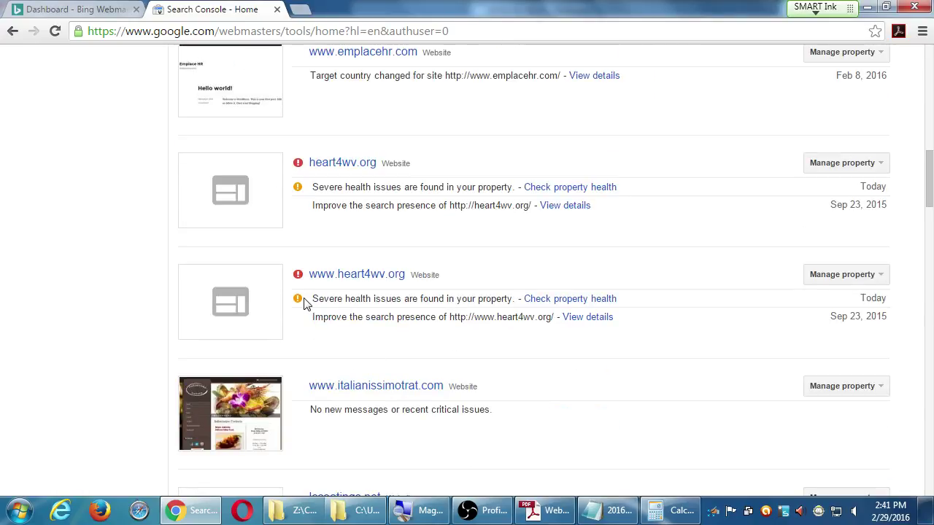
scroll(319, 302, "down", 5)
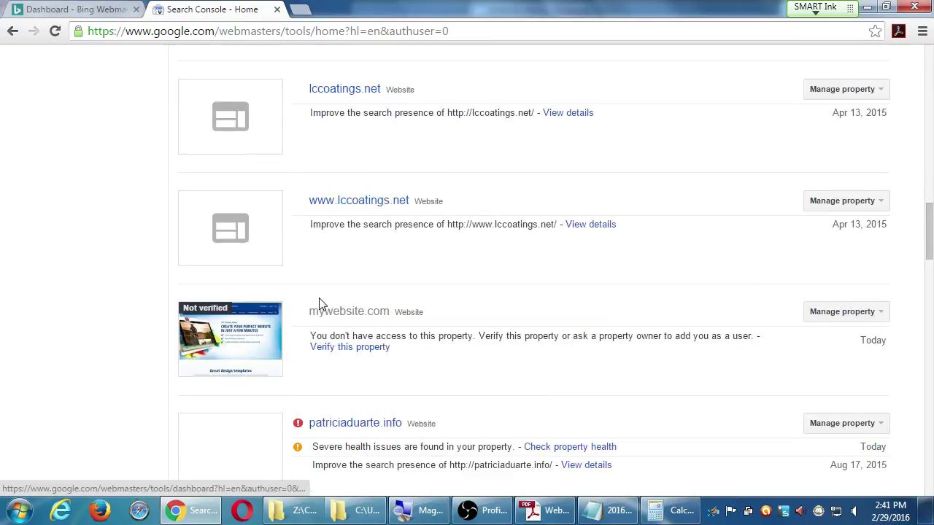
scroll(319, 302, "down", 3)
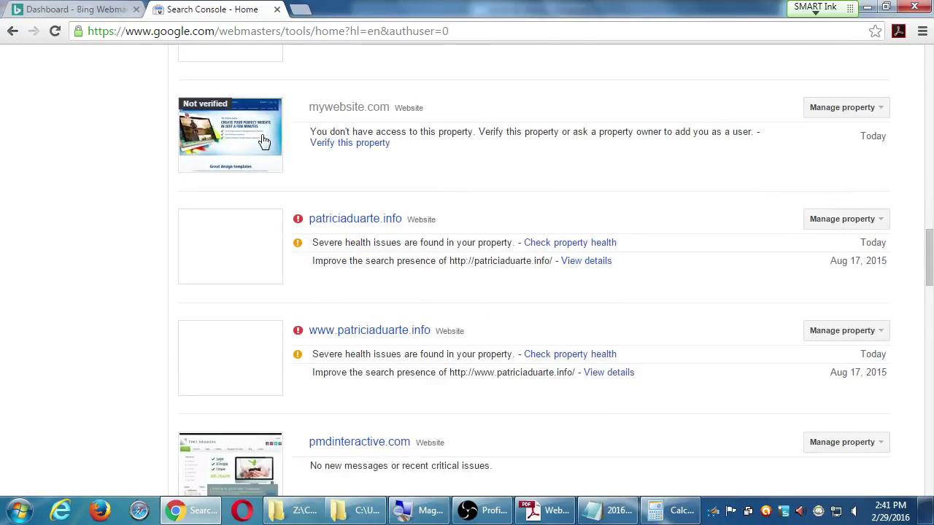
scroll(329, 348, "down", 1)
scroll(330, 349, "down", 3)
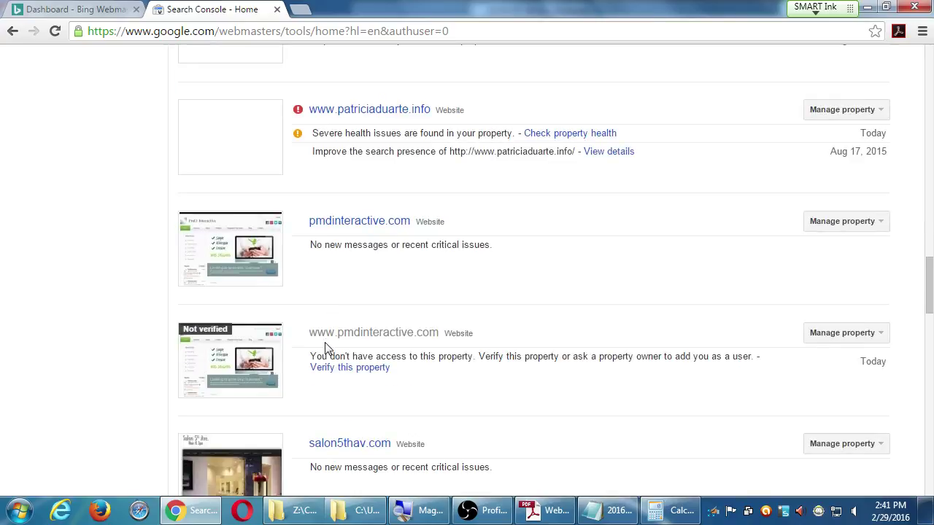
scroll(327, 349, "down", 12)
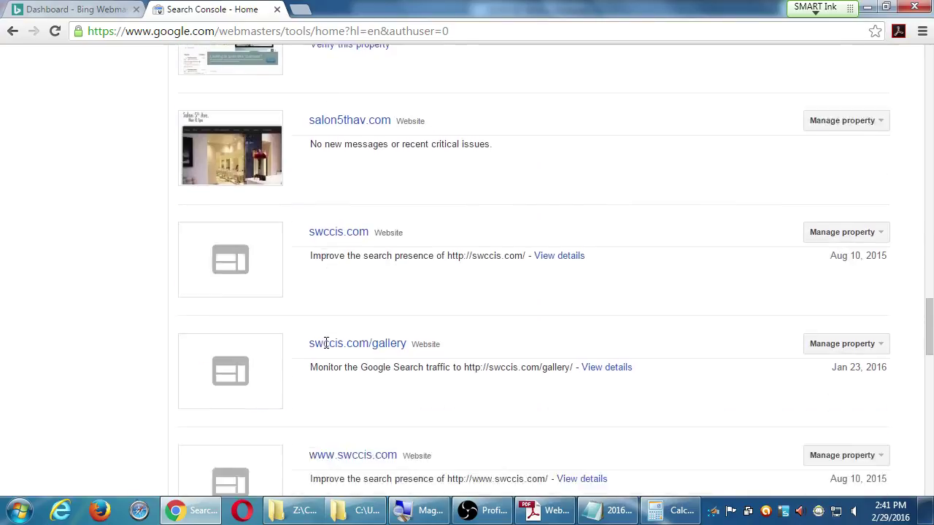
scroll(327, 349, "down", 8)
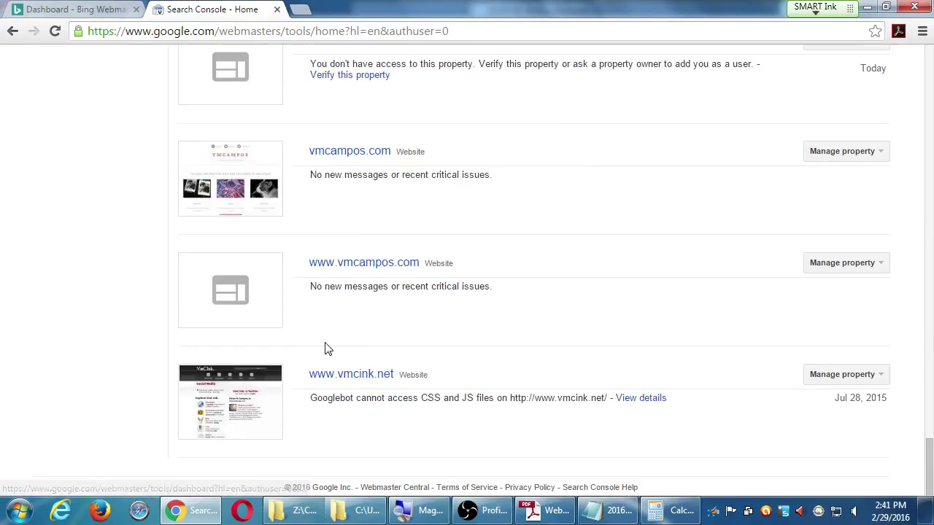
scroll(327, 349, "up", 3)
scroll(327, 349, "down", 3)
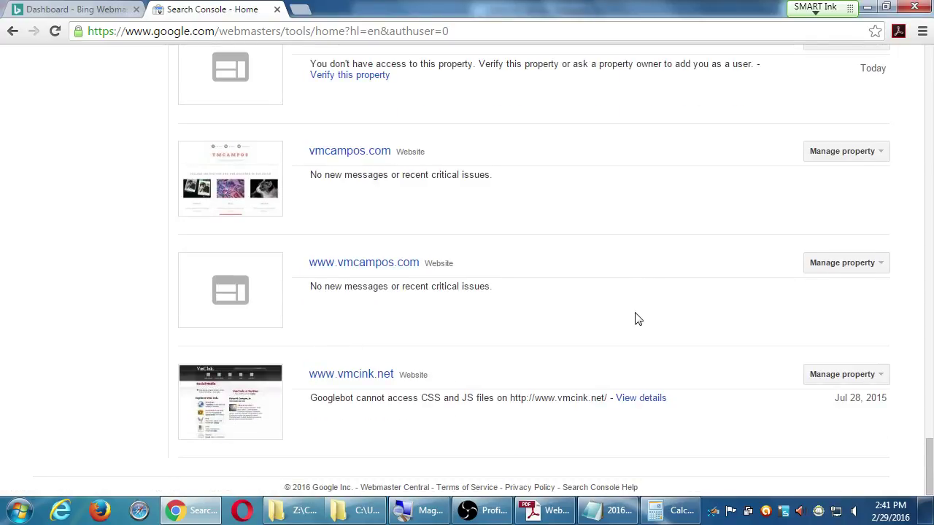
scroll(635, 319, "up", 16)
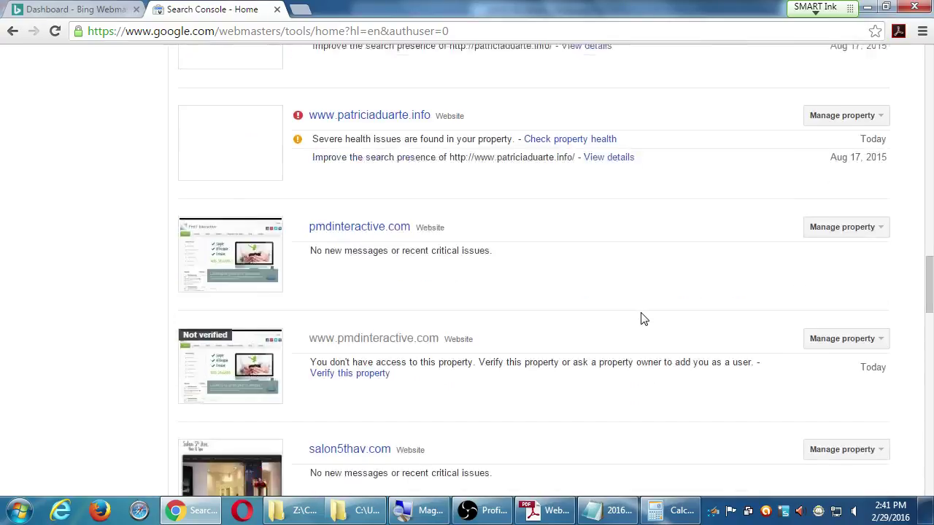
scroll(642, 319, "up", 15)
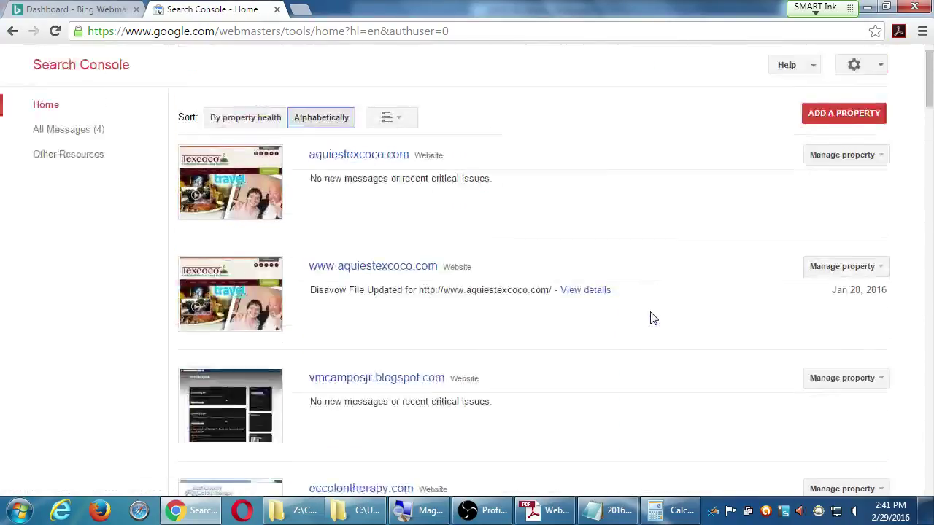
scroll(653, 319, "up", 1)
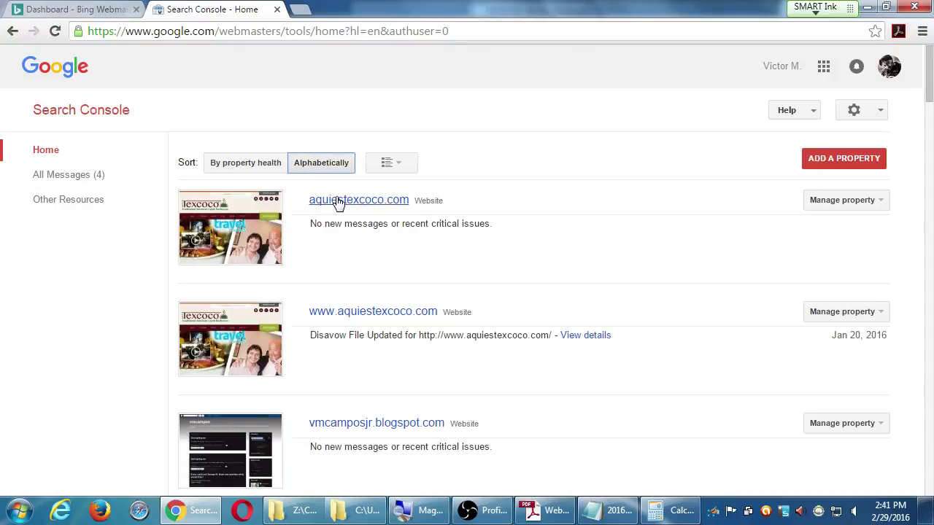
Open the aquiestexcoco.com property, zoom the page out to 90%, and go back to the list
left_click(371, 203)
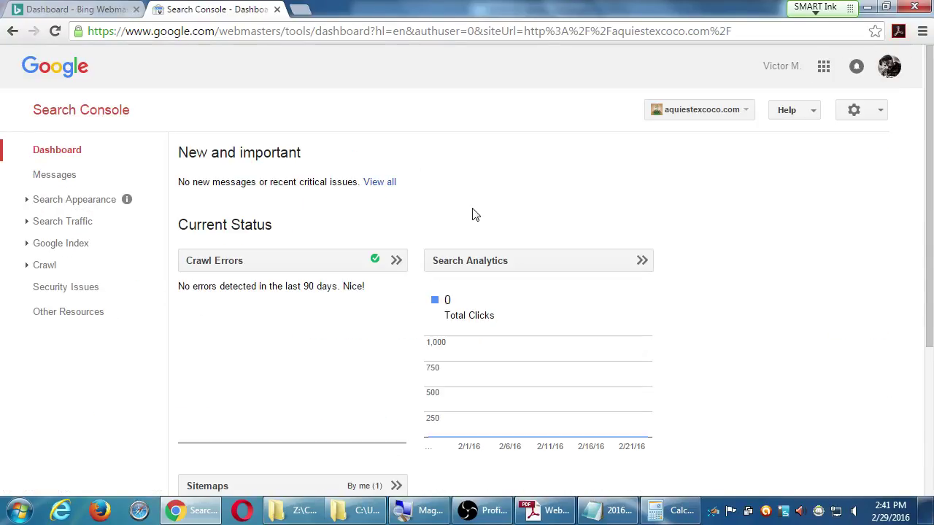
key("ctrl+minus")
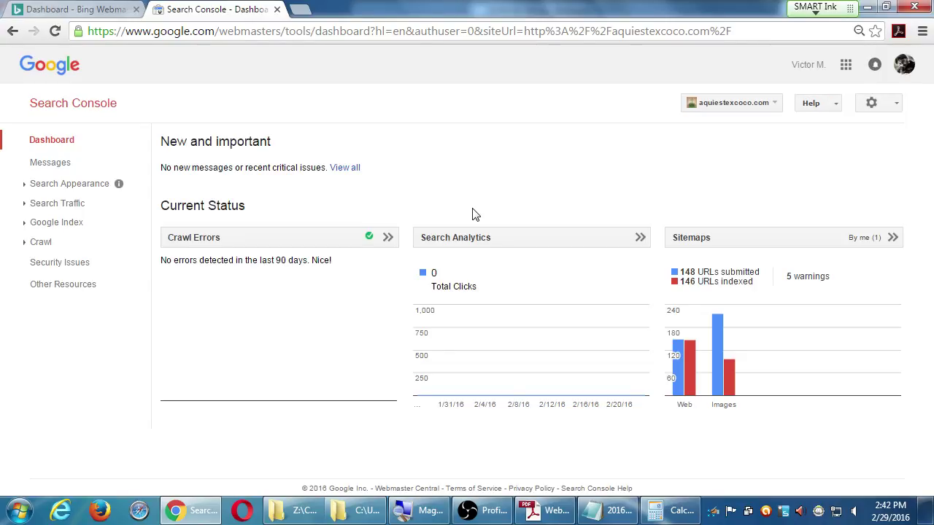
key("alt+Left")
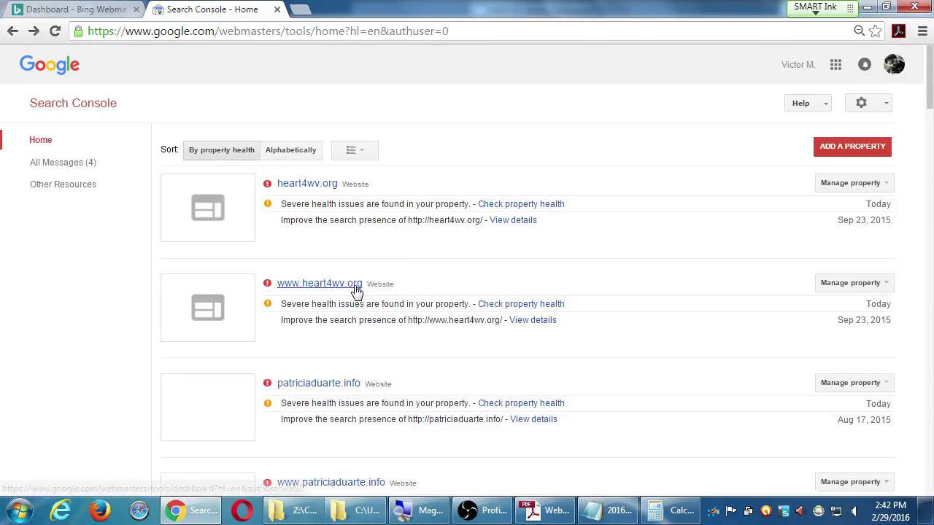
left_click(292, 152)
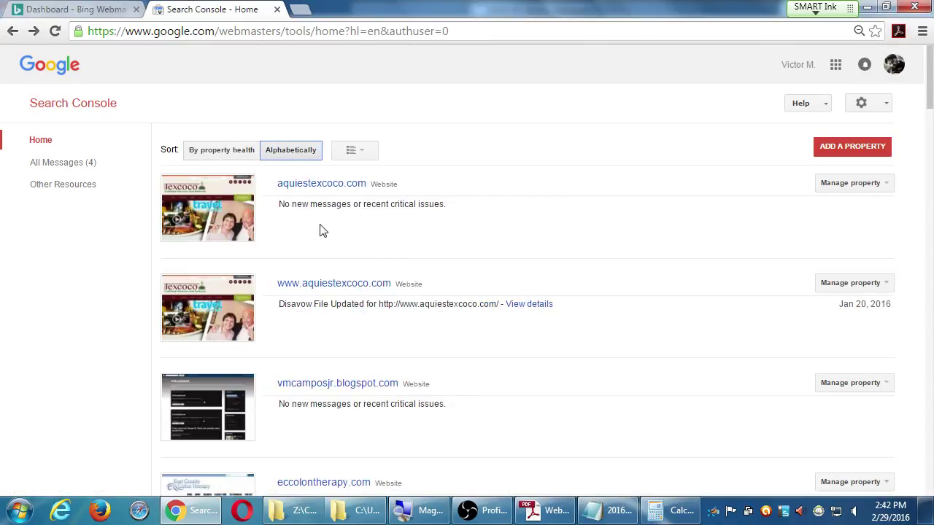
left_click(329, 289)
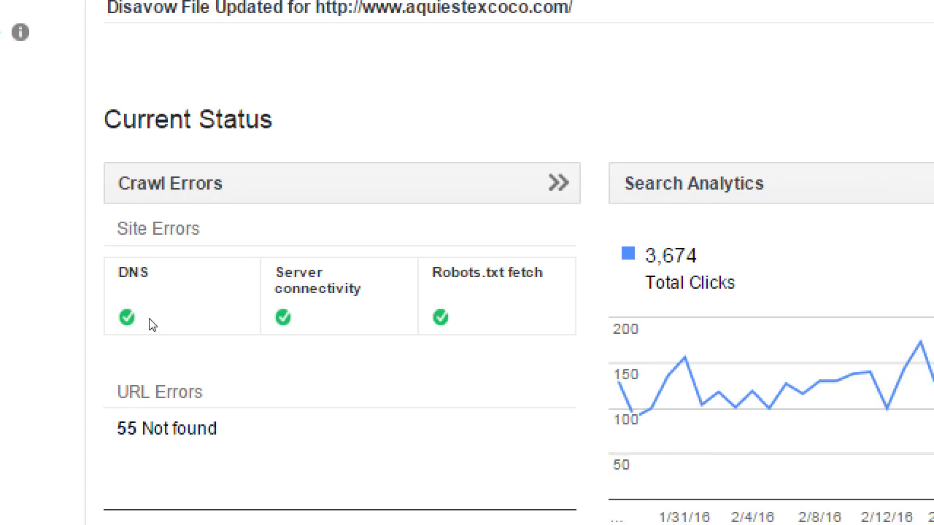
left_click_drag(193, 229, 285, 236)
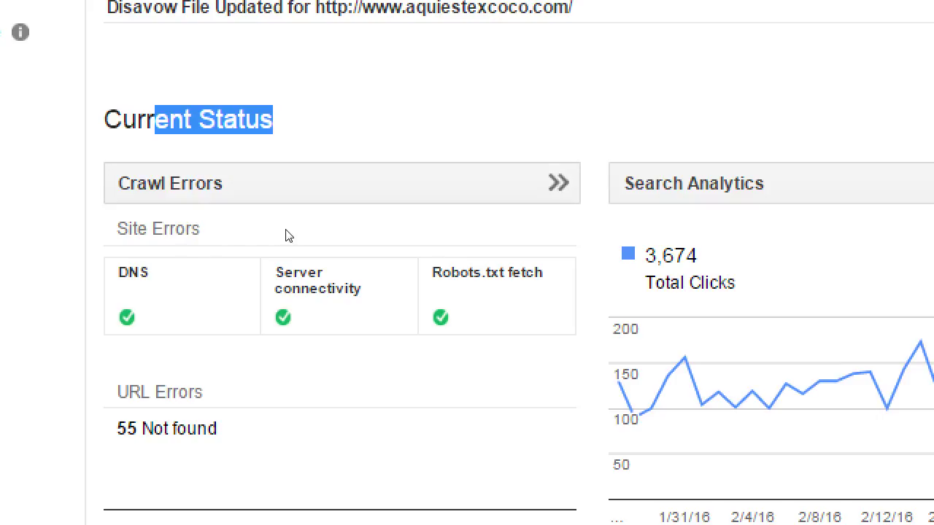
left_click(285, 236)
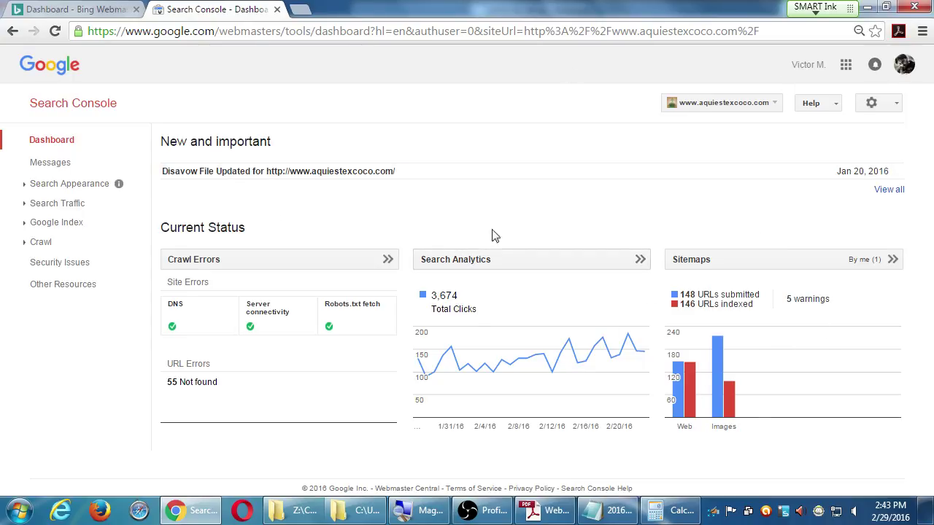
Open the full Search Analytics report and restore the page zoom to 100%
left_click(520, 262)
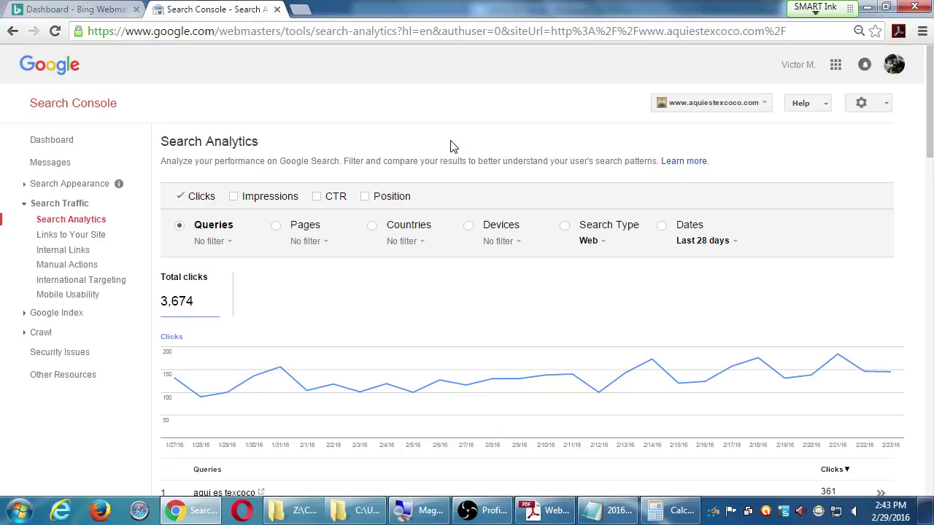
key("ctrl+plus")
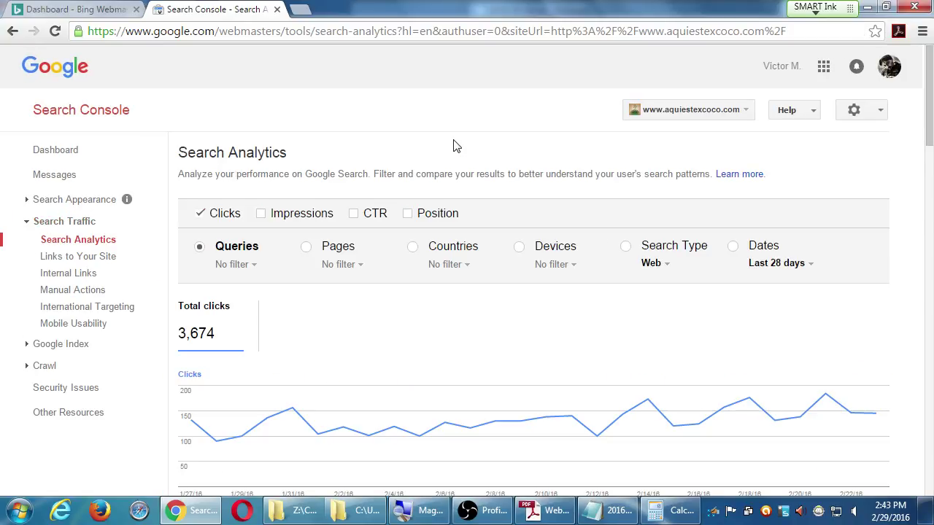
scroll(453, 146, "down", 1)
scroll(453, 146, "up", 1)
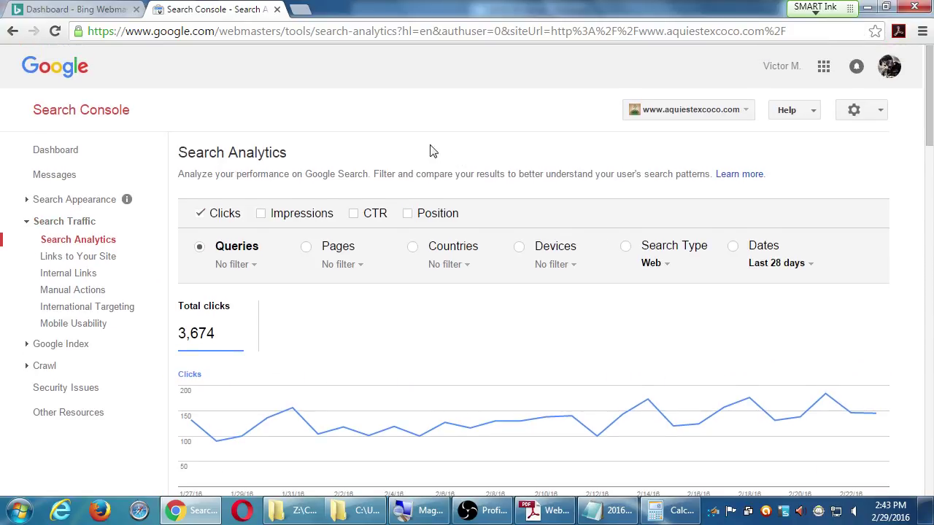